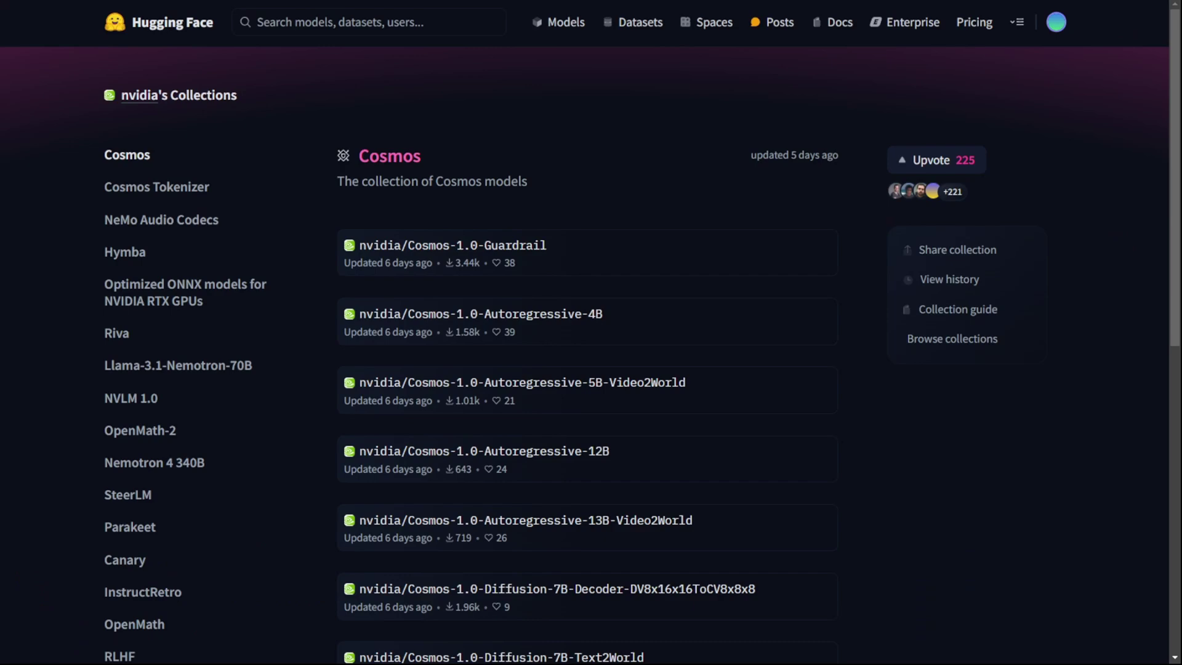
Step: Scroll through the Cosmos support issue discussion to the contributor's comment
scroll(611, 456, down, 3)
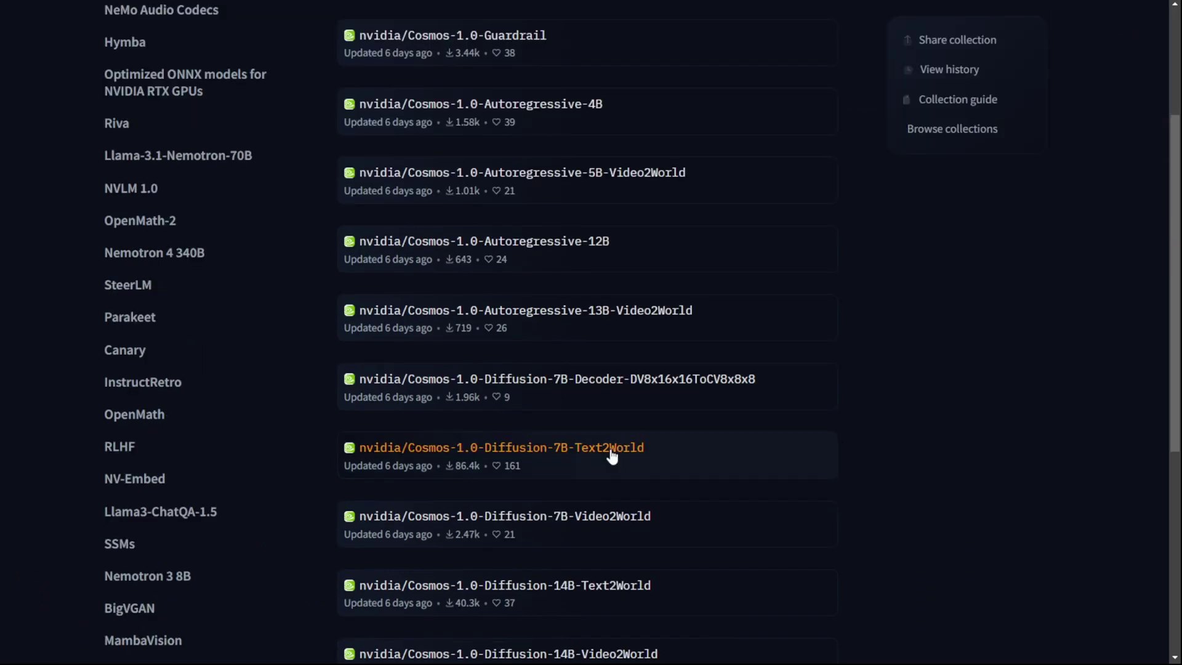
scroll(616, 461, down, 2)
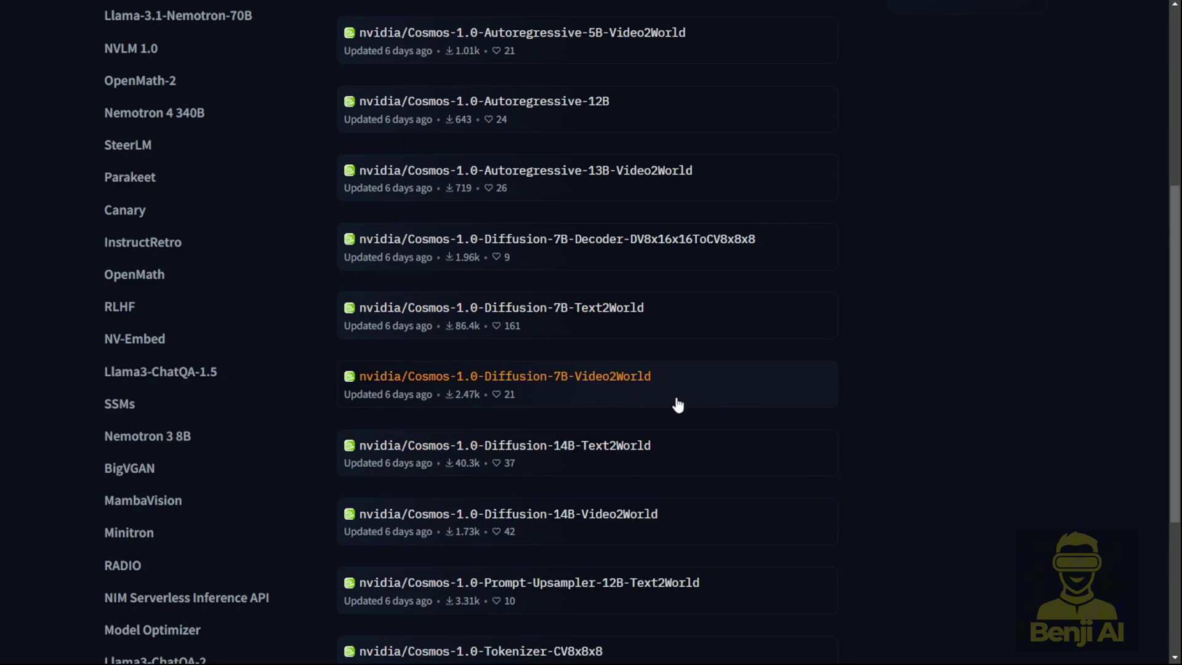
scroll(678, 405, down, 3)
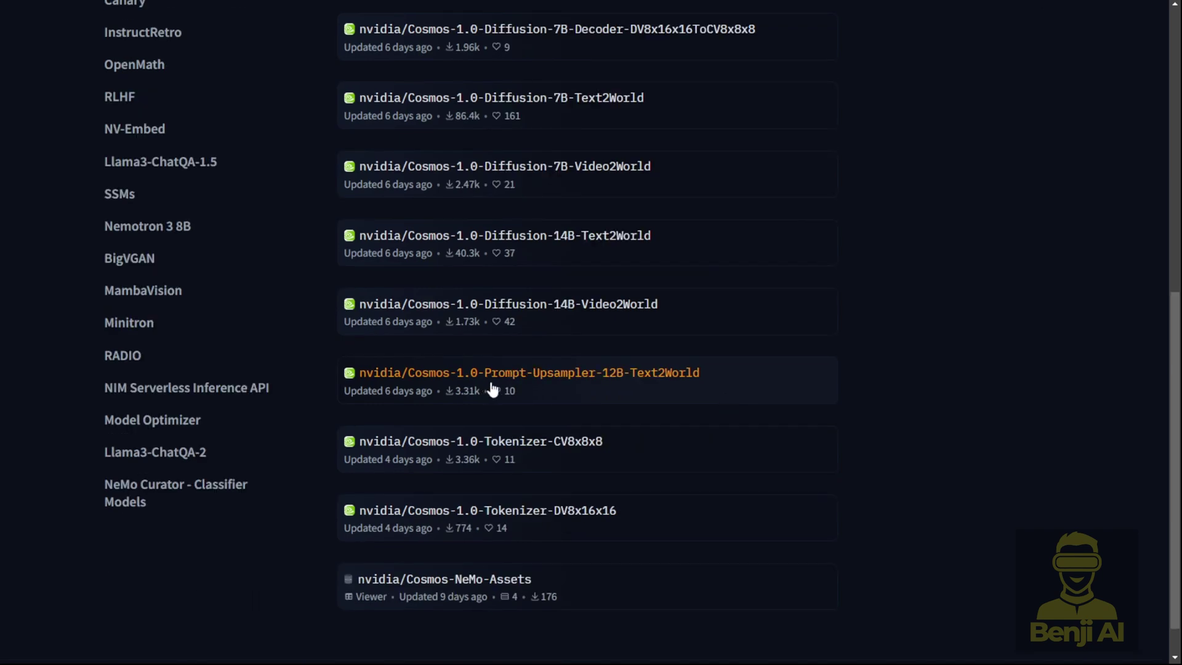
scroll(545, 511, up, 5)
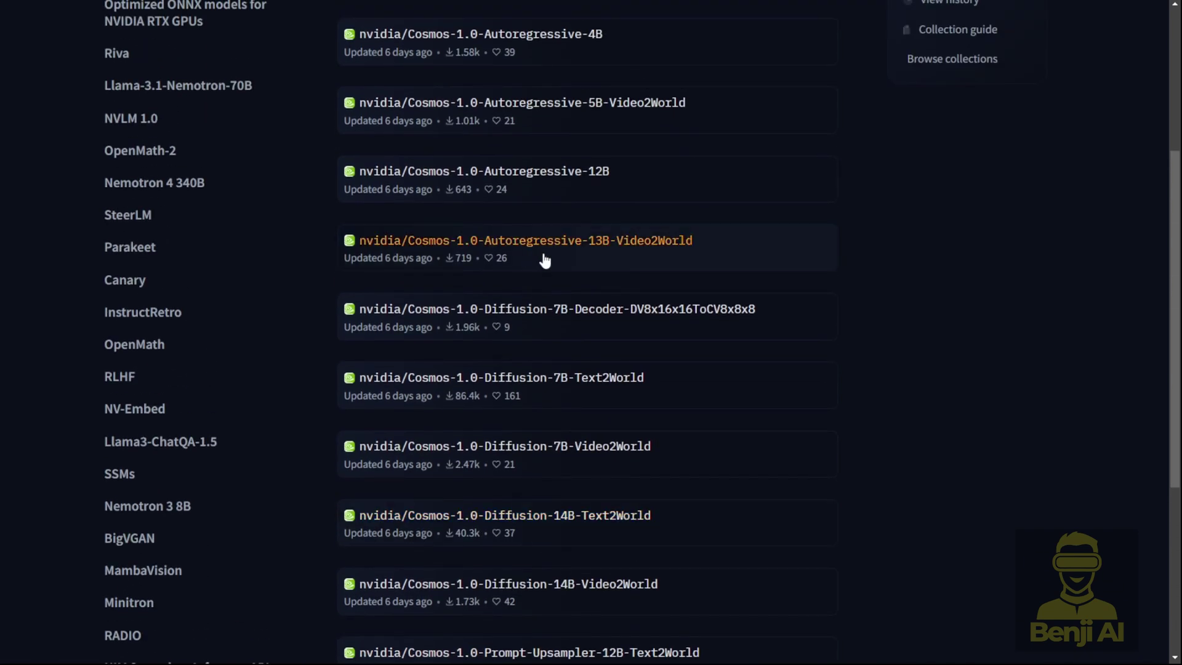
scroll(548, 219, up, 2)
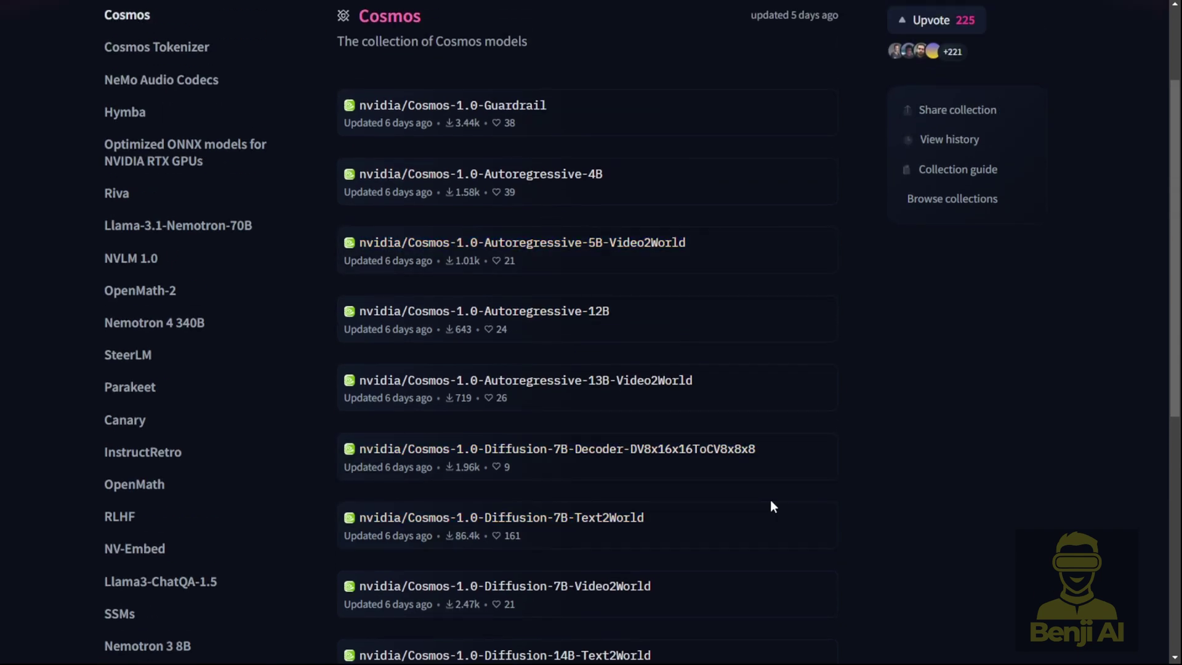
scroll(490, 471, down, 4)
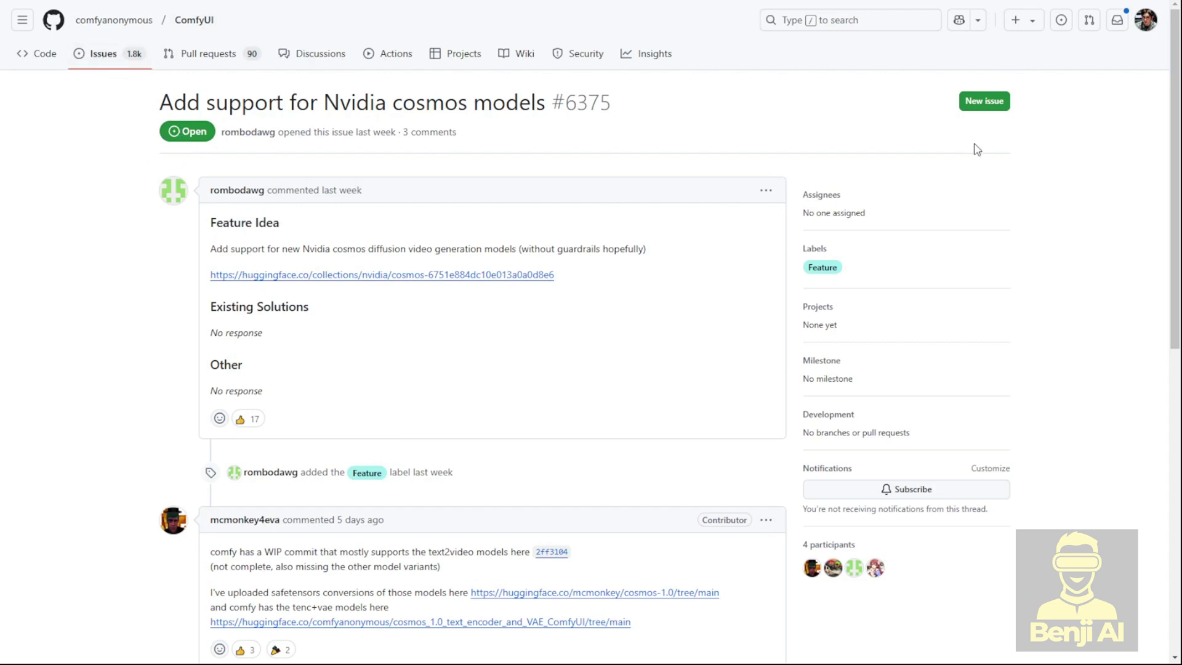
scroll(548, 255, down, 2)
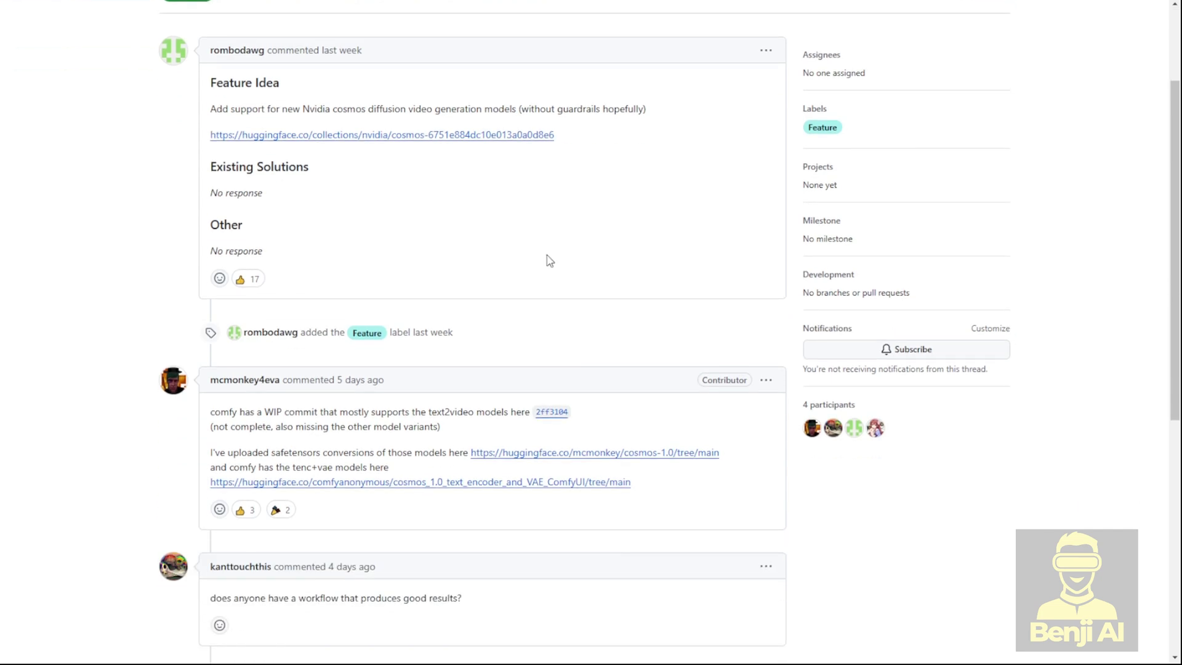
scroll(331, 323, down, 2)
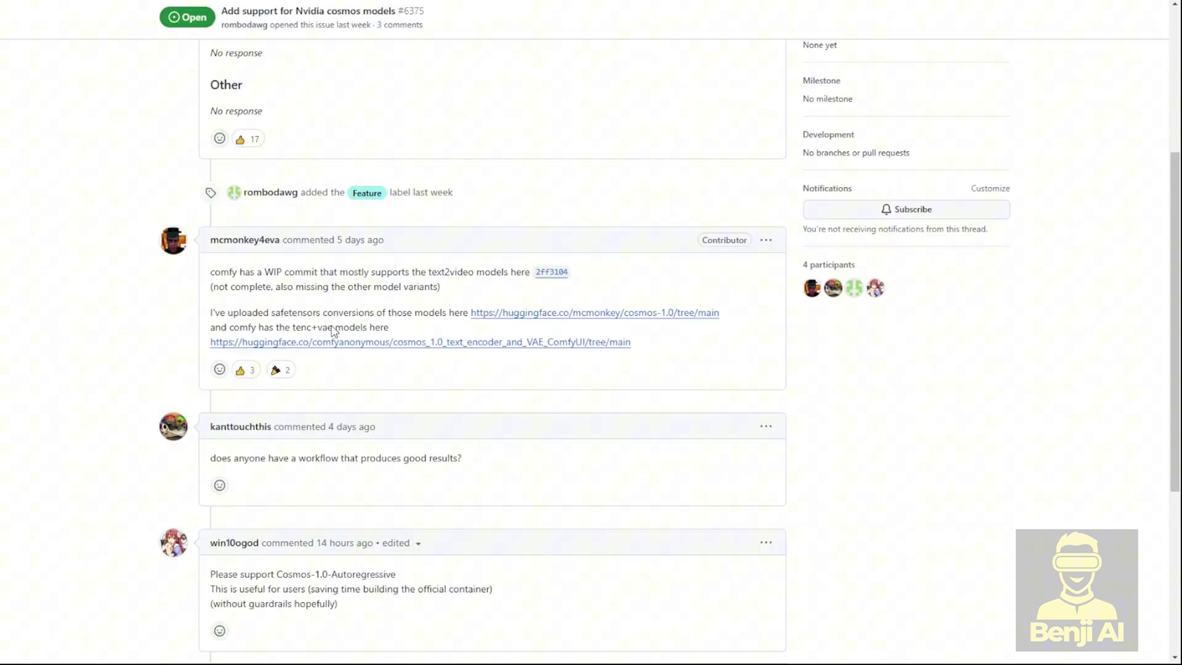
scroll(332, 325, down, 2)
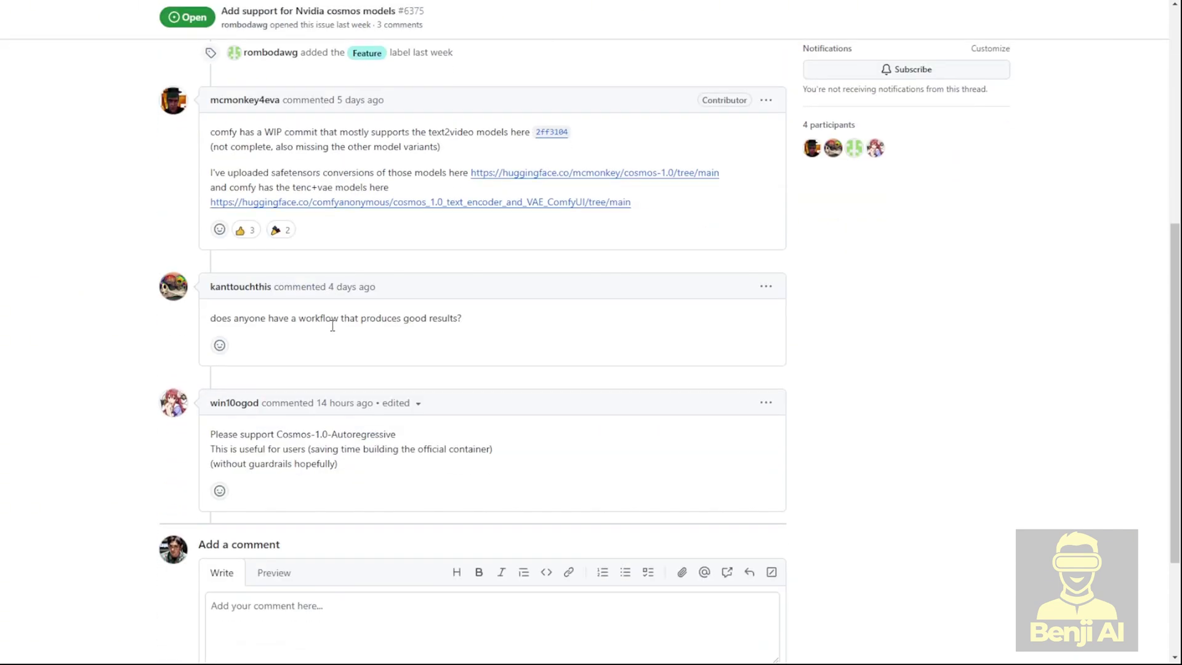
Step: Open commit 2ff3104 and scroll through its 16 changed files
click(554, 133)
scroll(343, 320, down, 5)
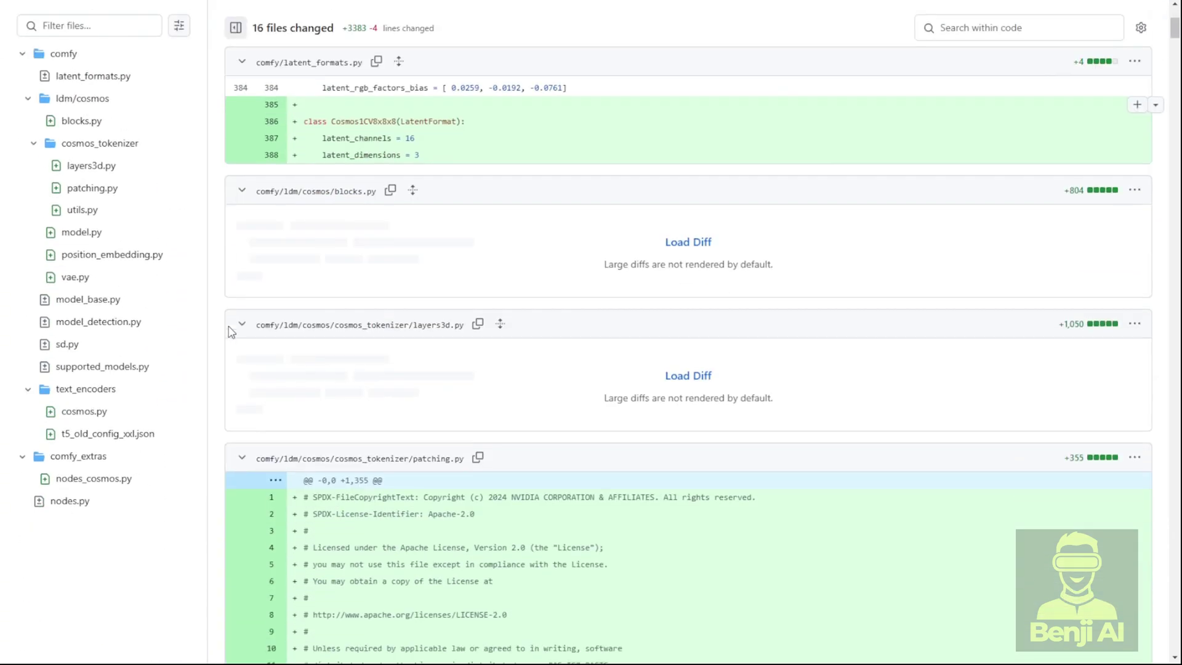
scroll(355, 436, down, 2)
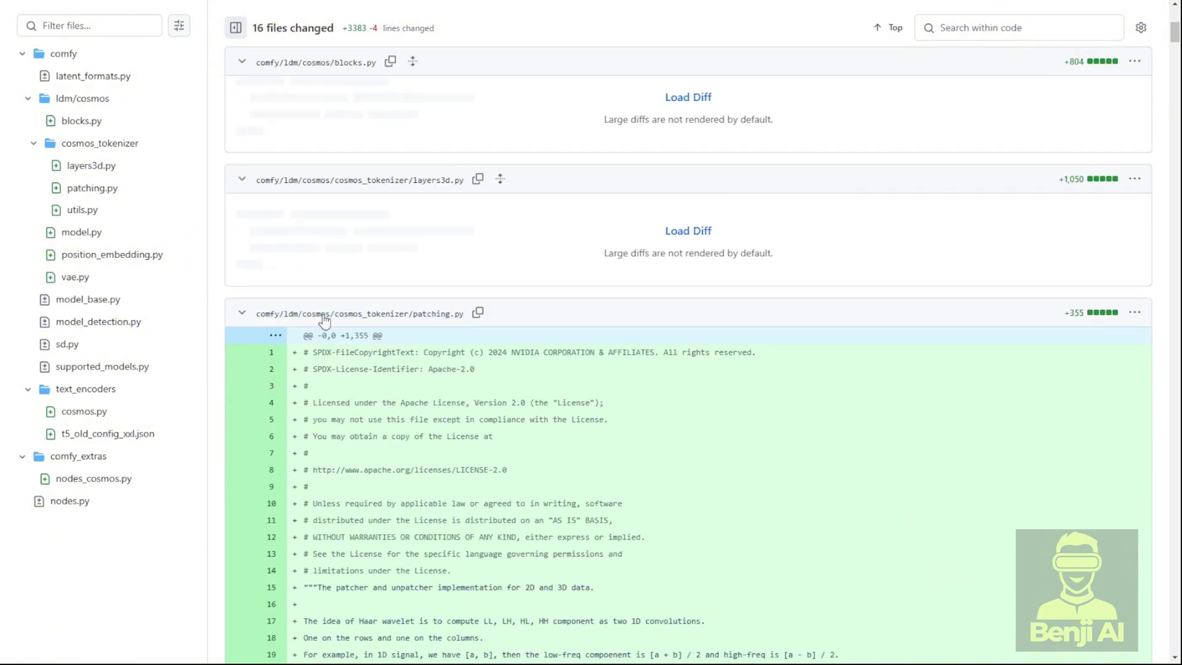
scroll(390, 356, down, 3)
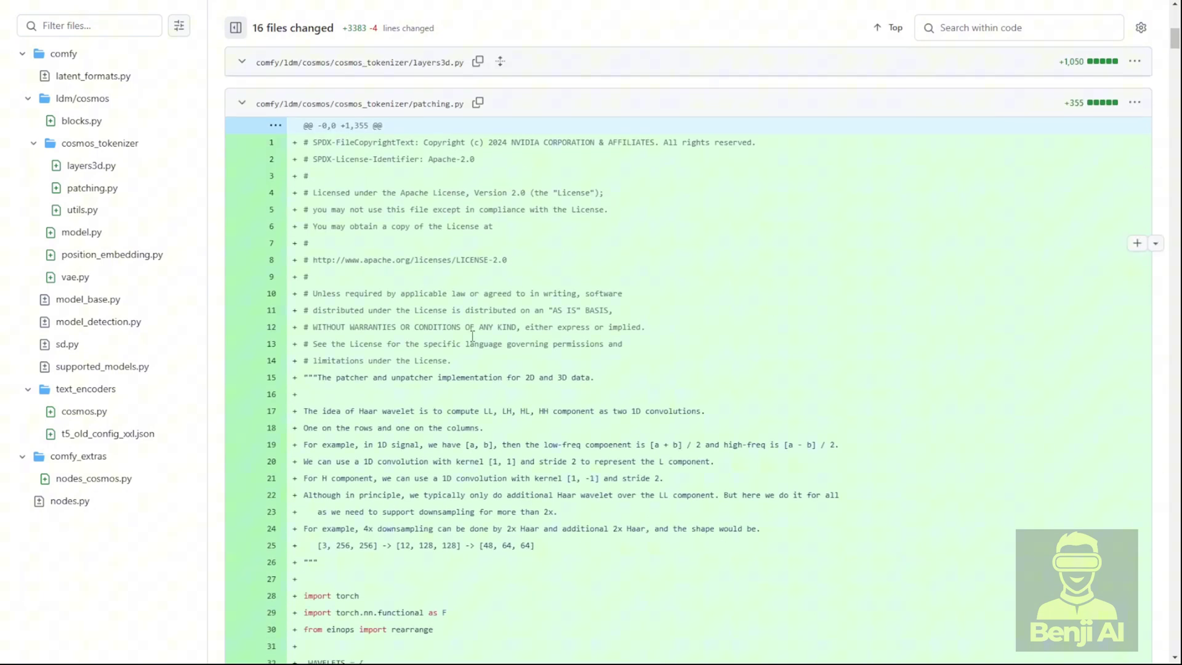
scroll(434, 419, down, 3)
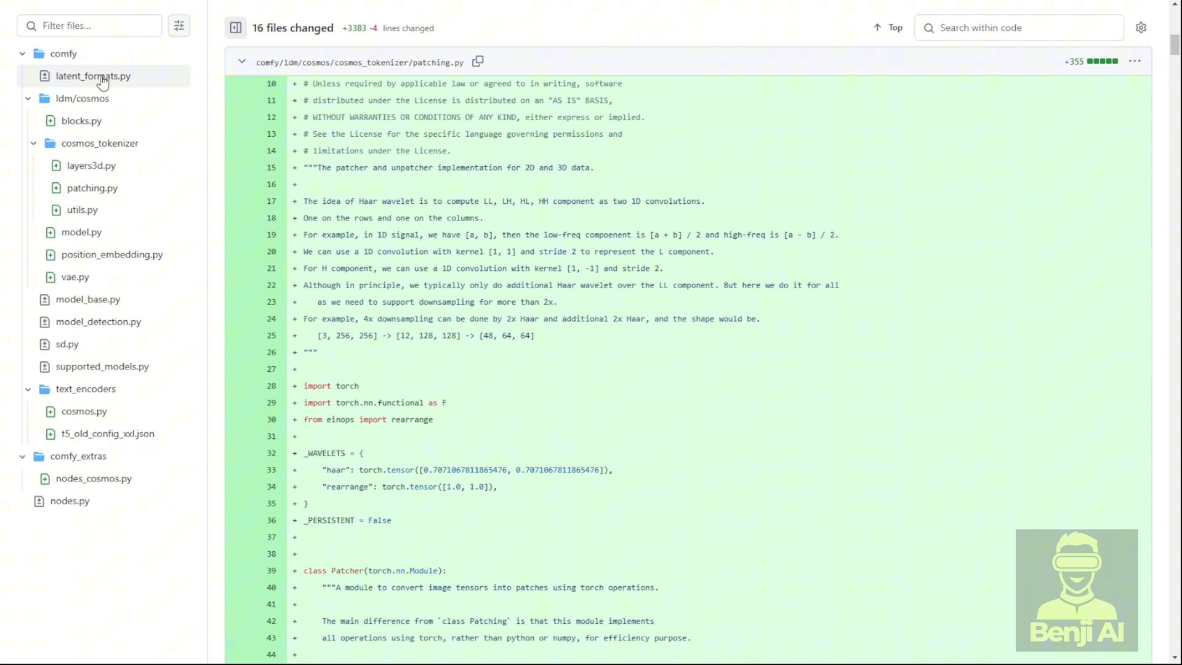
scroll(517, 367, up, 5)
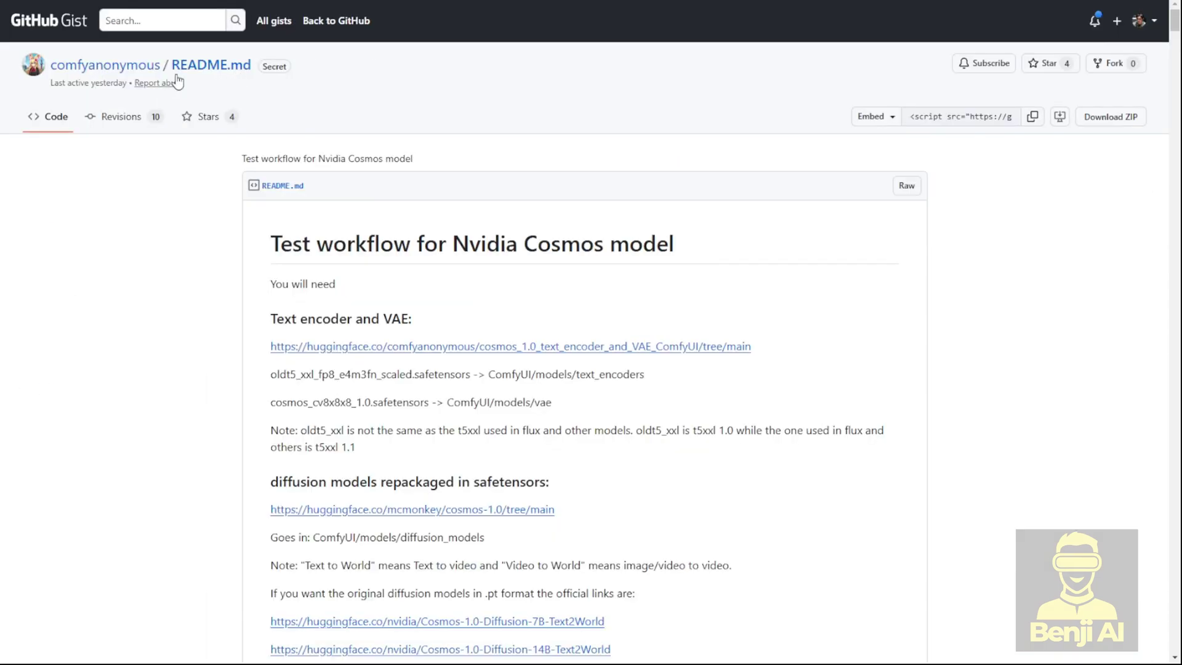
scroll(361, 280, down, 2)
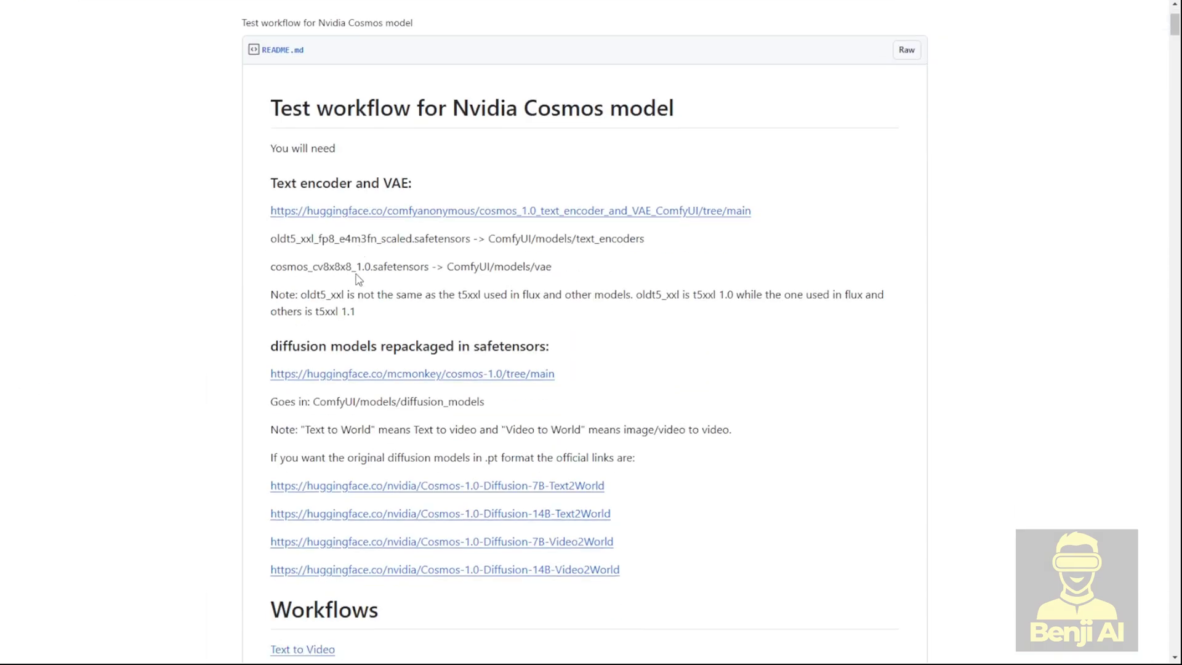
scroll(374, 179, up, 1)
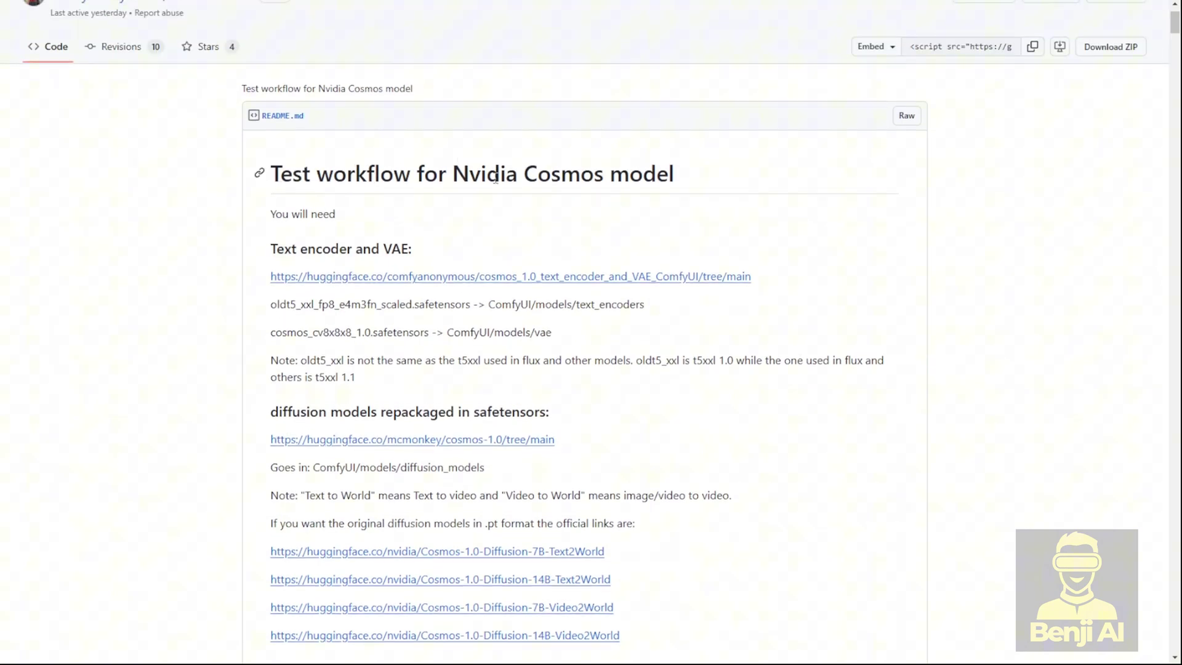
scroll(643, 277, down, 2)
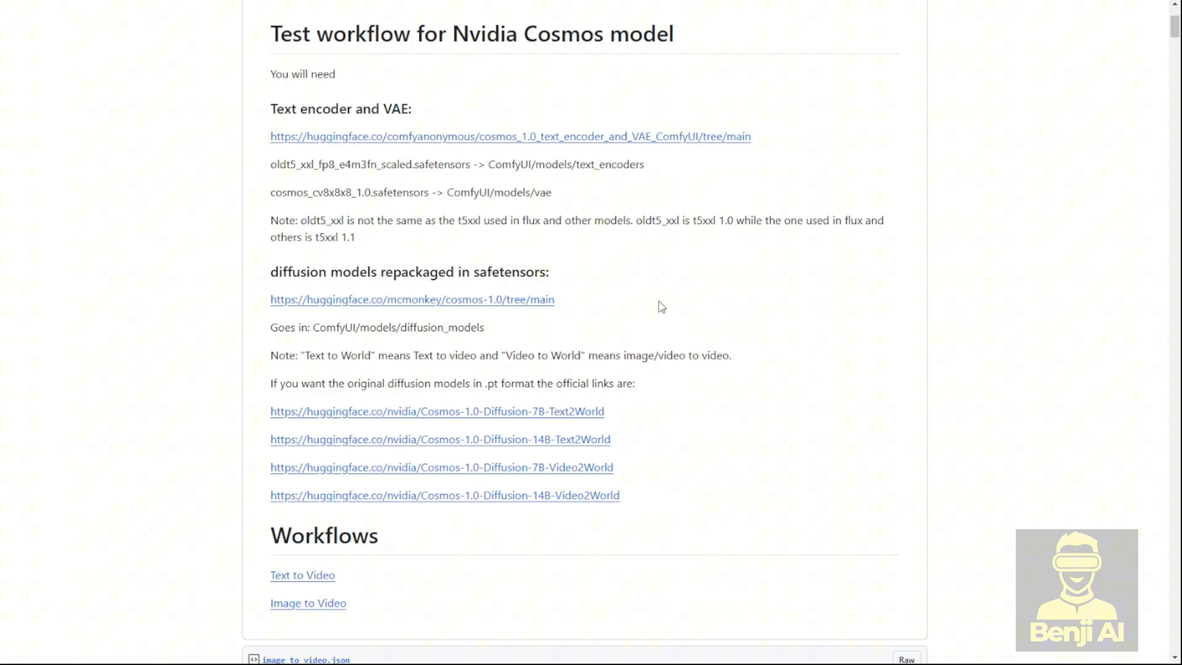
scroll(658, 304, down, 3)
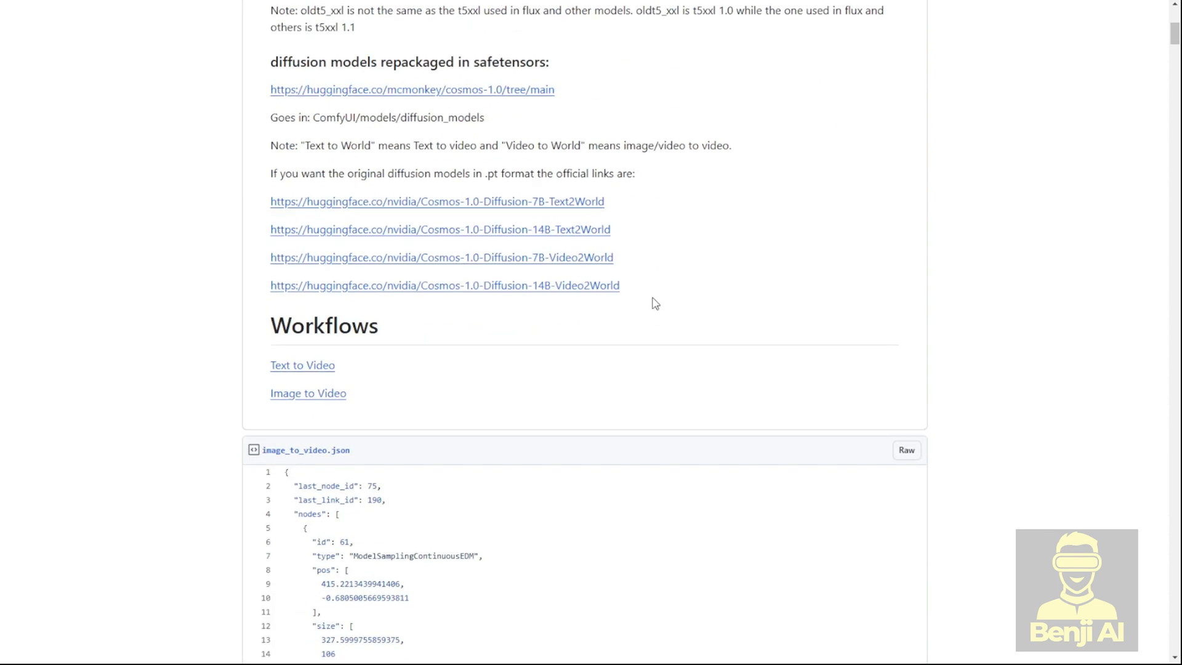
scroll(616, 305, up, 1)
scroll(618, 304, up, 1)
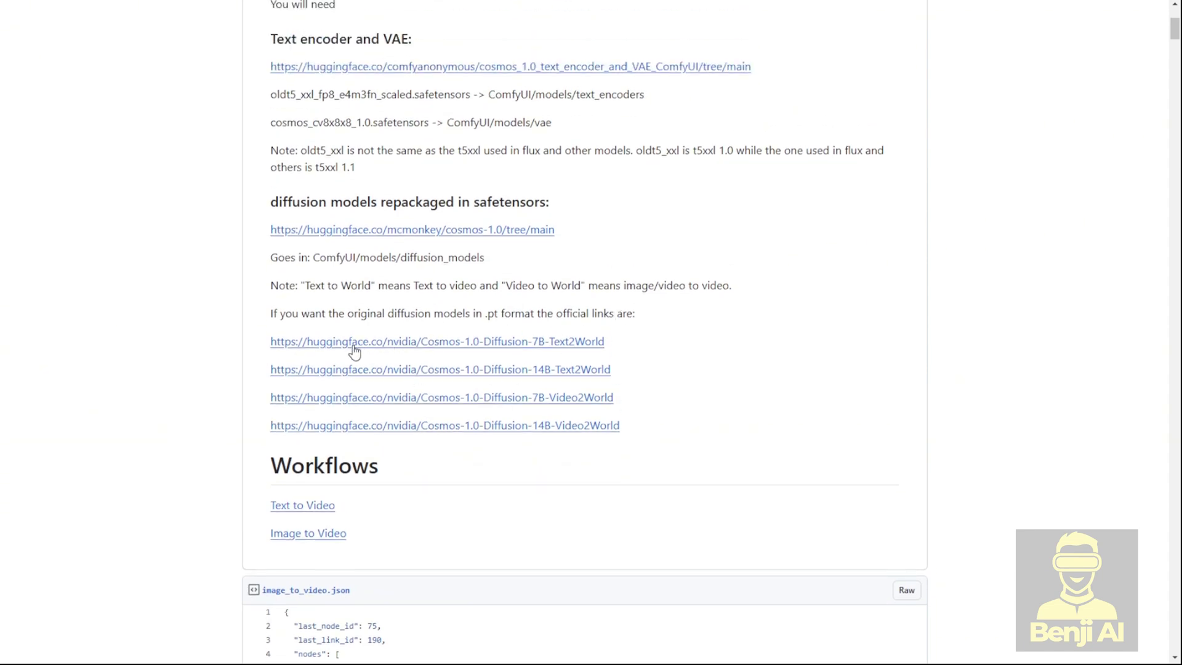
scroll(385, 404, down, 1)
scroll(385, 401, down, 1)
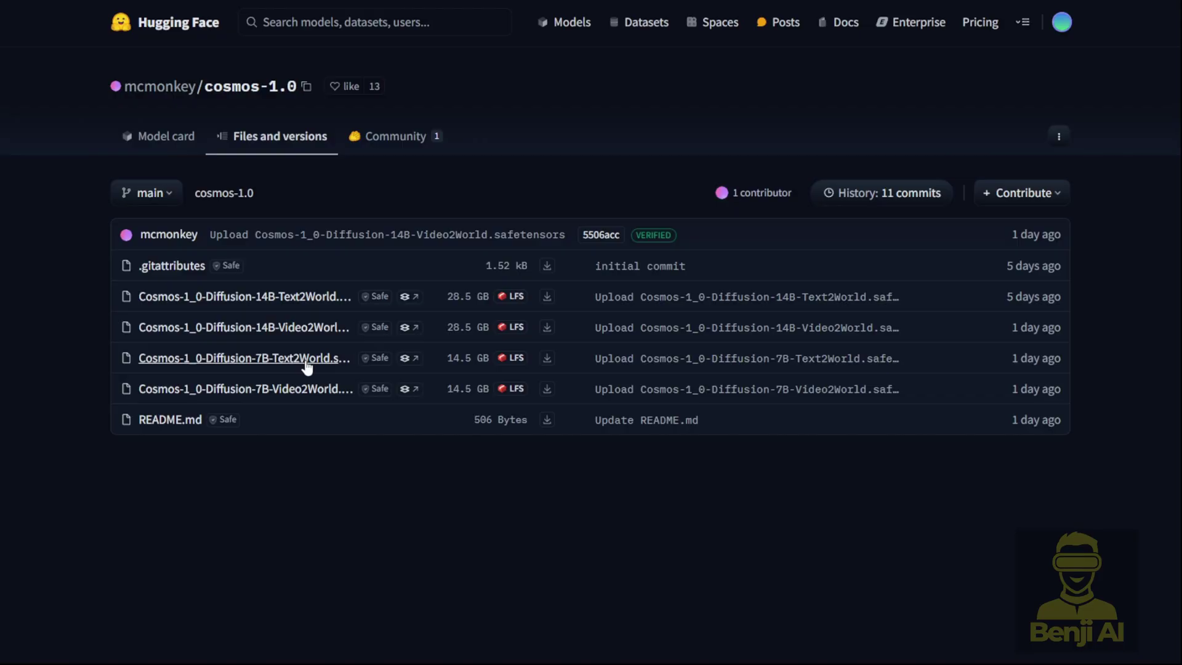
Step: Check the .safetensors name on the Cosmos-1_0-Diffusion-7B-Text2World file page, then return to the test workflow
click(308, 364)
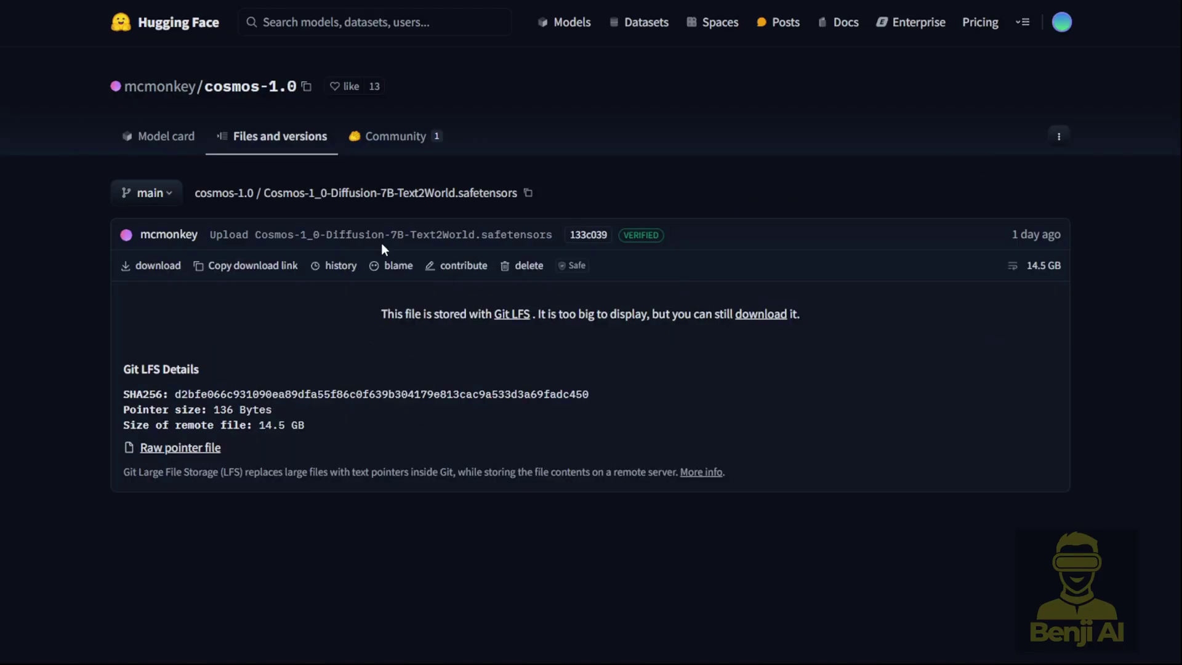
drag(482, 197, 456, 198)
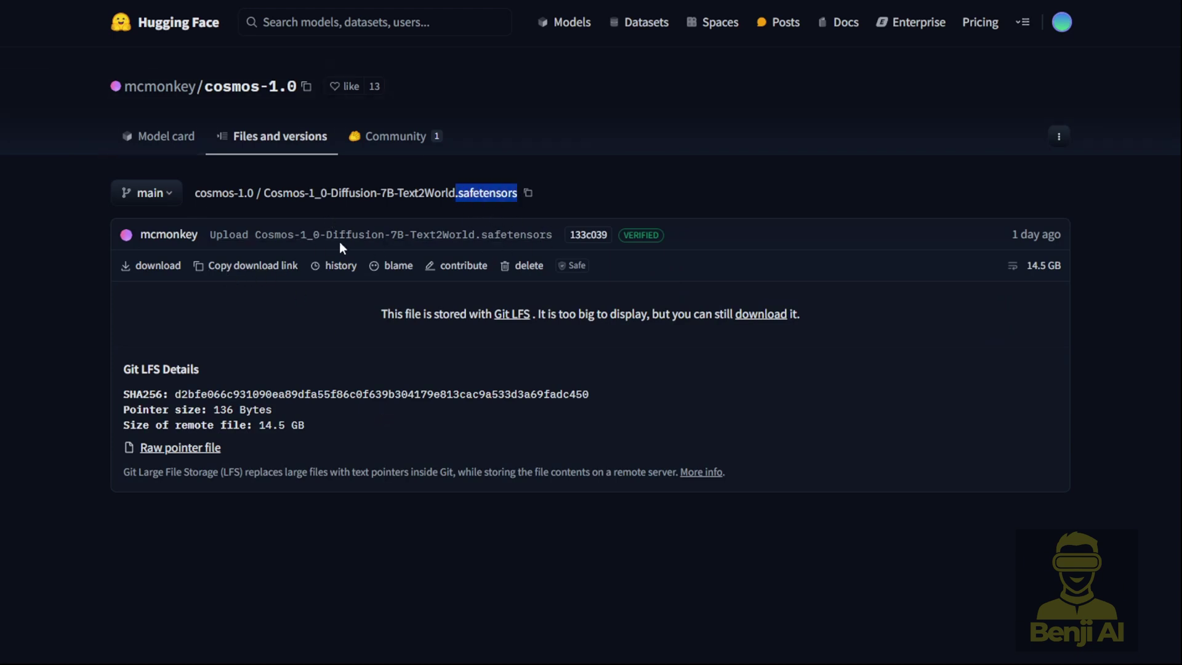
key(alt+Left)
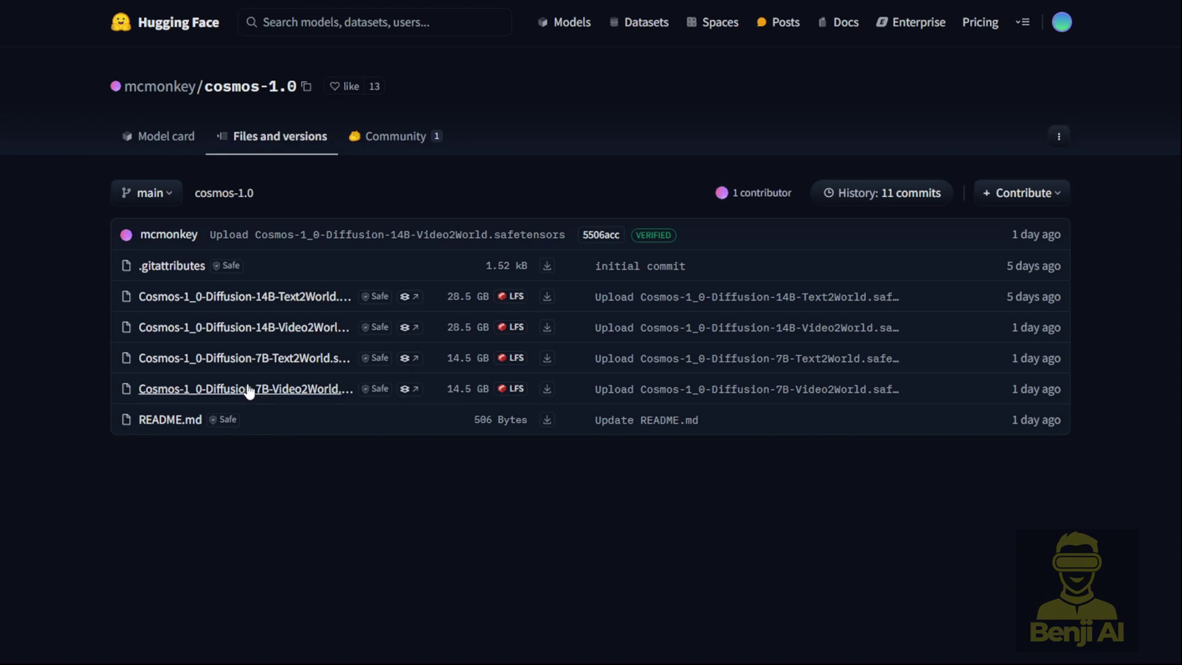
key(alt+Left)
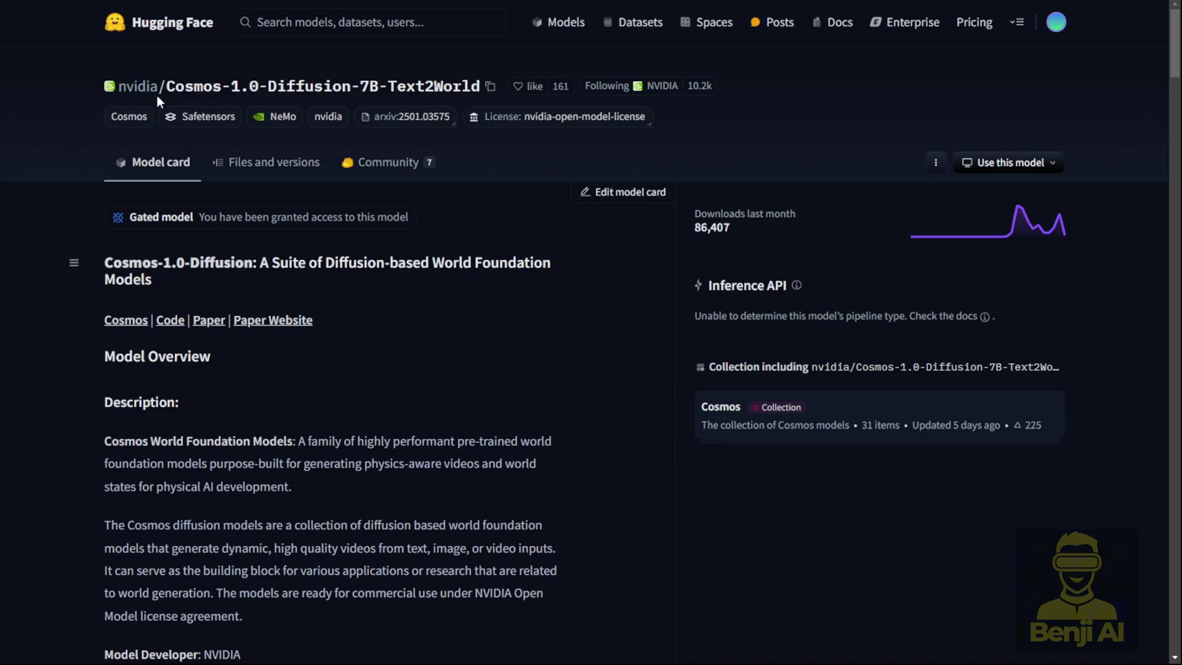
Step: Open the repackaged cosmos-1.0 files and recheck the 7B-Text2World safetensors filename
click(274, 162)
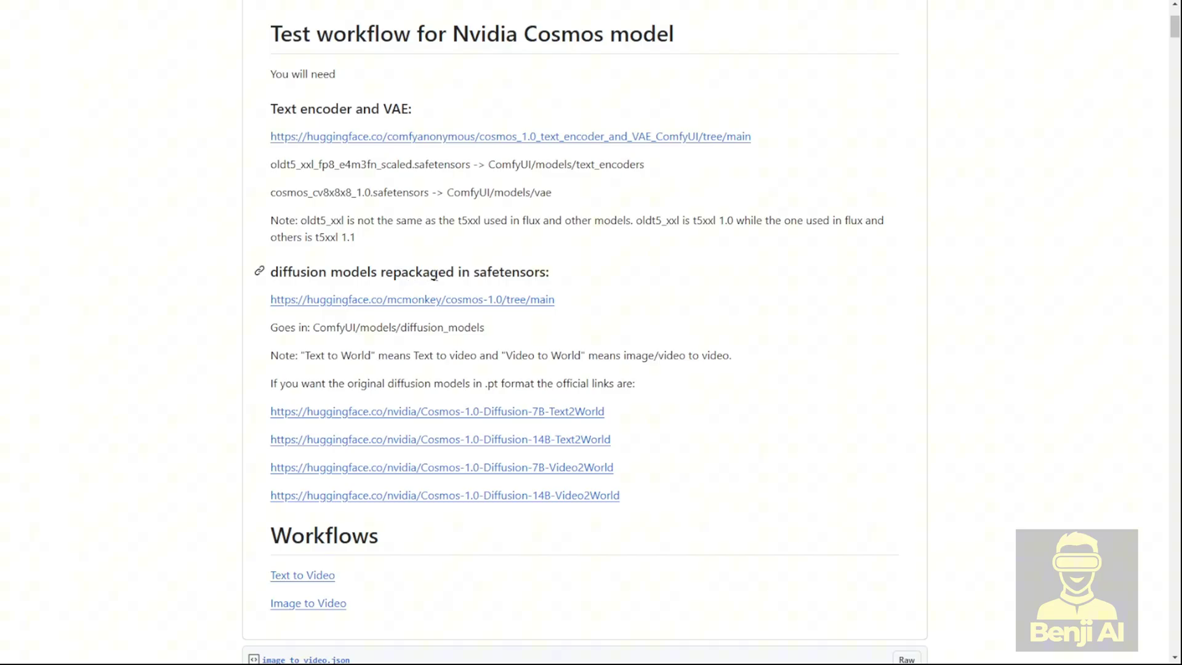
drag(434, 277, 540, 273)
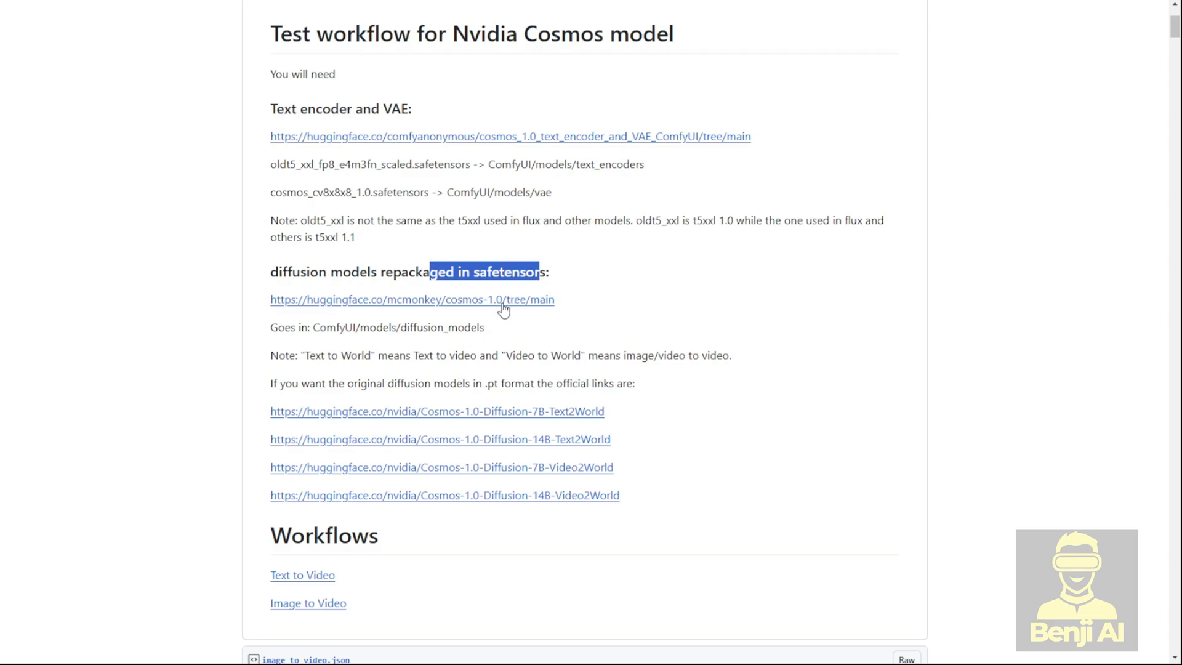
click(475, 302)
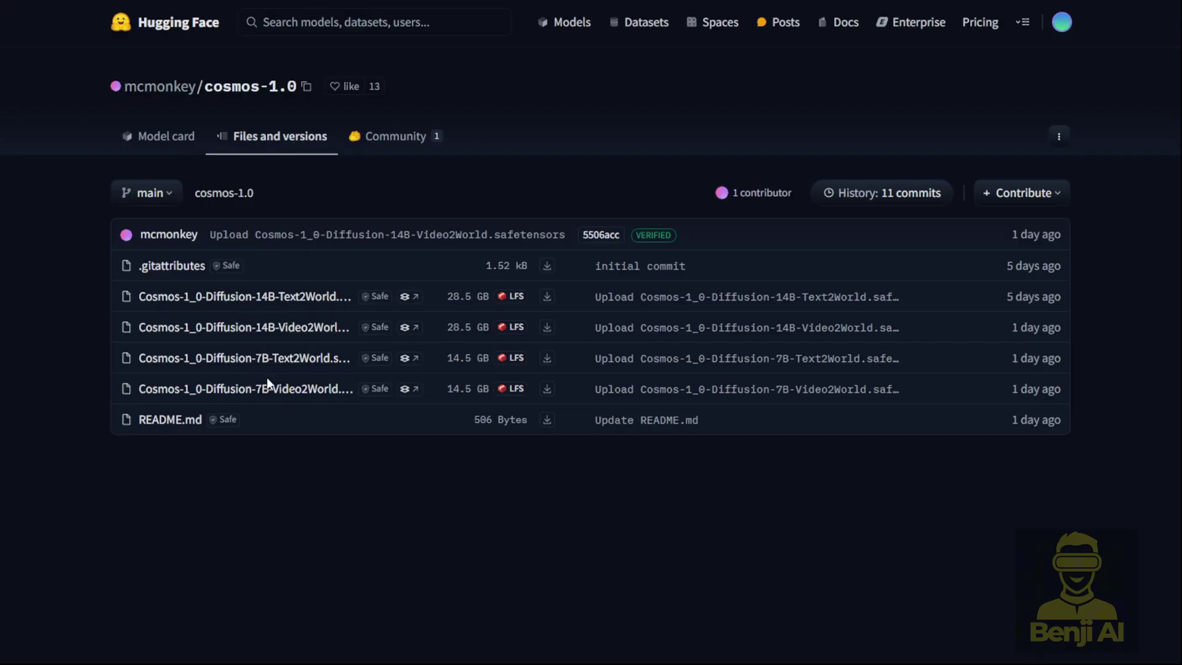
click(307, 366)
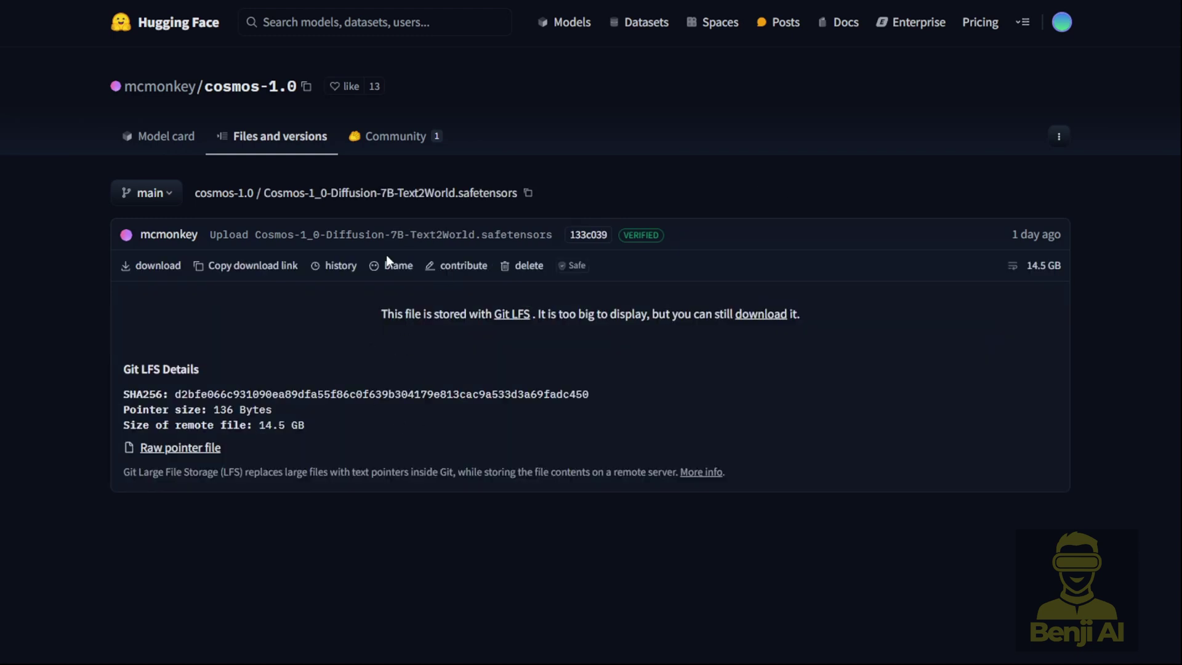
drag(491, 197, 456, 199)
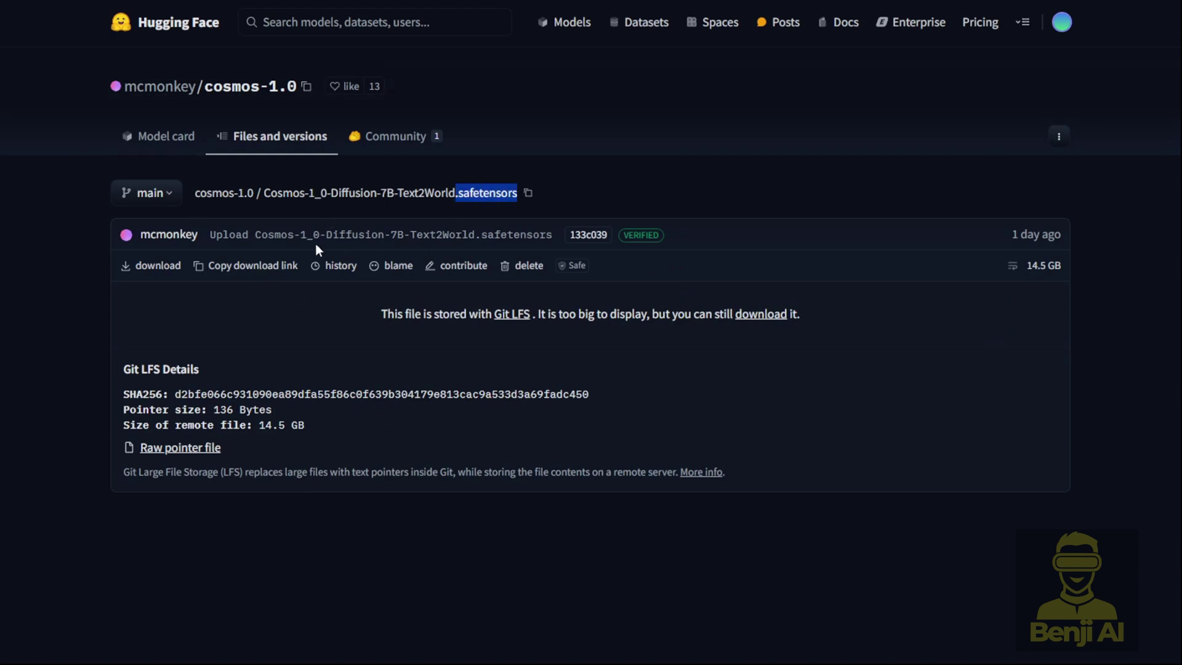
key(alt+Left)
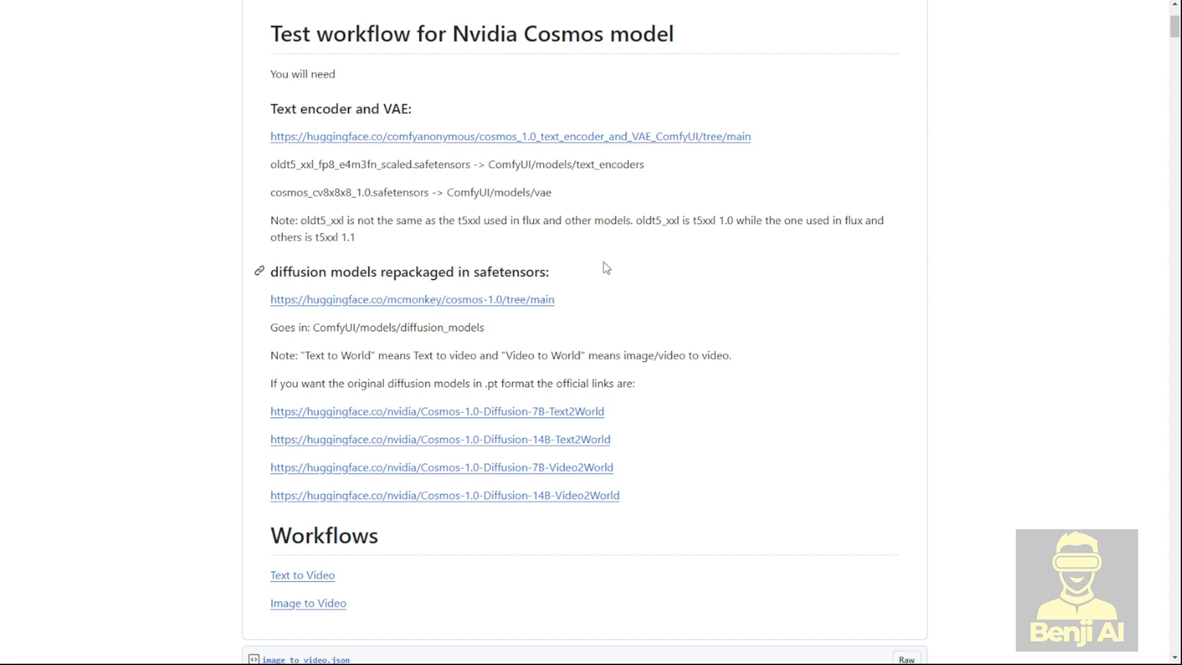
scroll(529, 291, up, 4)
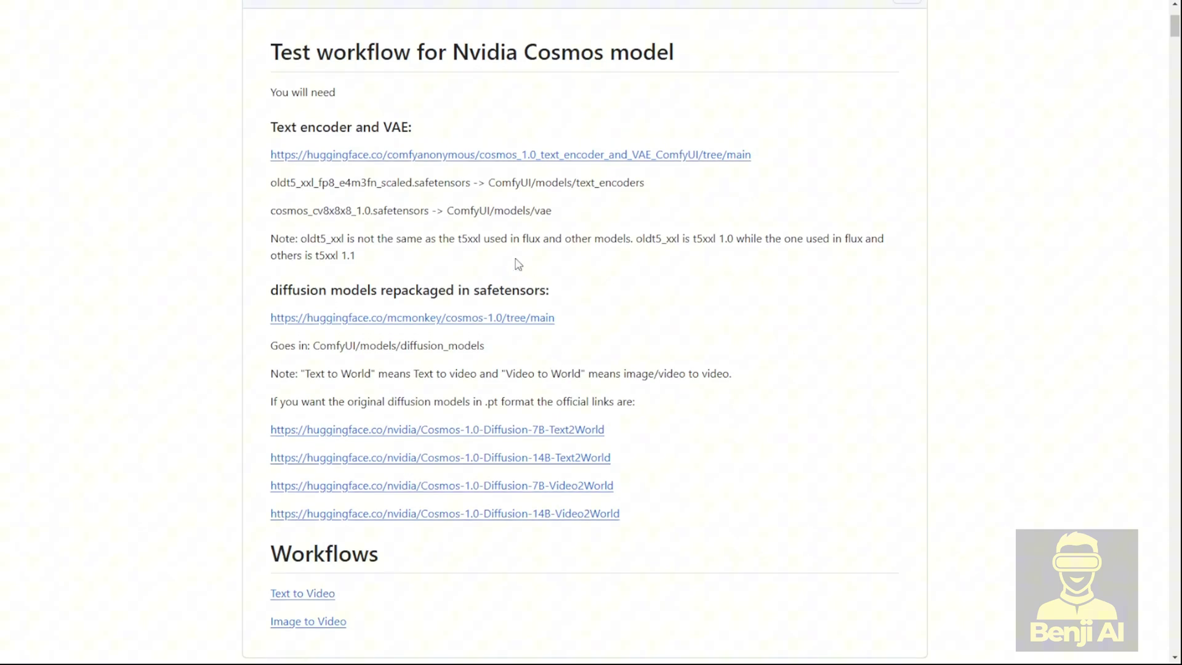
scroll(368, 287, down, 2)
drag(270, 234, 461, 228)
click(446, 262)
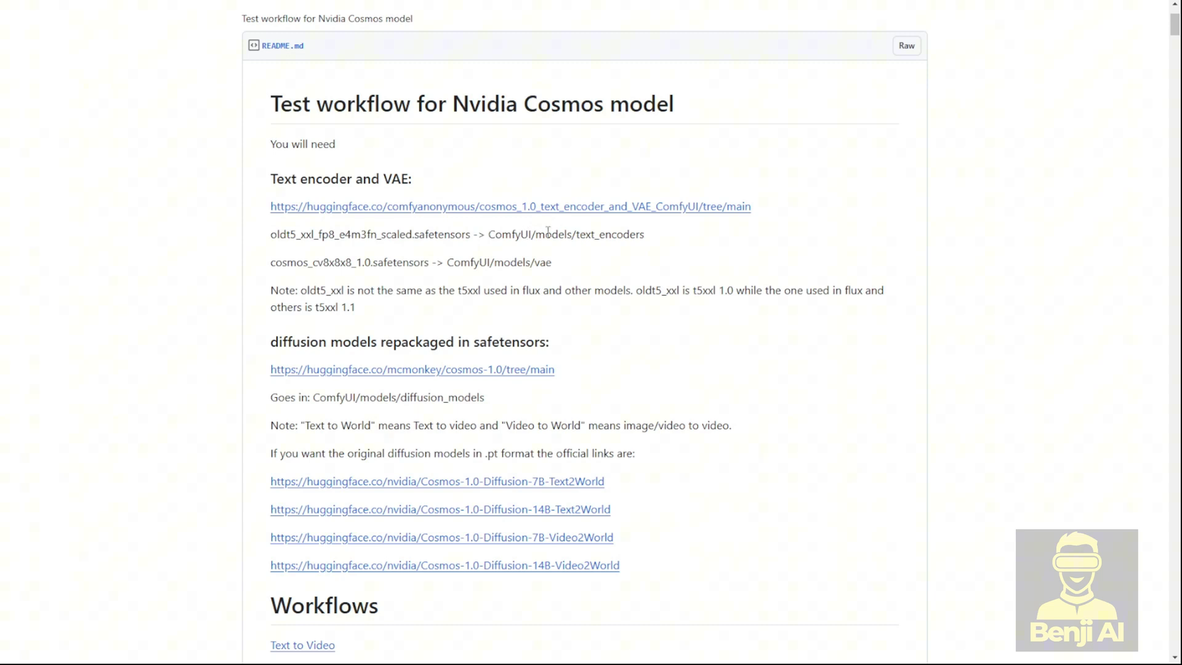
drag(553, 232, 645, 241)
click(590, 234)
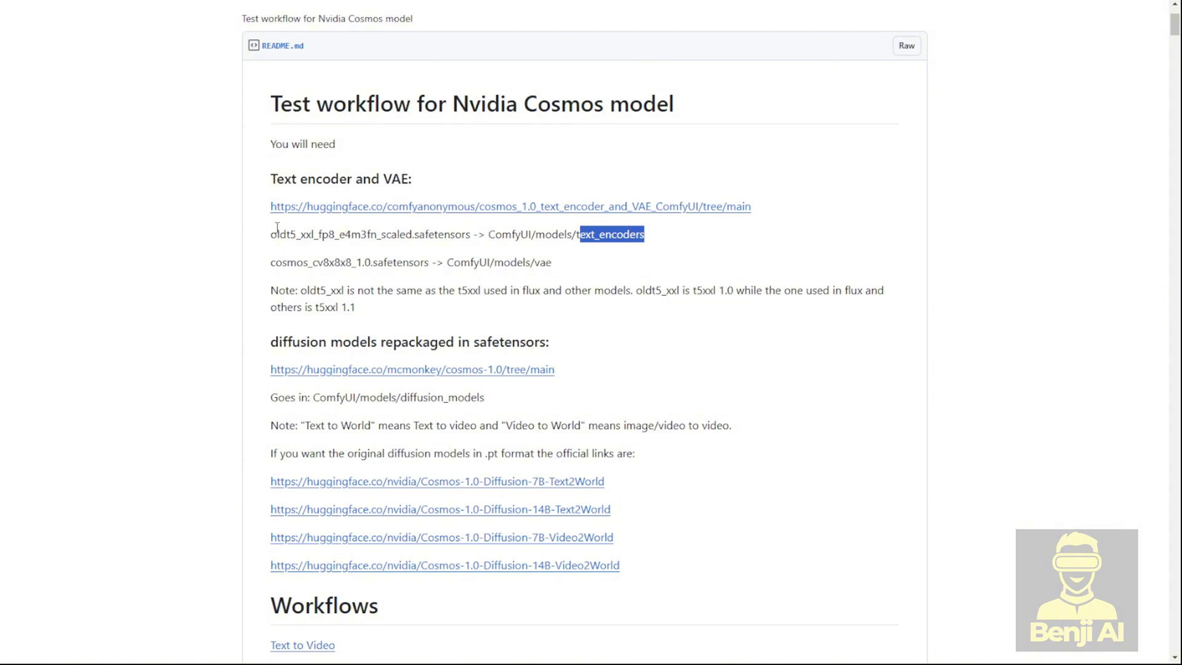
drag(271, 262, 425, 264)
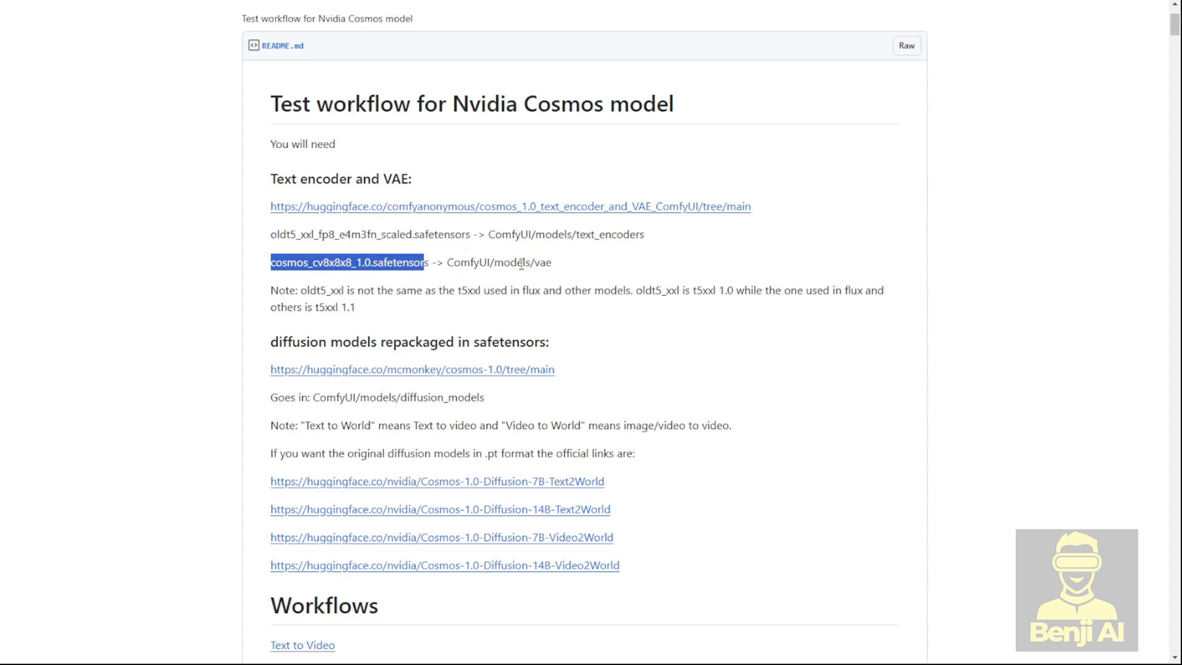
drag(271, 206, 763, 211)
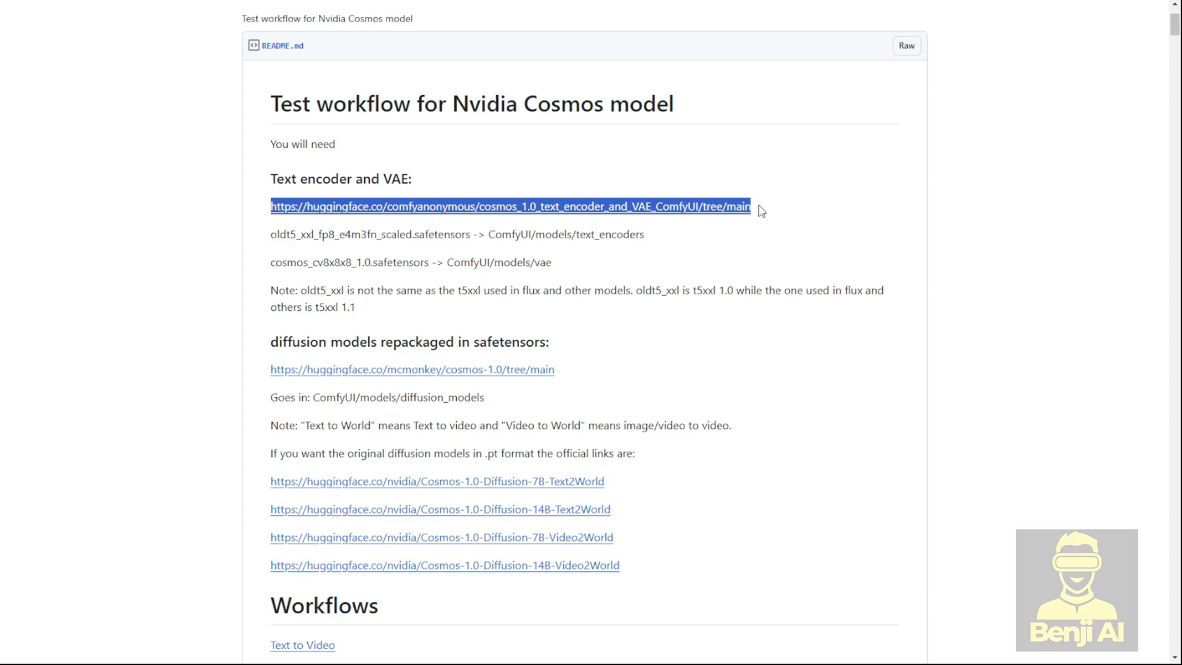
click(706, 212)
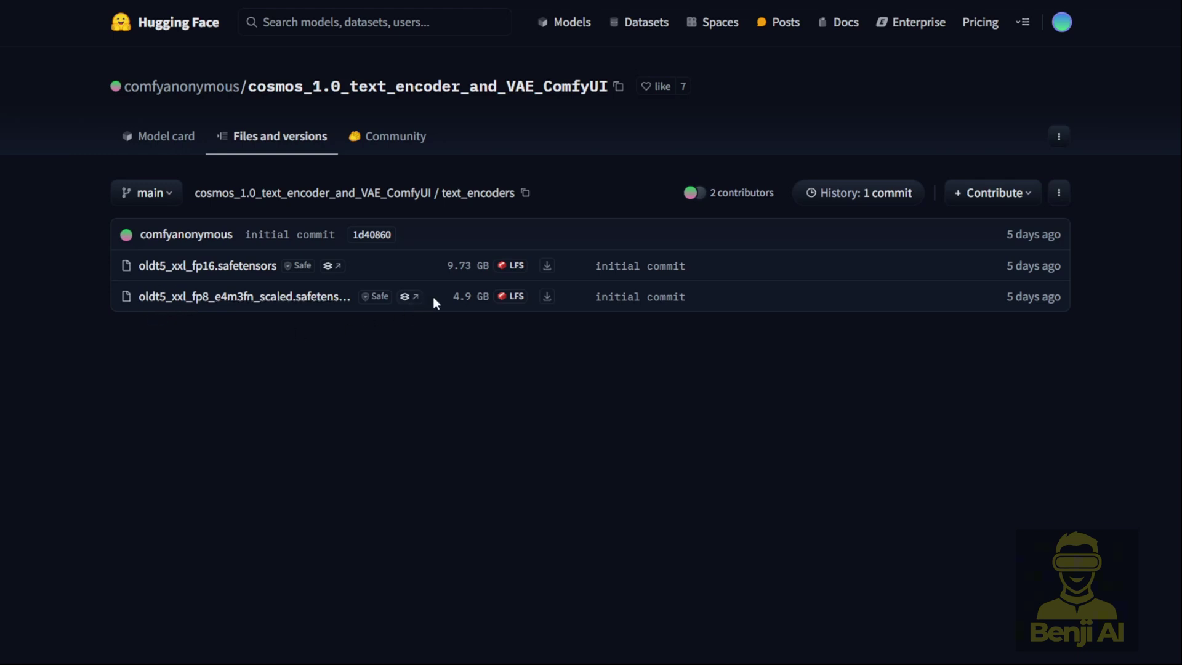
drag(431, 296, 117, 290)
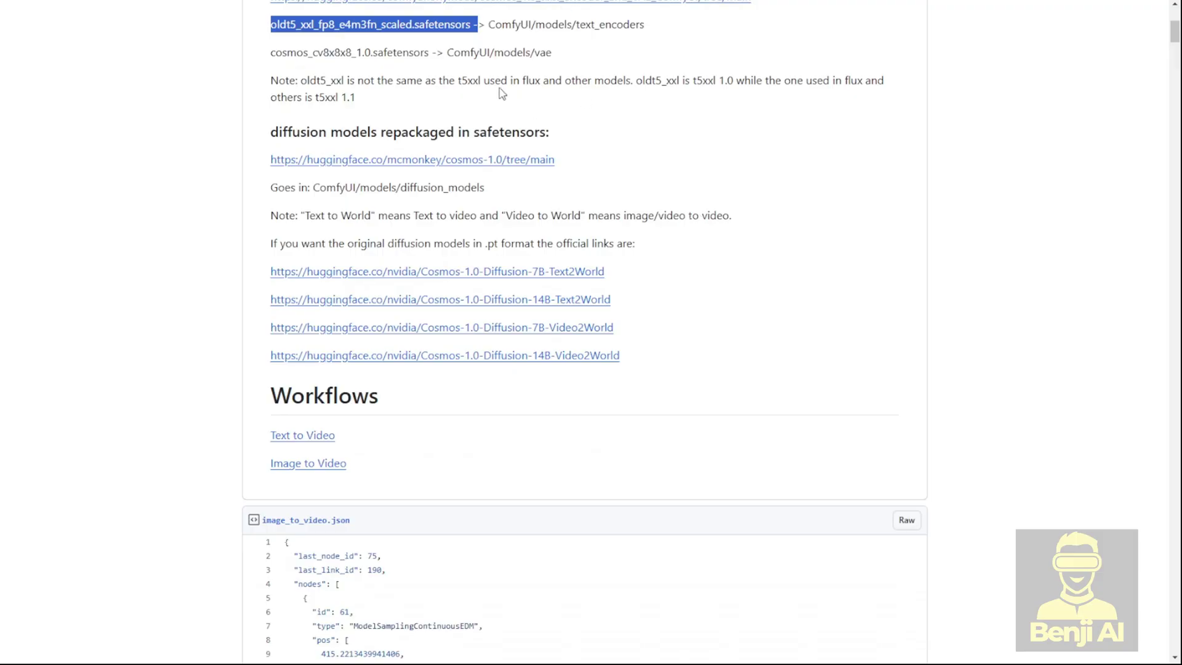
Step: Highlight the text_encoders and other destination folder paths, then scroll down through image_to_video.json
scroll(586, 209, up, 3)
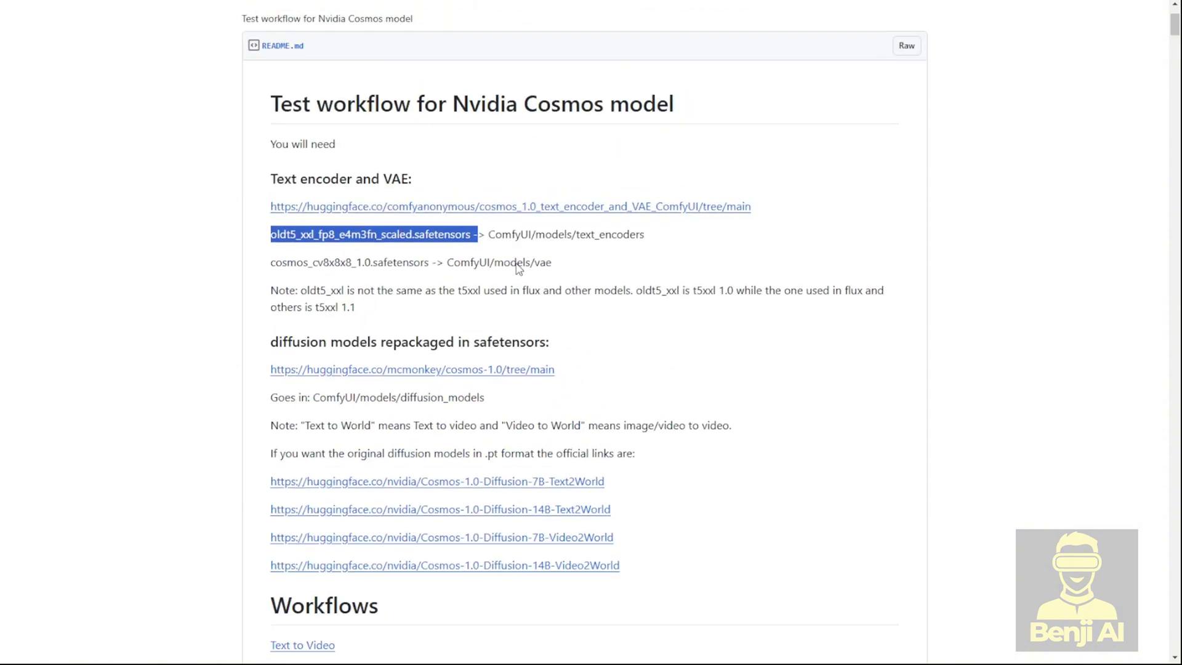
drag(572, 235, 656, 236)
drag(511, 263, 578, 272)
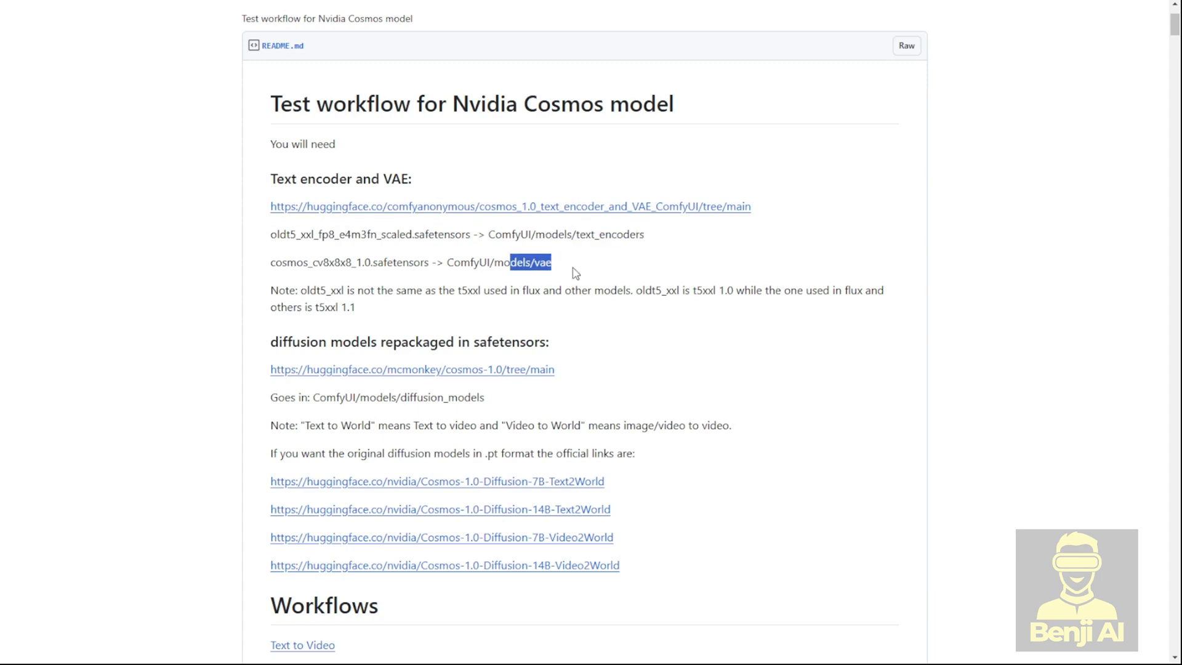
scroll(340, 332, down, 8)
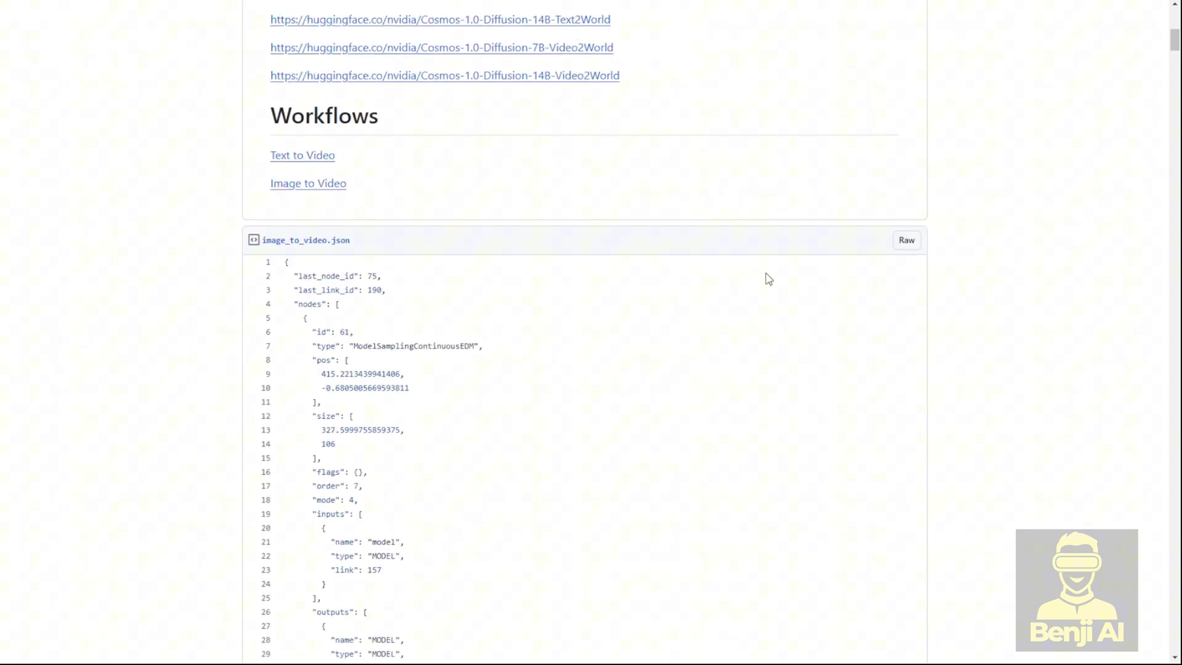
scroll(482, 169, down, 2)
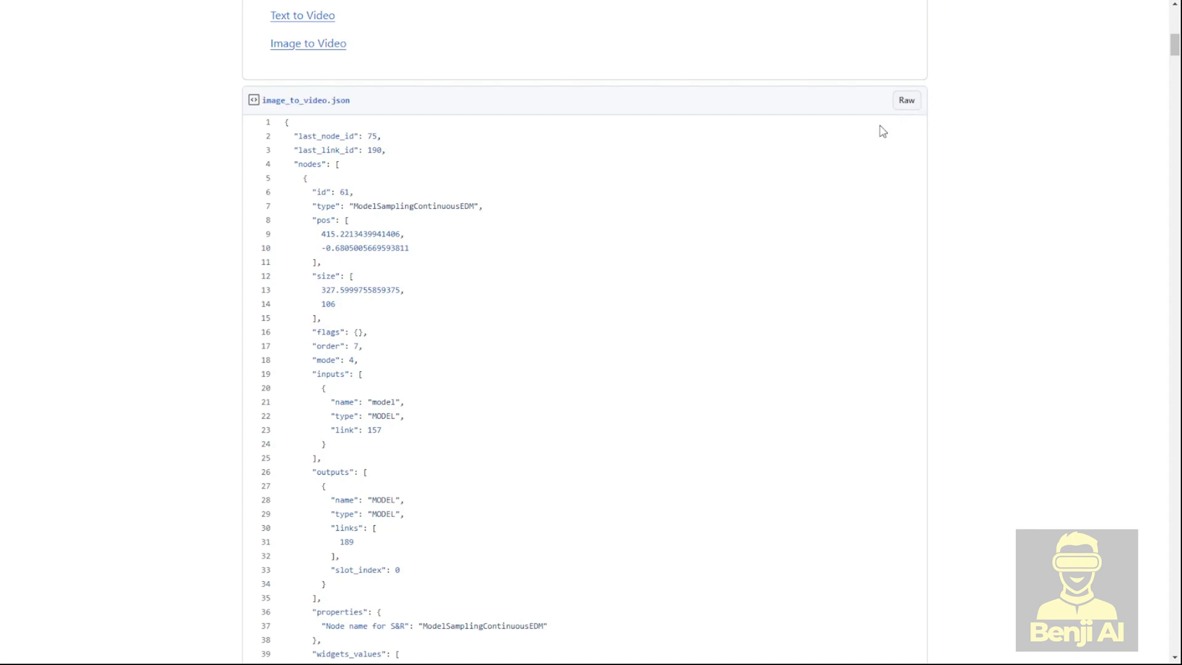
scroll(329, 395, down, 2)
scroll(329, 395, down, 7)
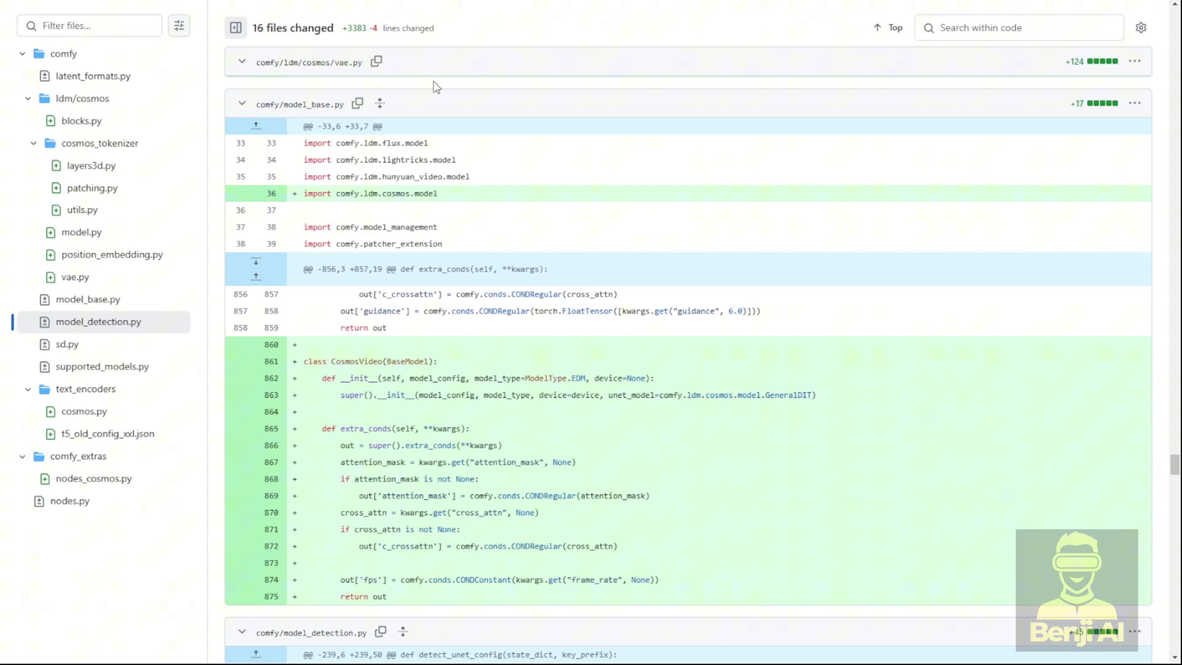
scroll(351, 252, up, 5)
scroll(356, 261, up, 1)
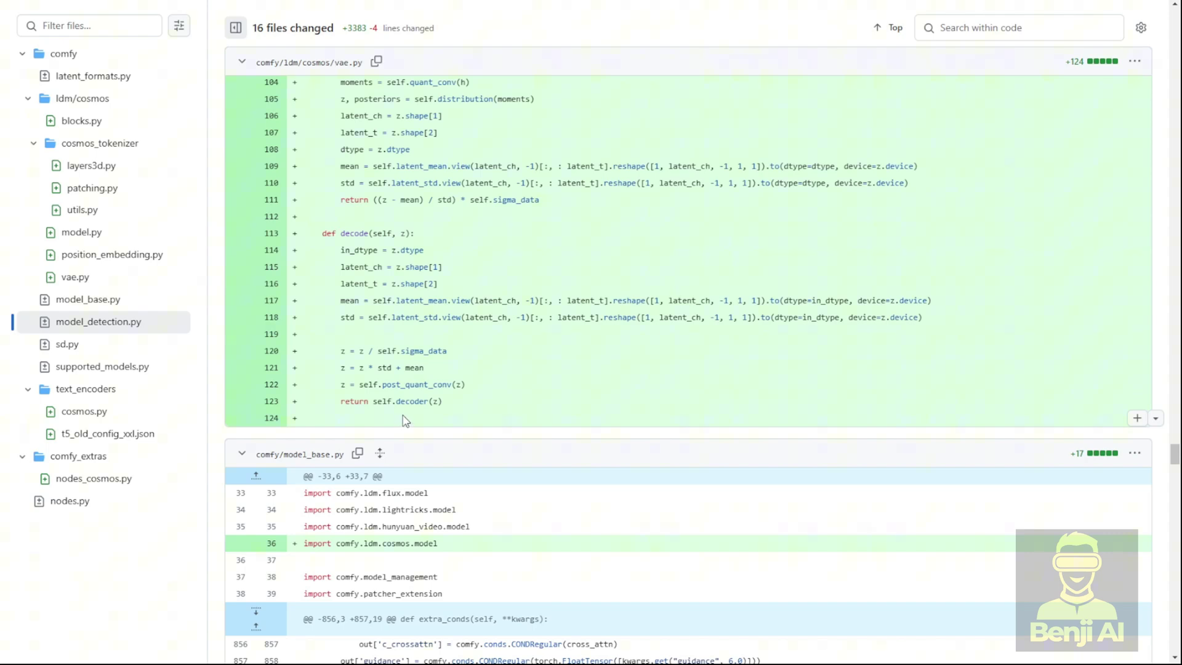
scroll(419, 474, down, 6)
scroll(363, 307, up, 1)
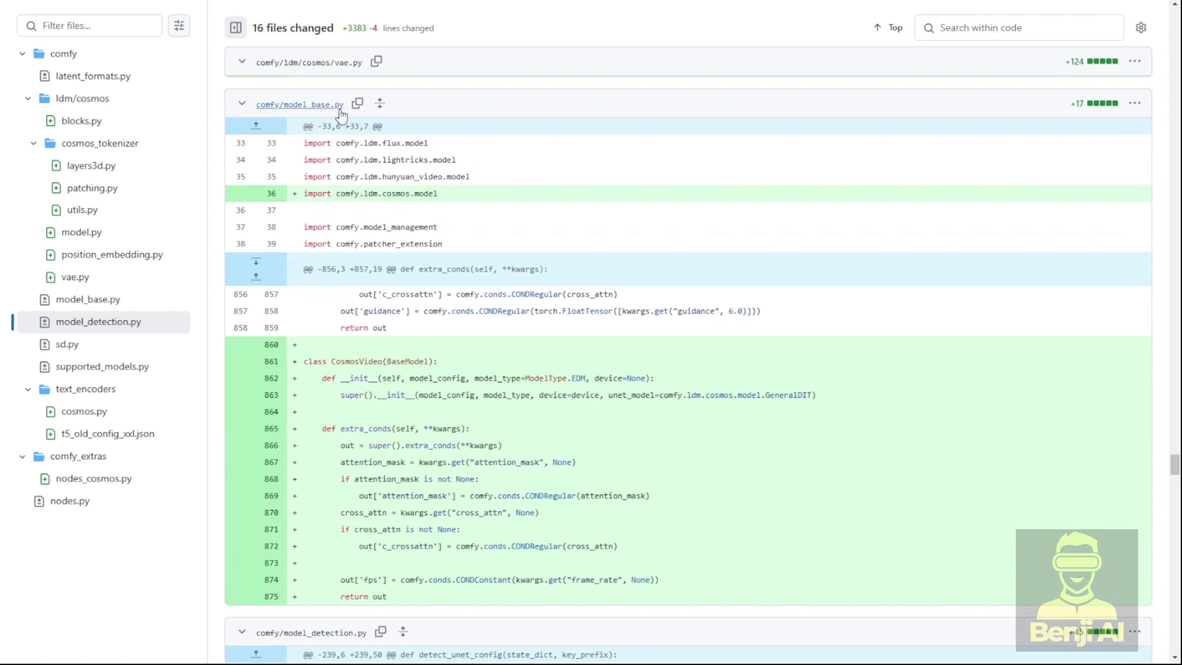
scroll(453, 206, down, 9)
drag(348, 195, 528, 297)
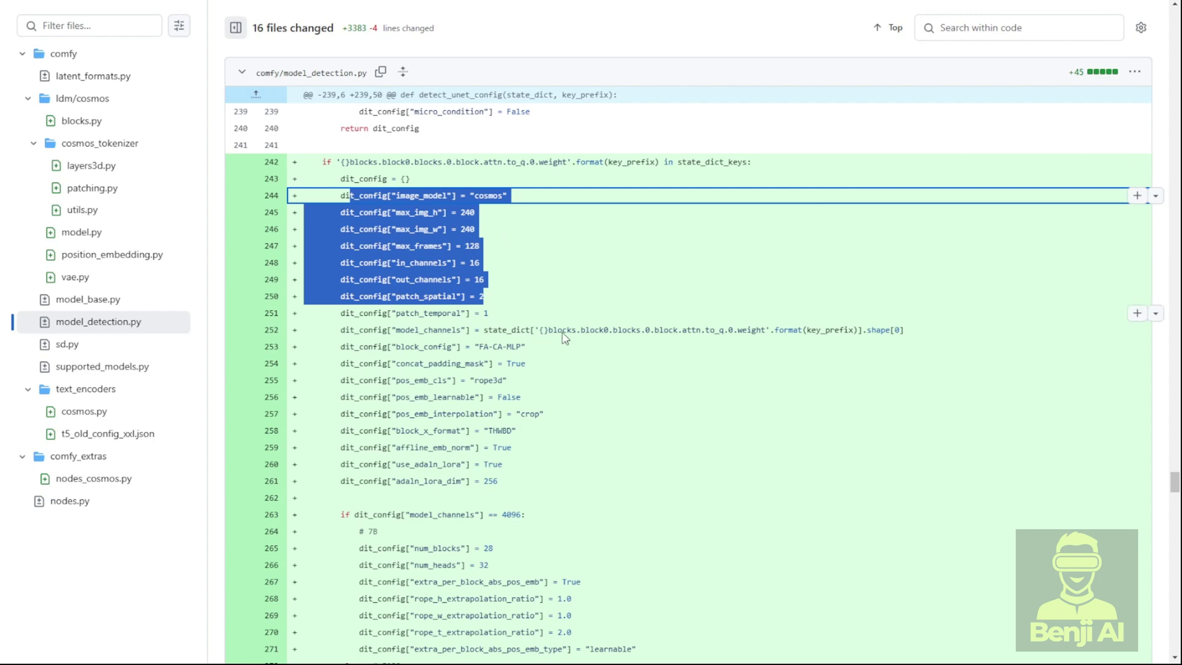
scroll(555, 348, down, 3)
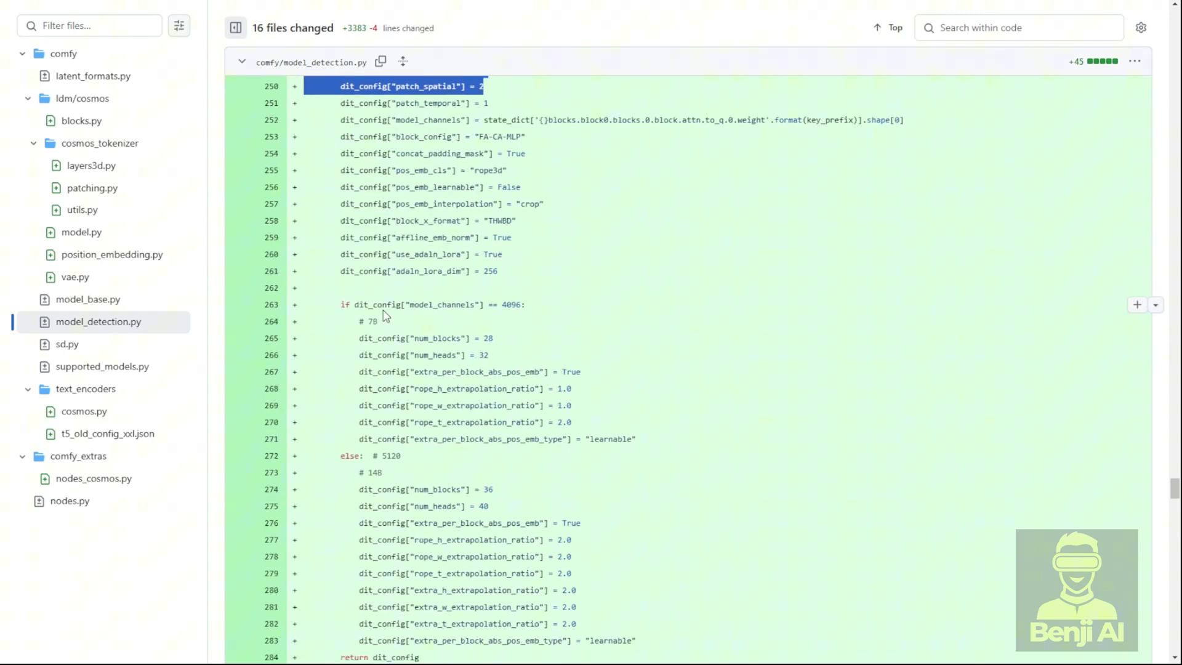
scroll(357, 289, down, 3)
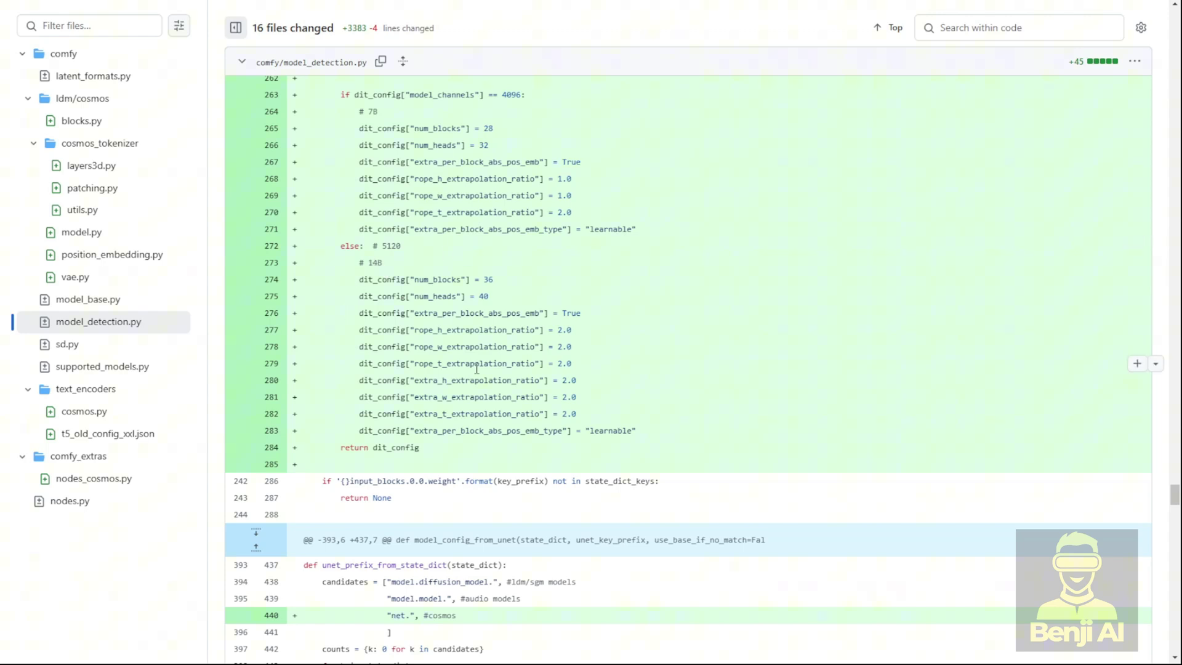
scroll(599, 379, down, 2)
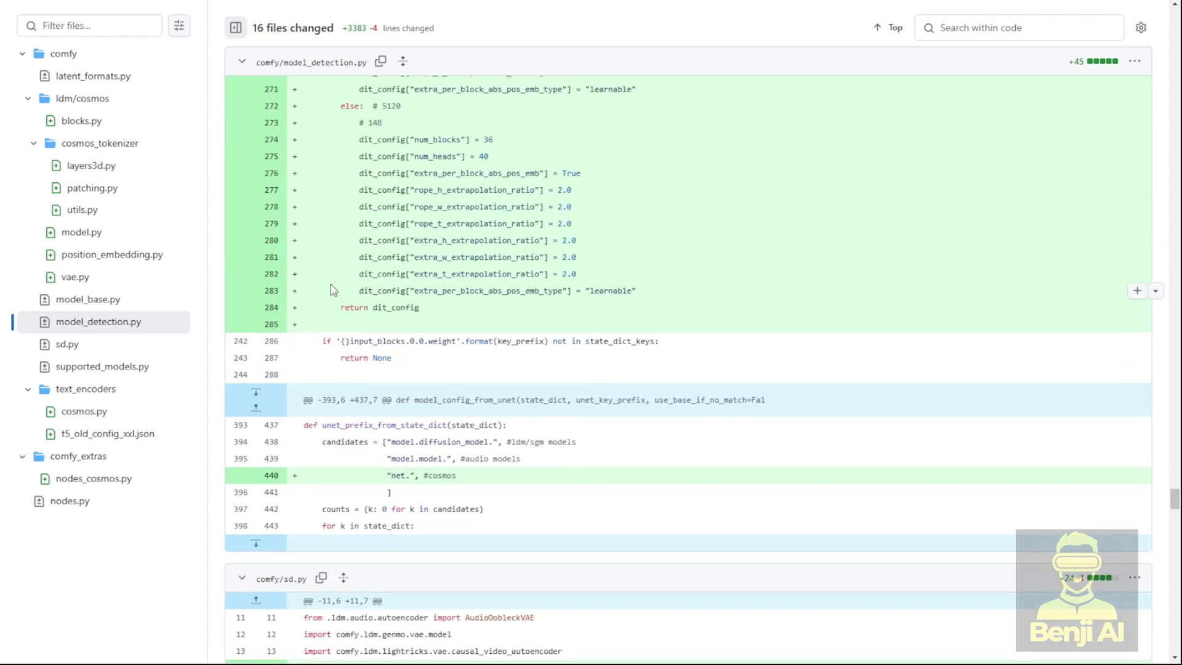
scroll(476, 338, up, 3)
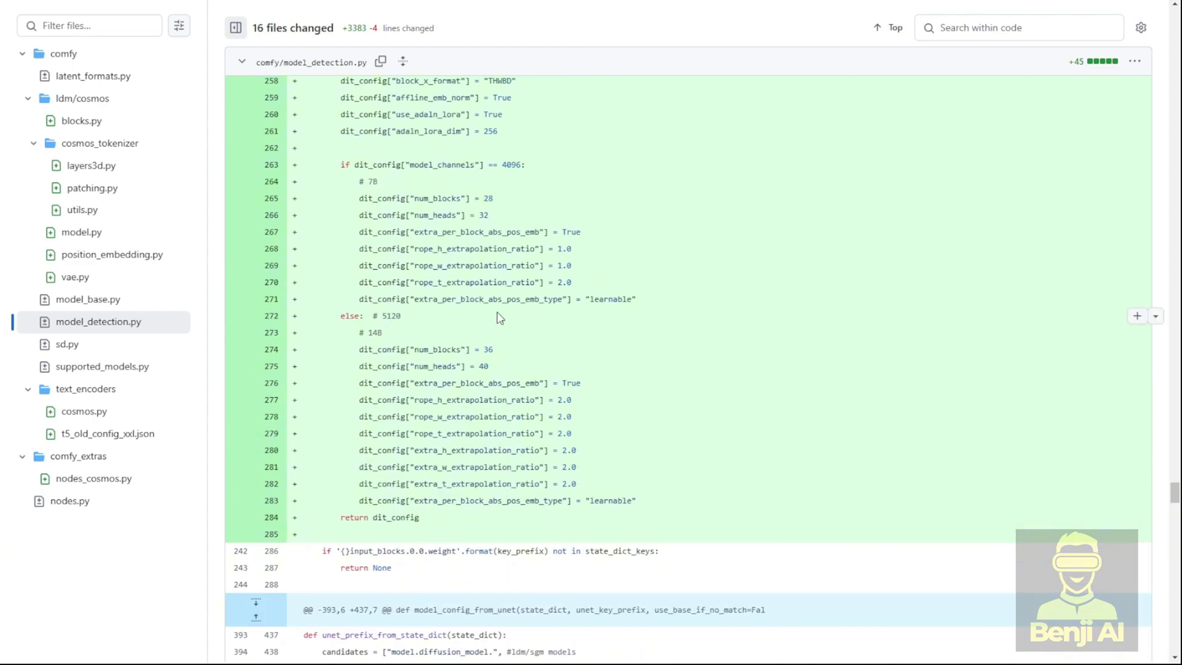
scroll(500, 318, down, 6)
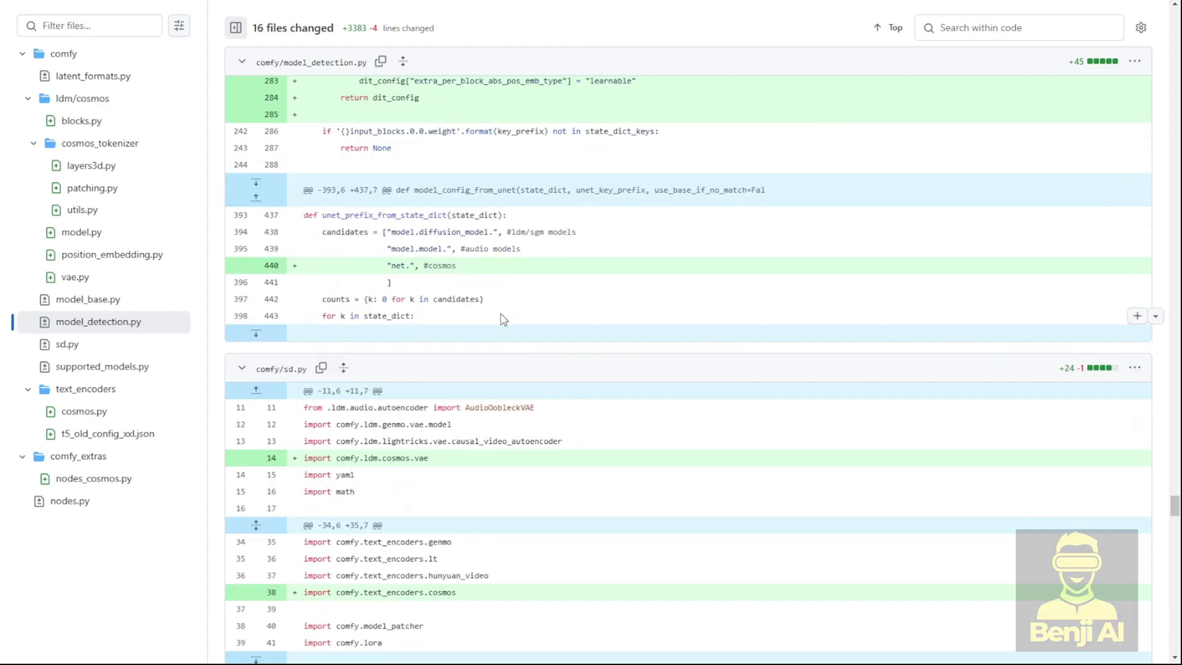
scroll(499, 406, down, 3)
scroll(437, 374, down, 3)
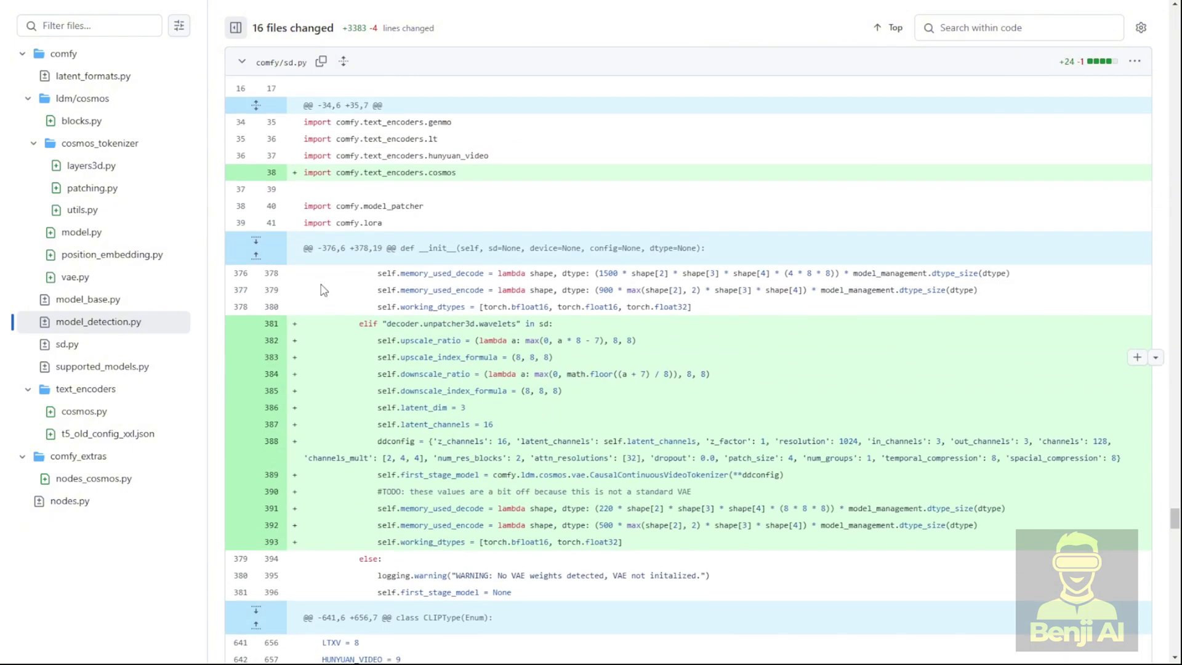
drag(363, 340, 714, 526)
scroll(549, 296, down, 3)
click(530, 275)
scroll(517, 265, down, 3)
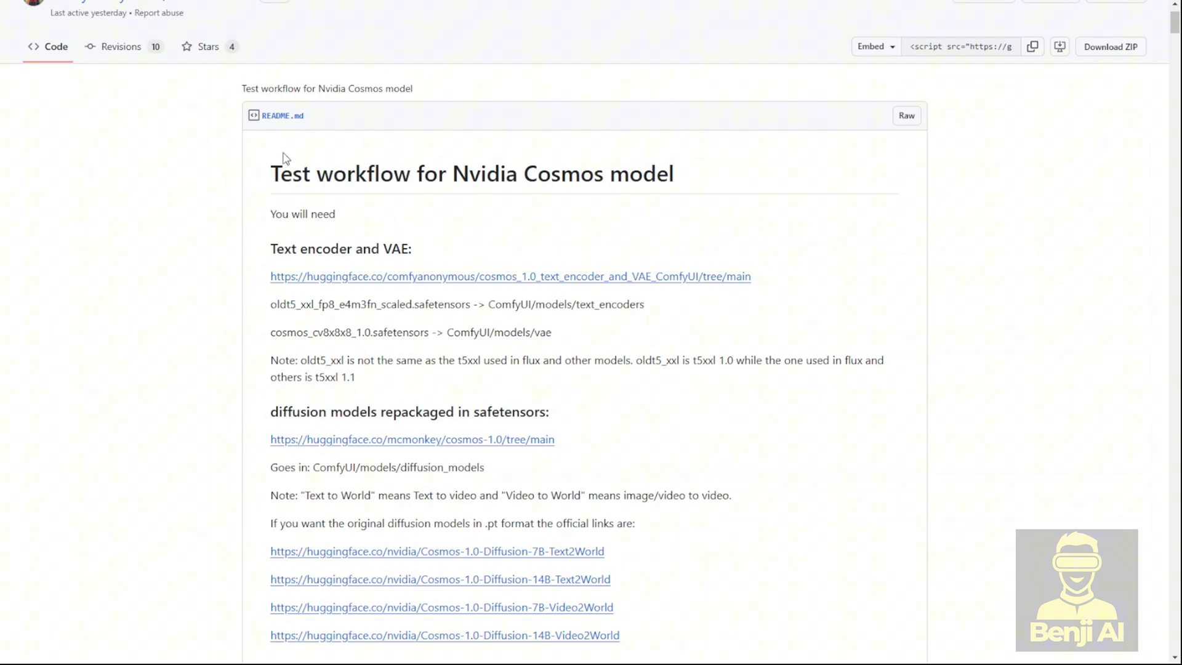
Step: Scroll to the top of the Cosmos test workflow README
scroll(164, 219, up, 1)
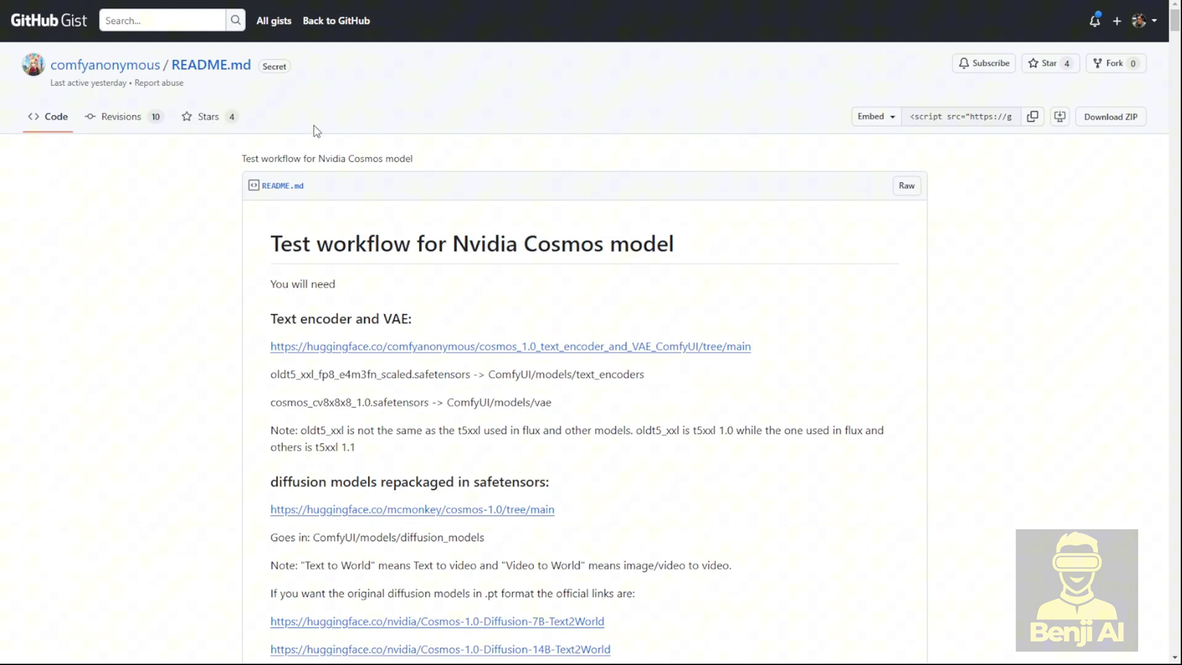
scroll(285, 273, down, 2)
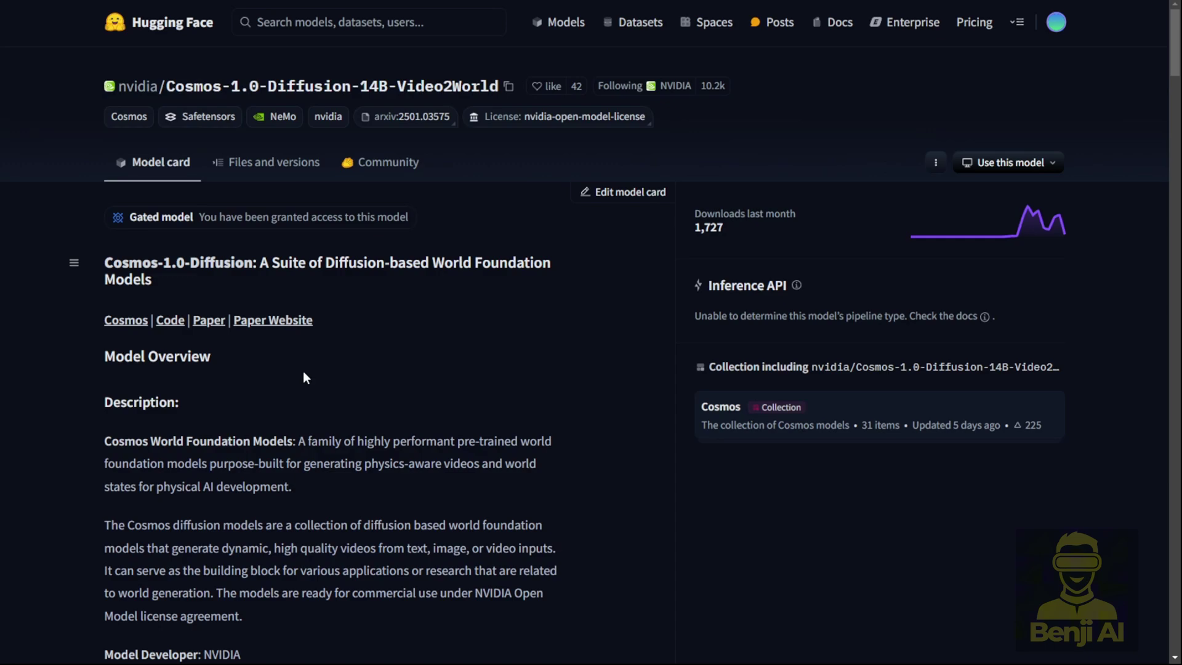
Step: Highlight the Text: String, image and Video: mp4 input formats, then scroll back to the top
scroll(289, 380, down, 4)
scroll(289, 382, down, 7)
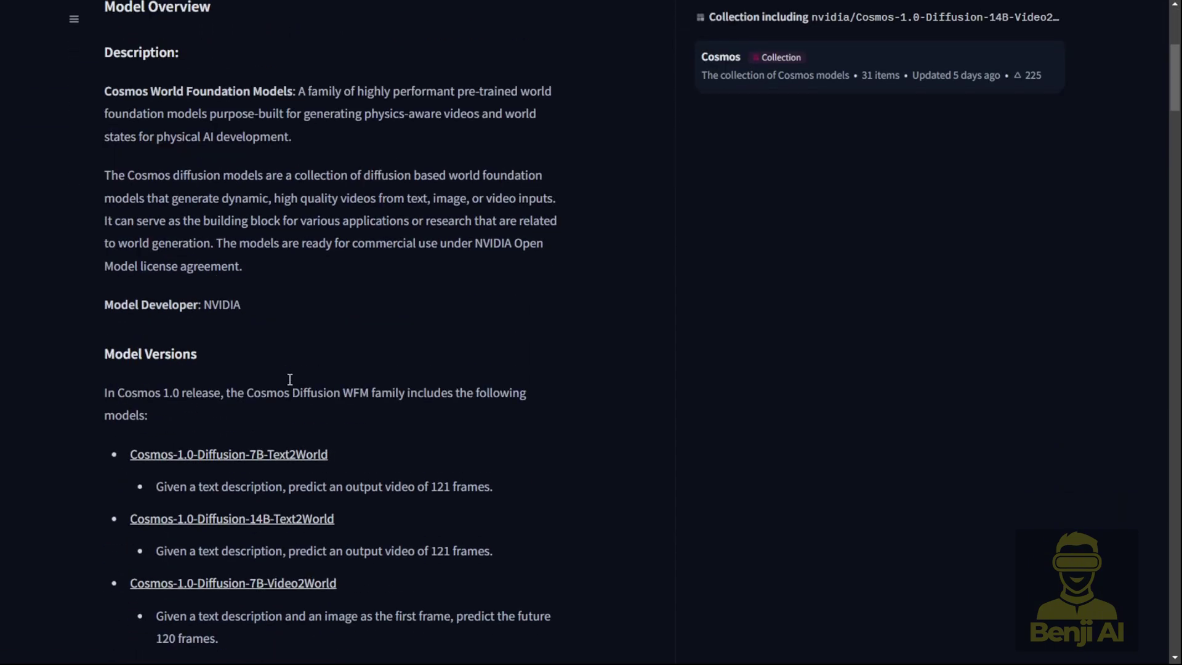
scroll(290, 395, down, 16)
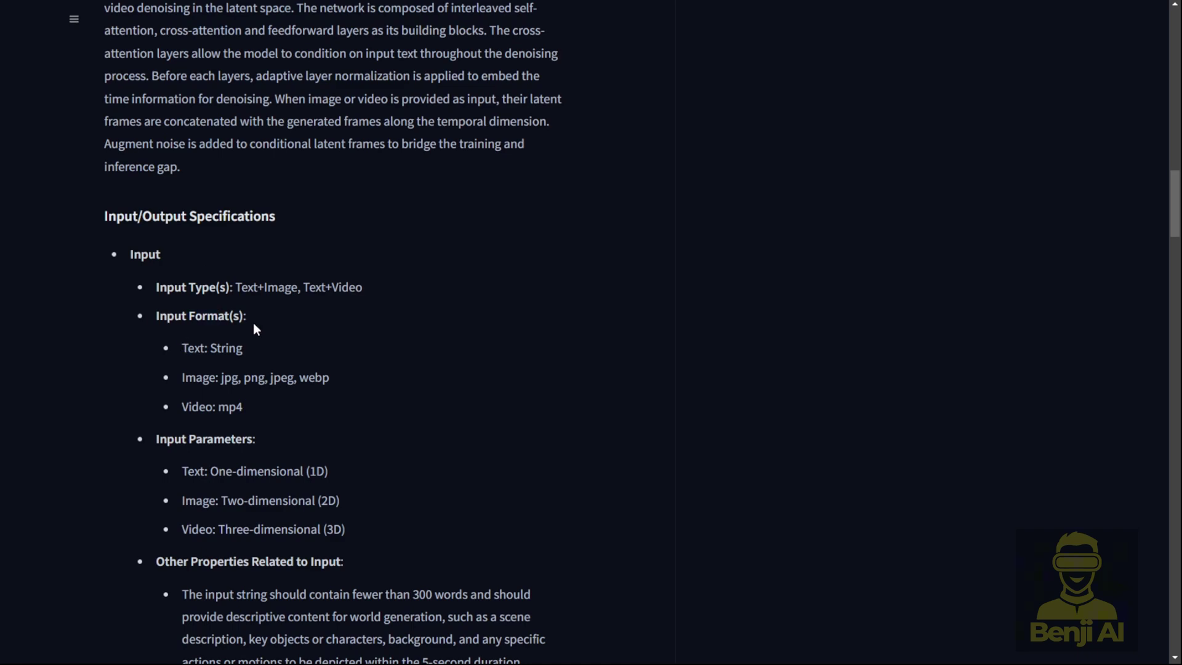
drag(188, 349, 257, 353)
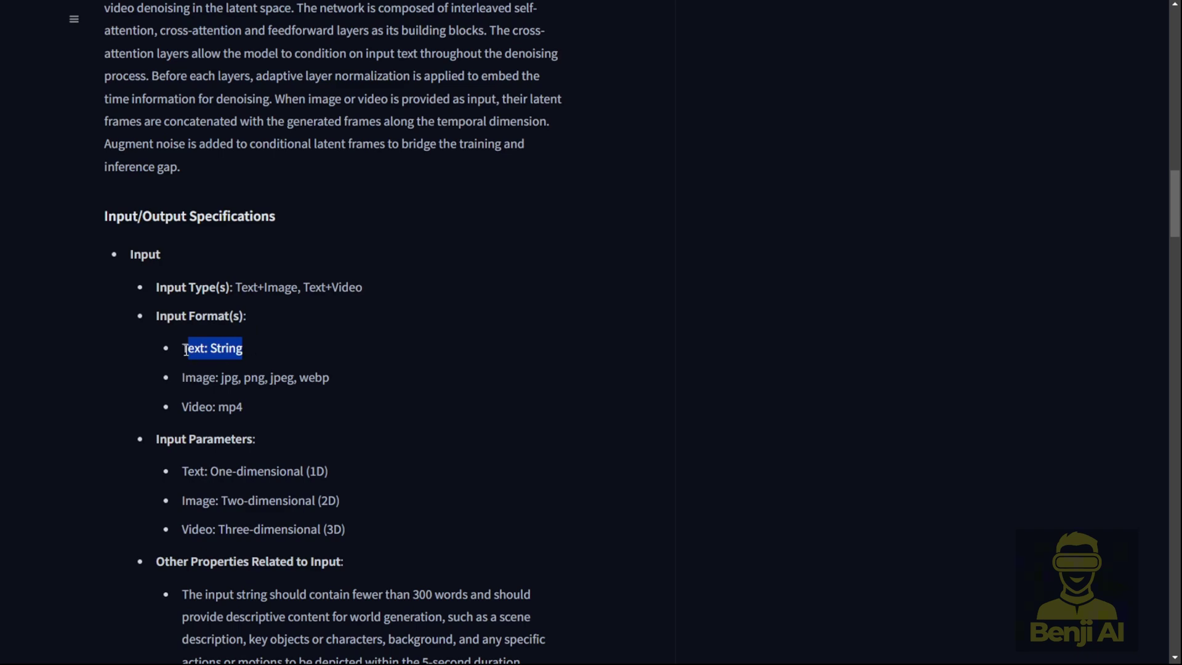
drag(183, 378, 150, 357)
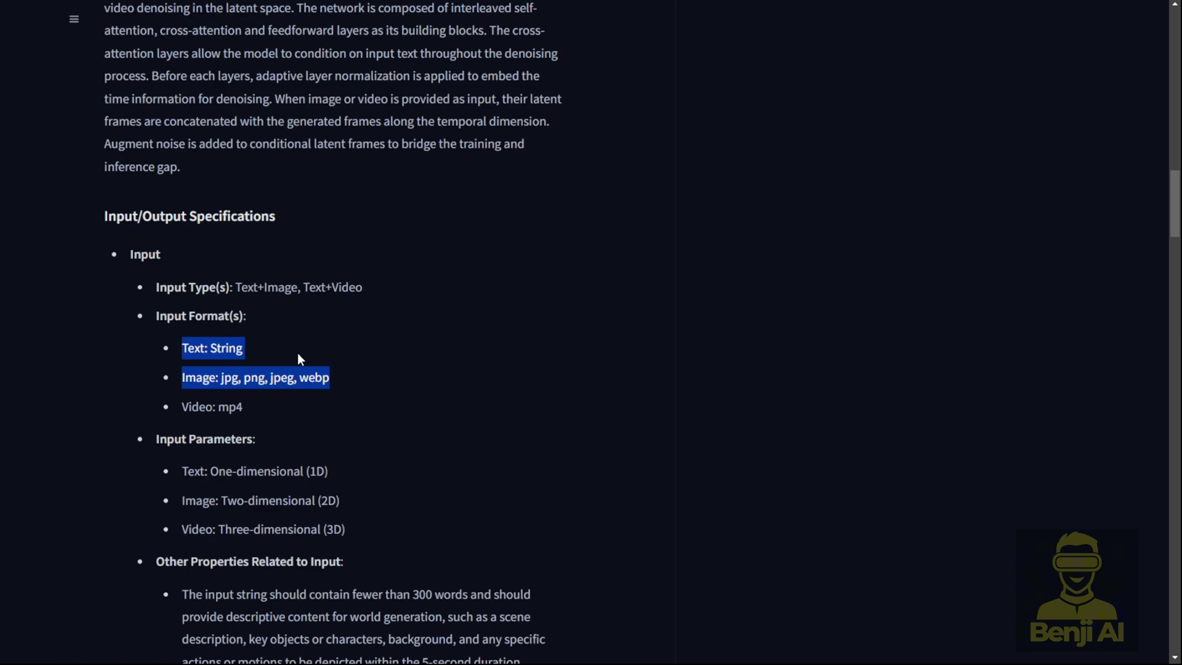
scroll(248, 343, down, 1)
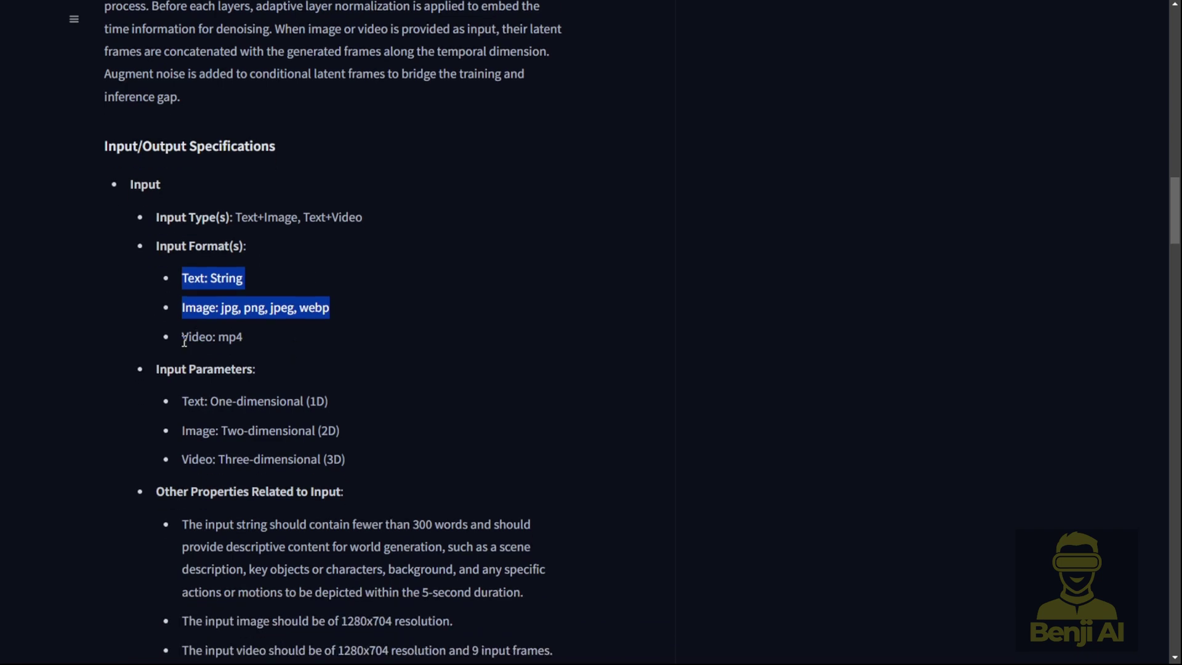
drag(184, 341, 240, 339)
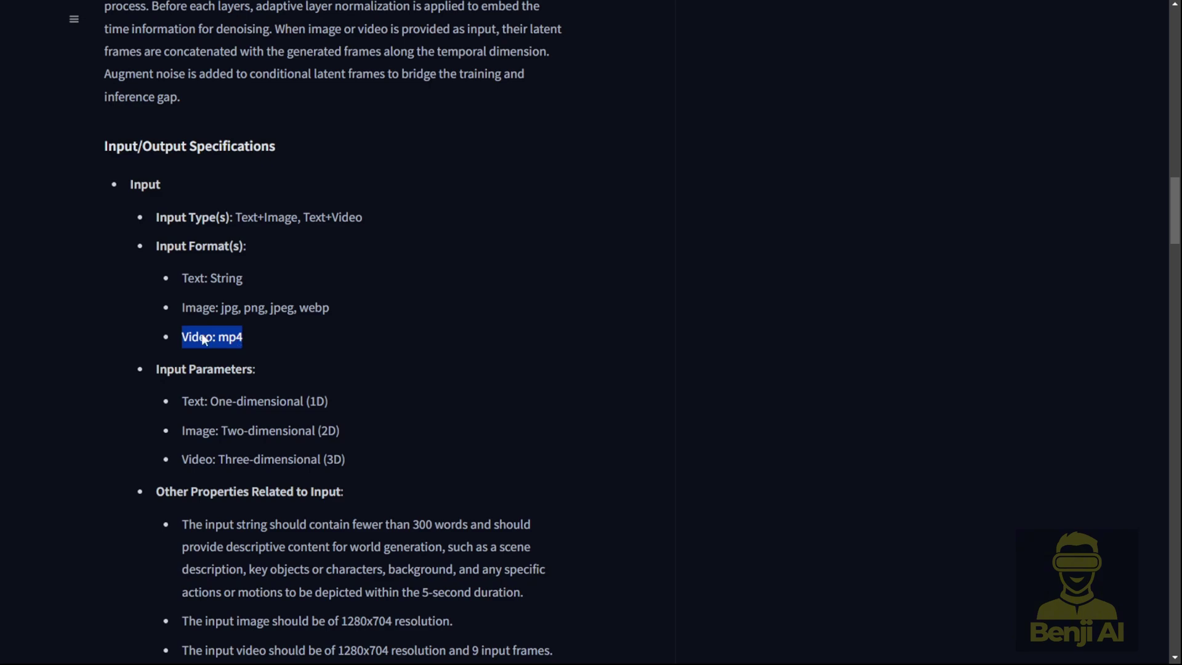
click(478, 496)
scroll(425, 400, up, 20)
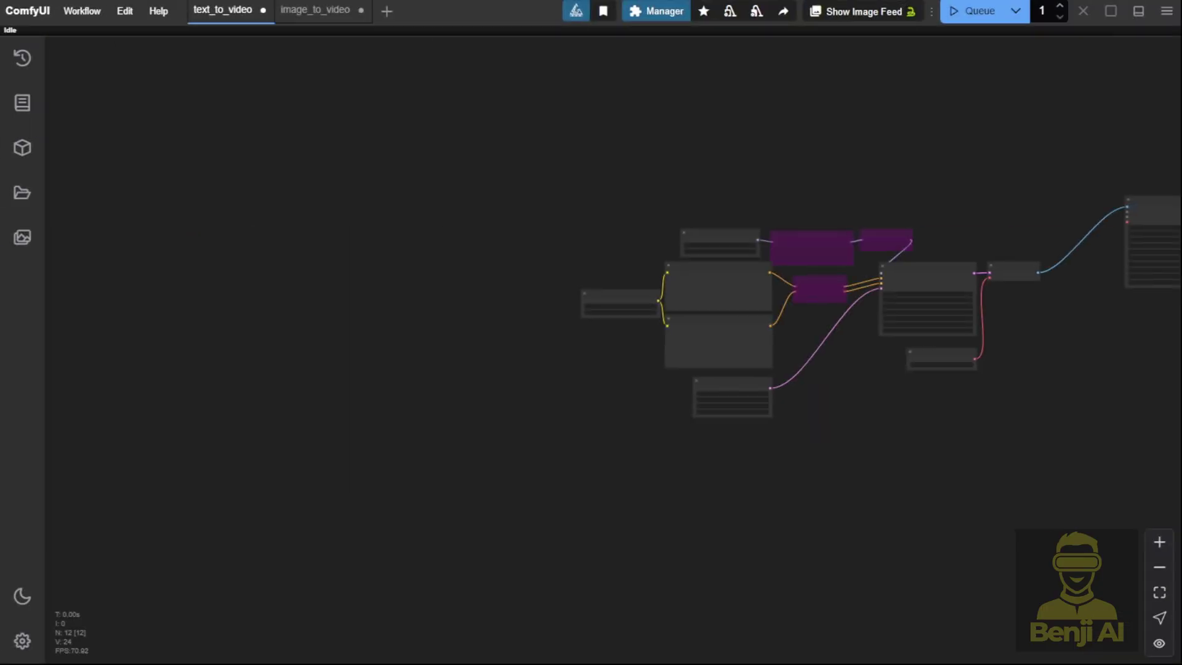
Step: Move Load Diffusion Model #37 left and up, and nudge ModelSamplingContinuousEDM upward
scroll(350, 260, up, 4)
drag(658, 284, 103, 235)
scroll(265, 385, up, 3)
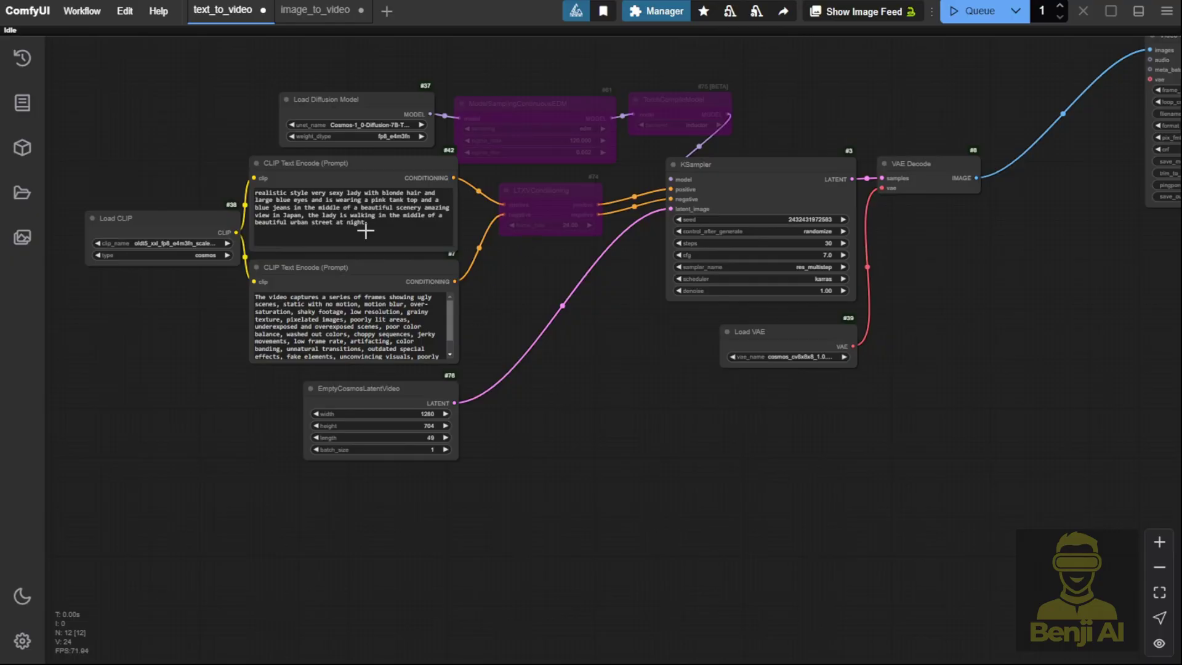
scroll(176, 72, up, 2)
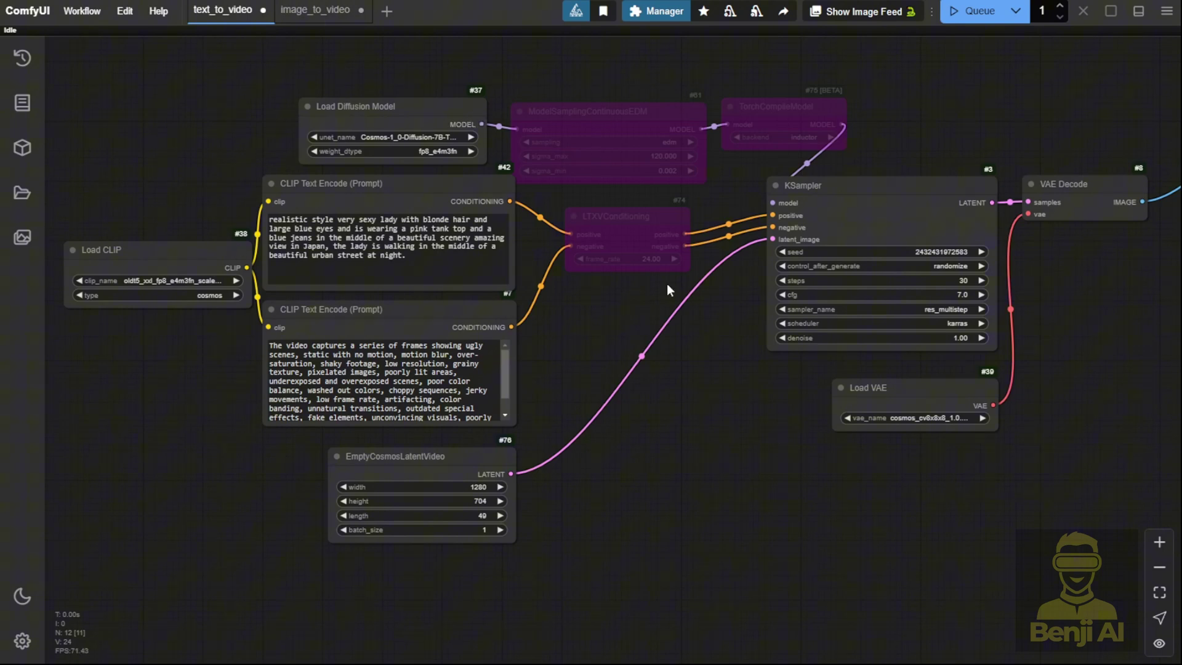
drag(234, 439, 436, 444)
scroll(405, 373, up, 4)
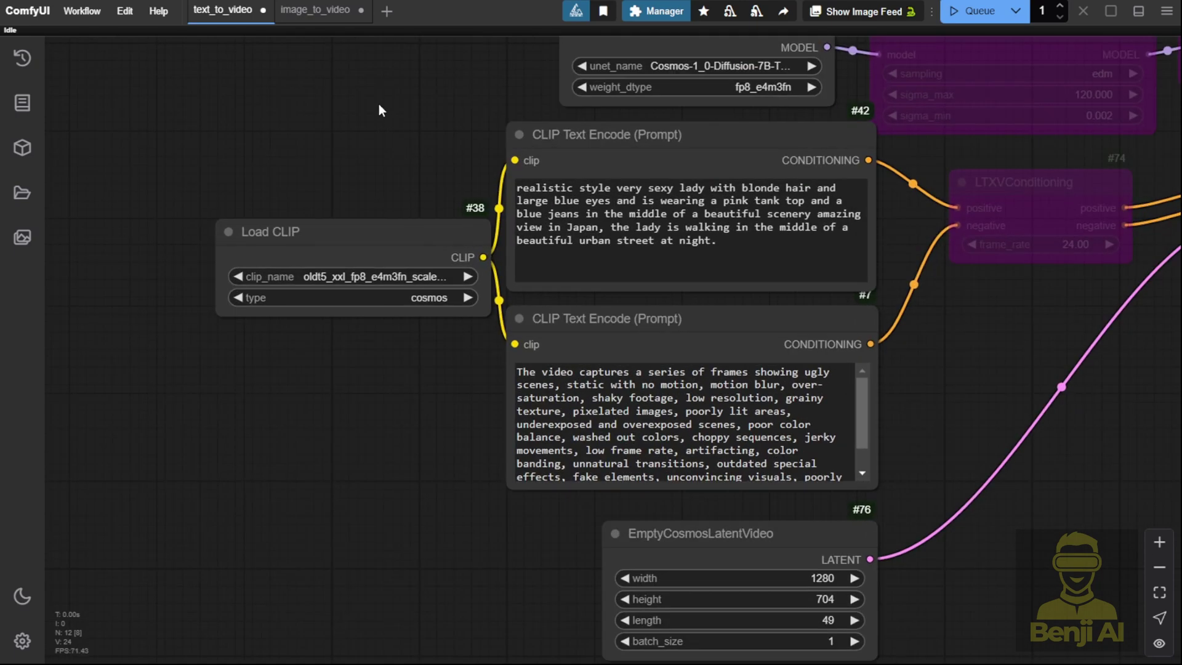
drag(378, 105, 448, 309)
drag(716, 229, 363, 245)
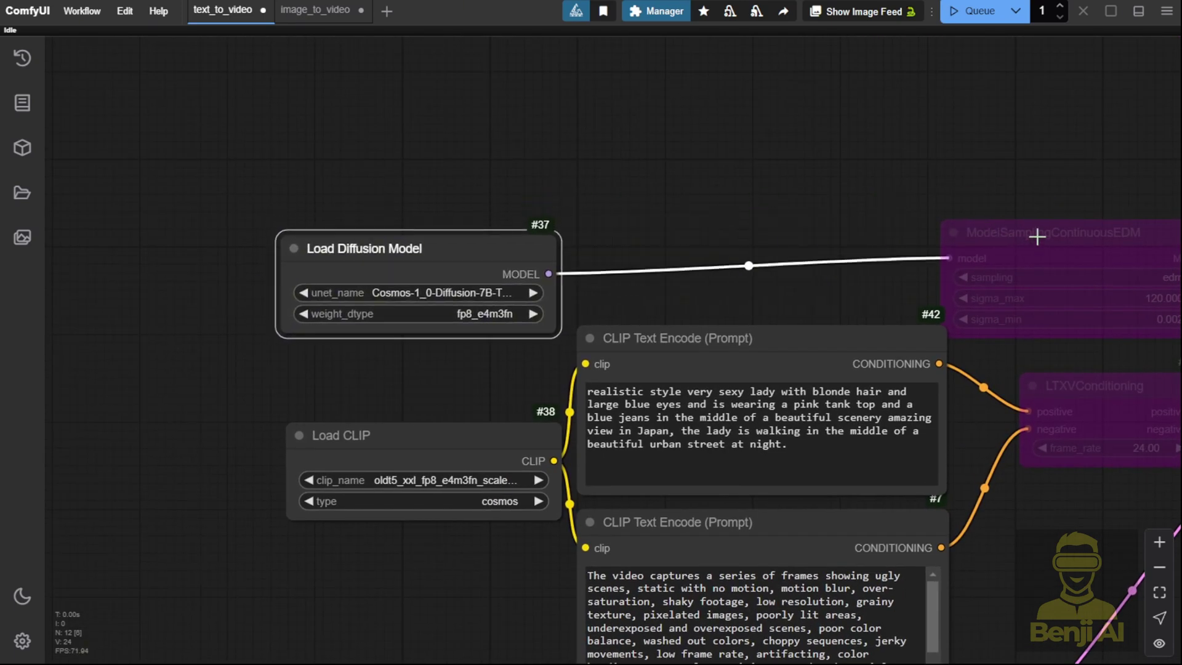
drag(1036, 237, 1052, 214)
drag(514, 249, 525, 215)
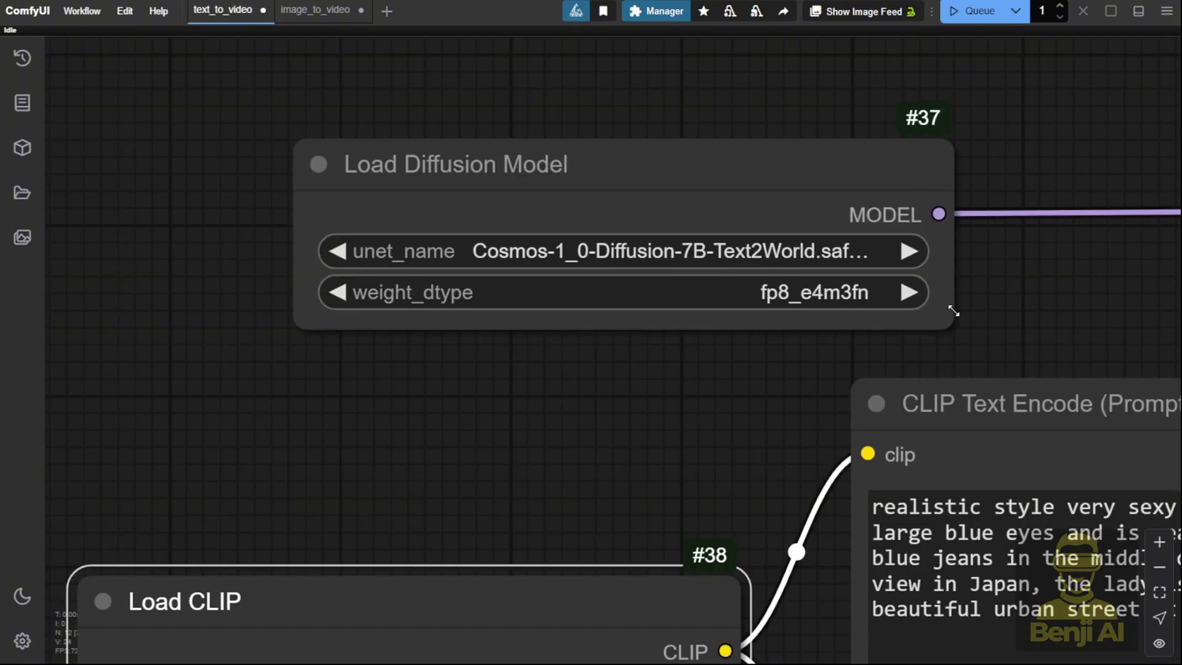
Step: Widen Load Diffusion Model to show its full name and move nodes #37, #61 and #75 left
drag(955, 308, 967, 308)
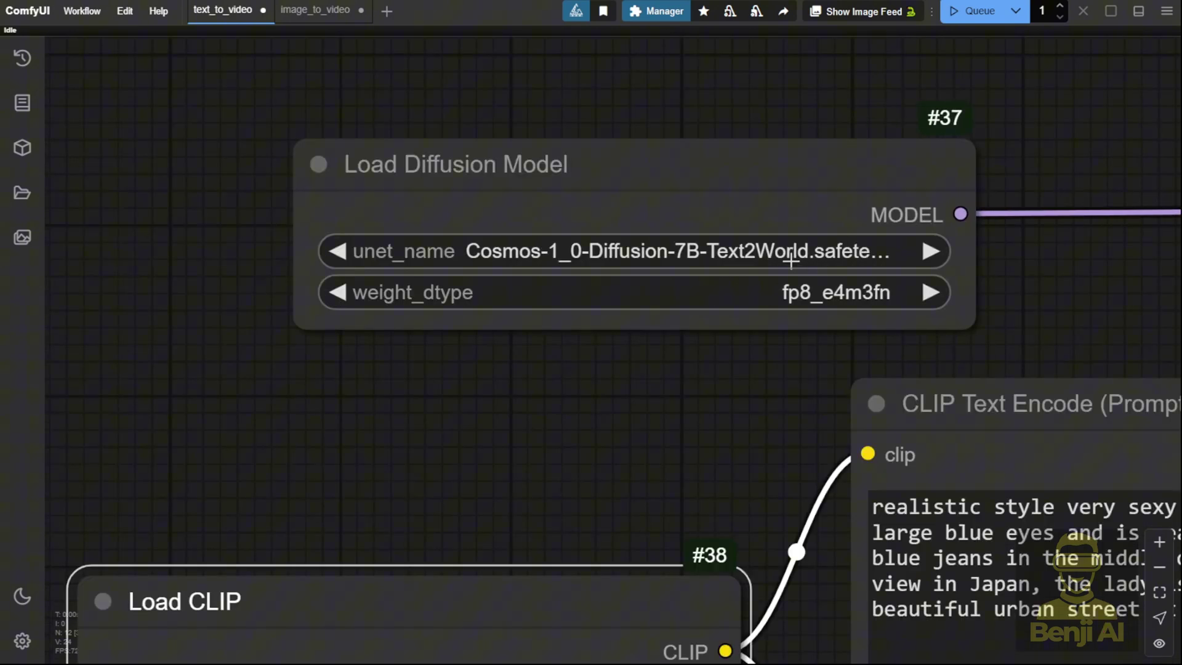
drag(769, 153, 581, 164)
scroll(701, 244, down, 6)
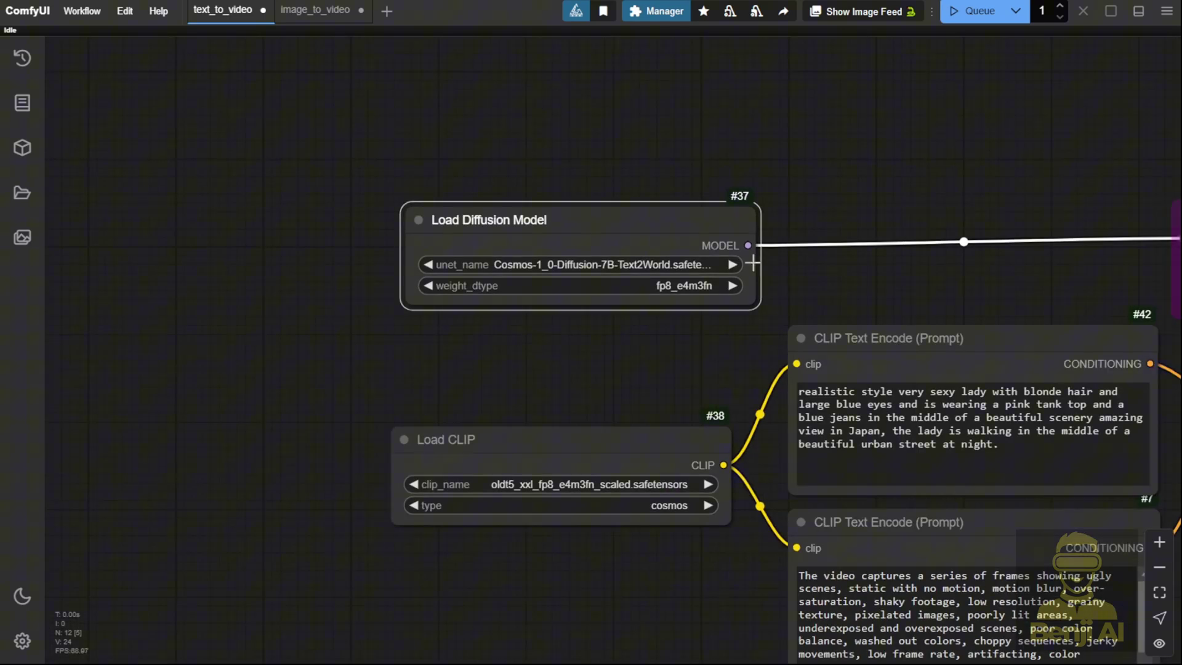
drag(773, 256, 237, 245)
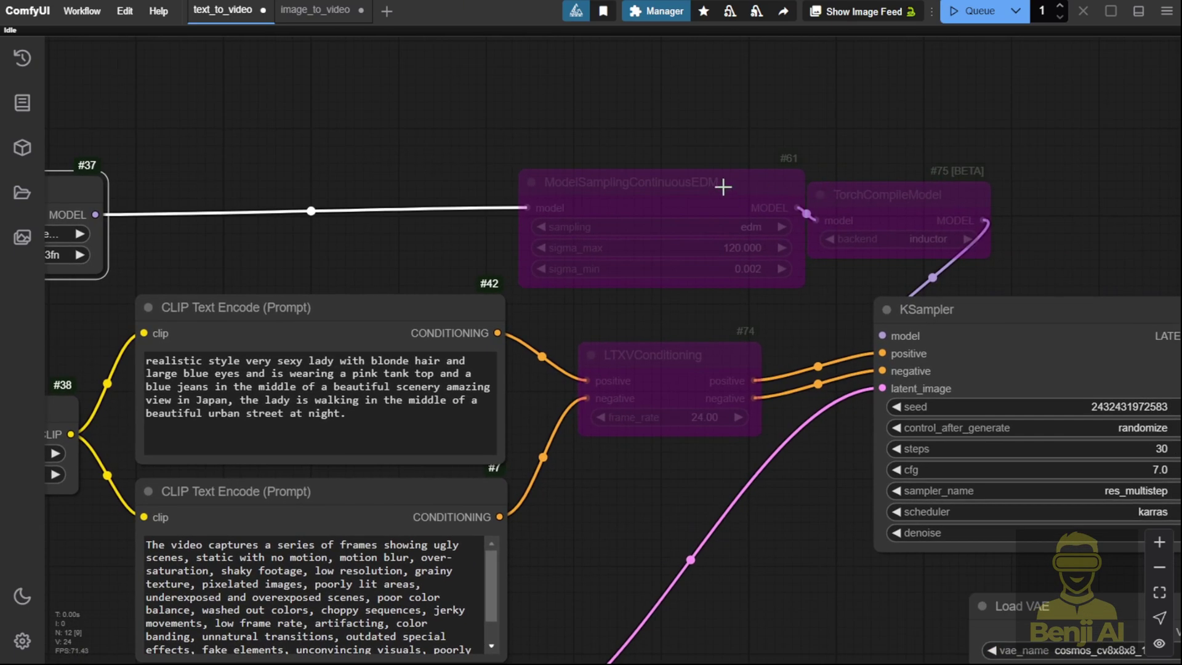
drag(721, 186, 603, 139)
drag(892, 203, 801, 162)
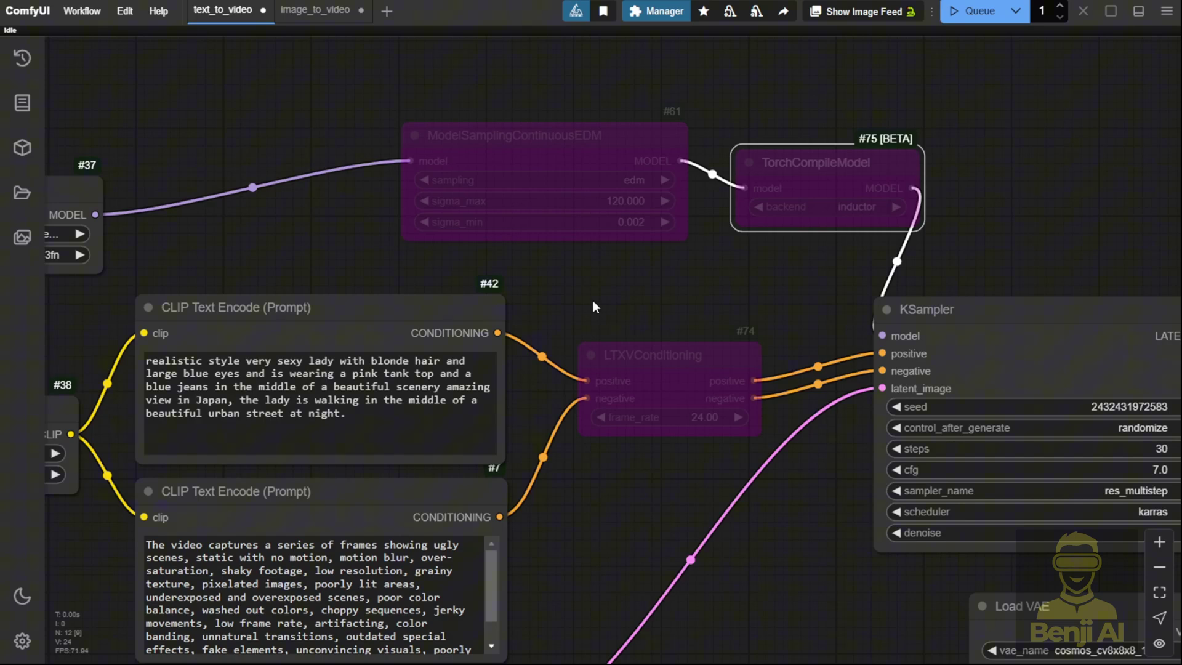
Step: Un-bypass TorchCompileModel, widen it, and keep its backend on inductor
scroll(608, 337, up, 5)
right_click(437, 146)
click(467, 399)
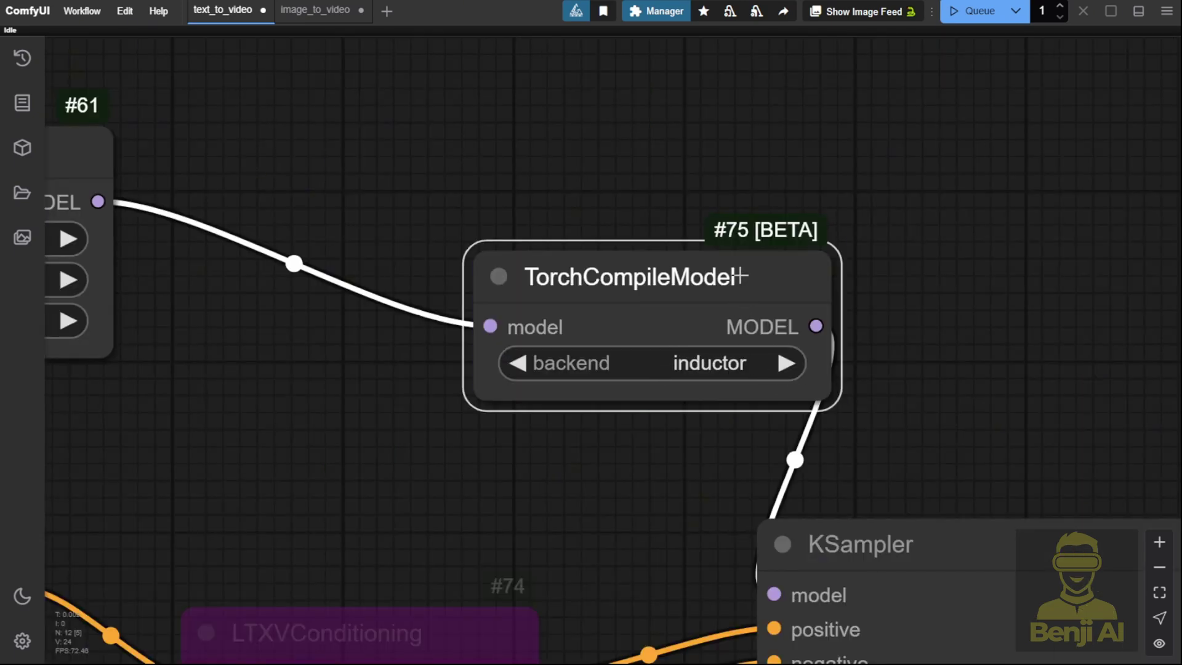
drag(735, 297, 670, 200)
drag(754, 296, 842, 303)
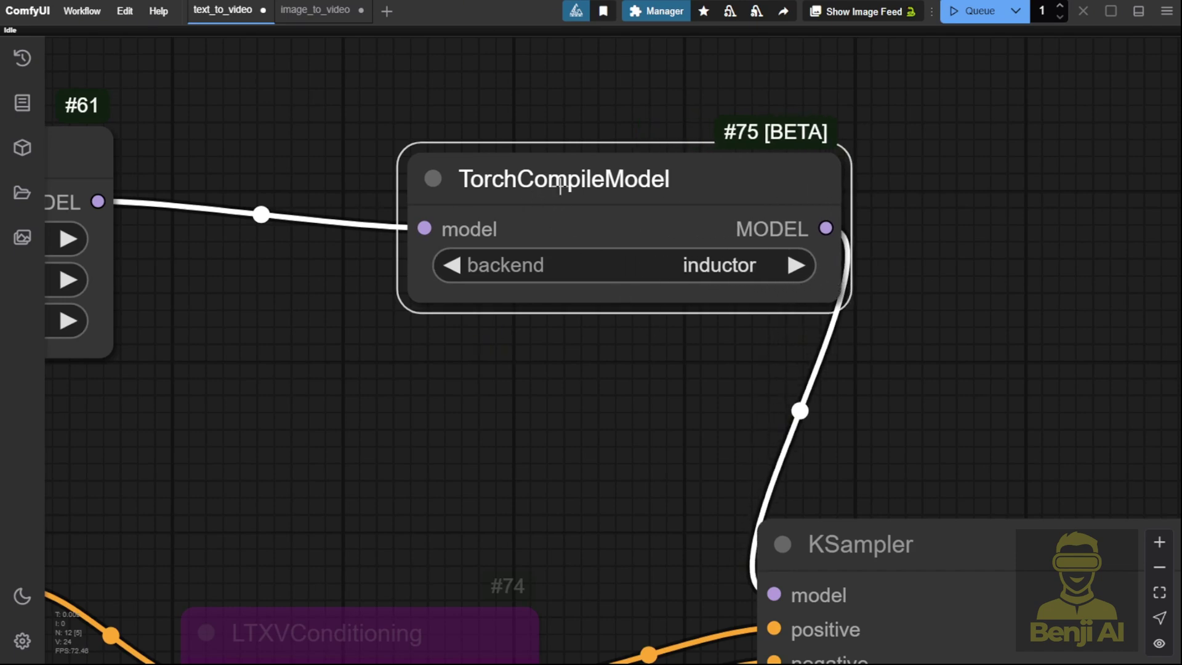
click(670, 247)
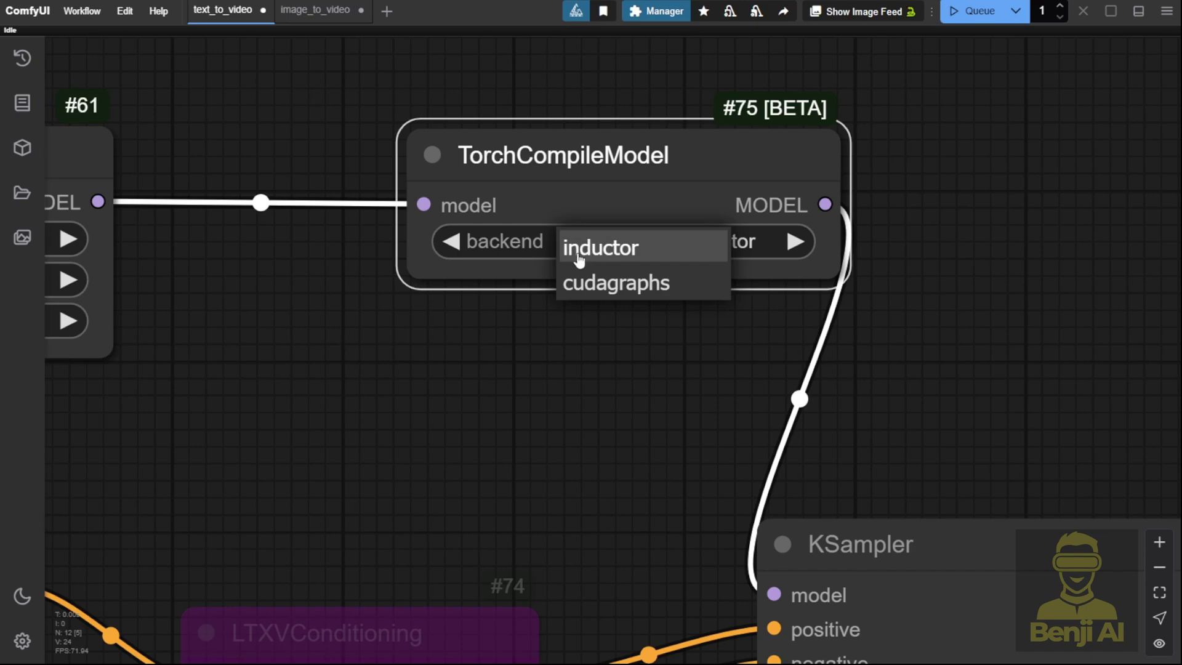
click(656, 253)
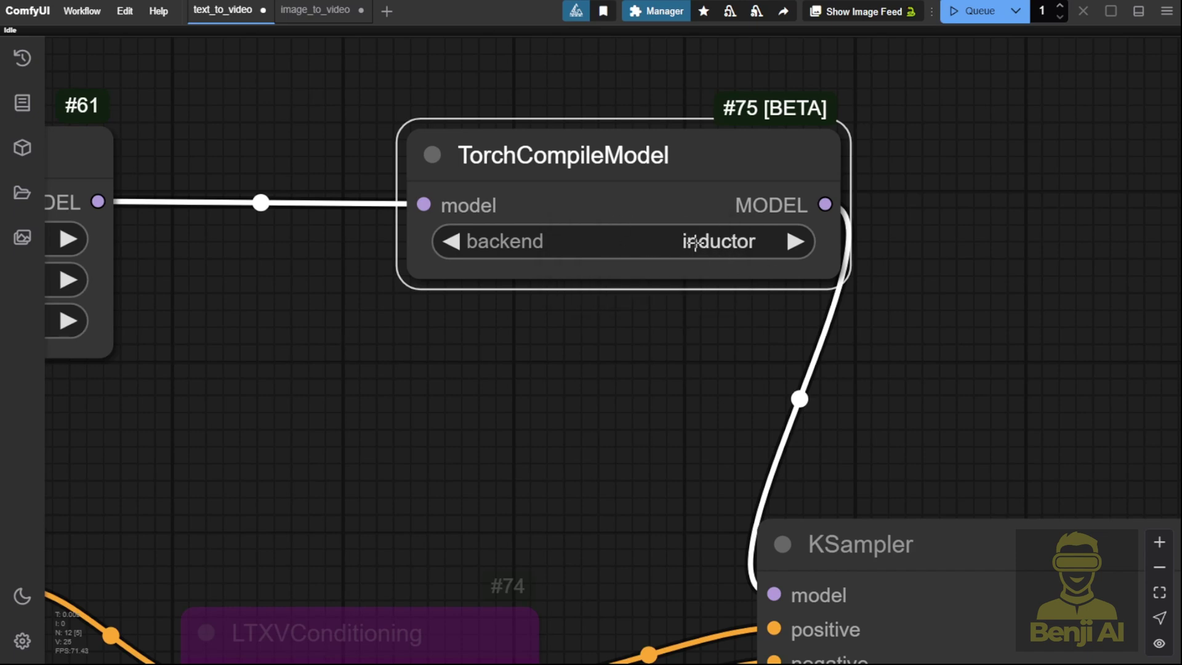
drag(622, 146, 546, 141)
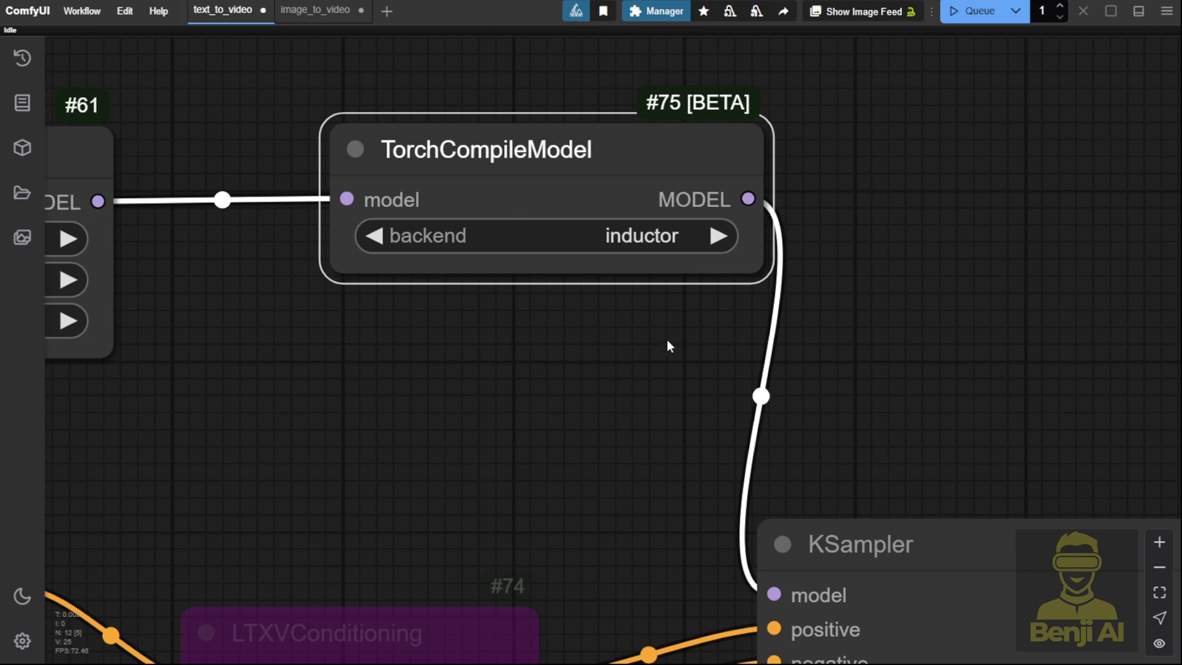
scroll(666, 339, down, 8)
drag(628, 454, 544, 197)
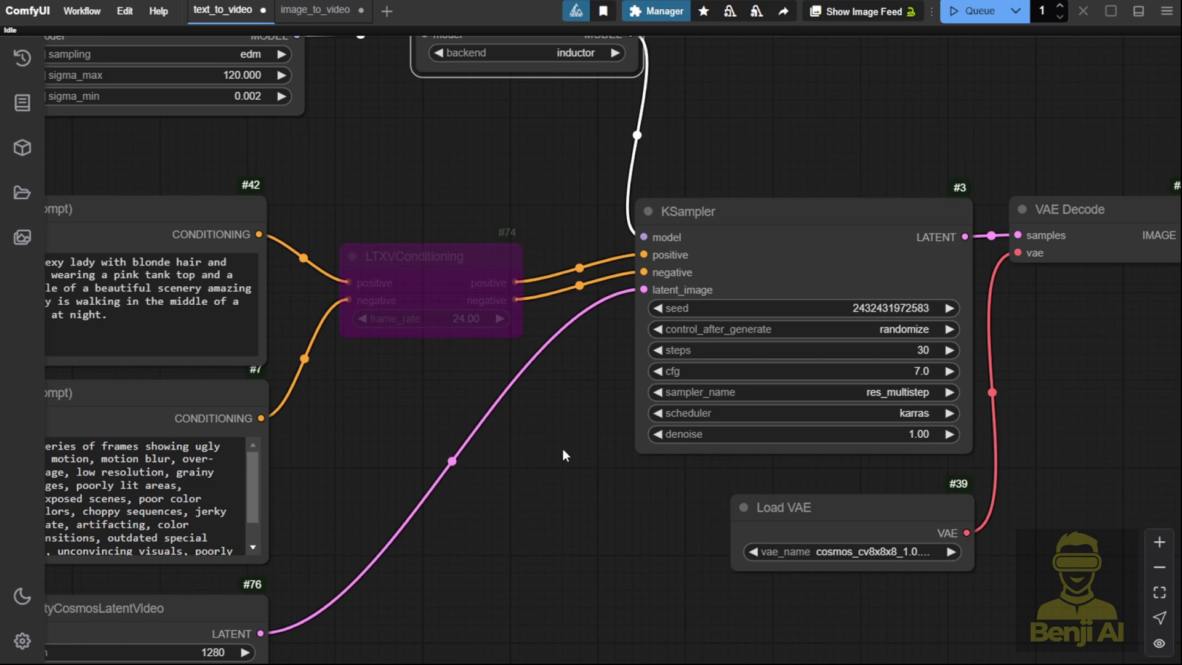
drag(640, 499, 476, 485)
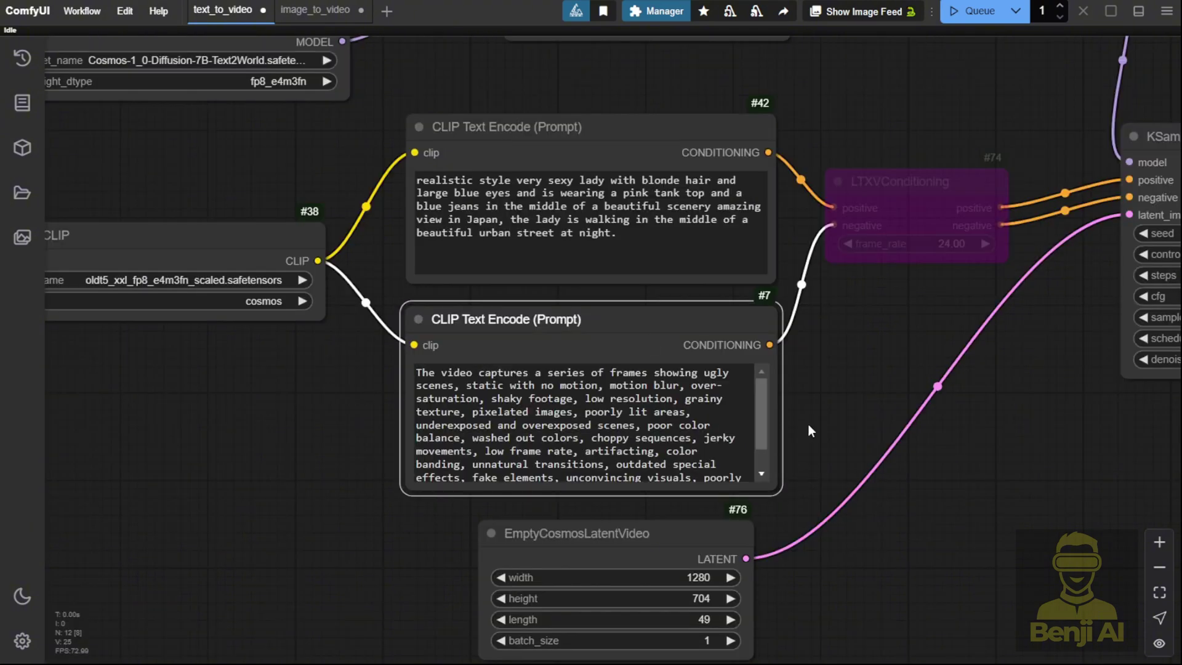
scroll(806, 434, up, 5)
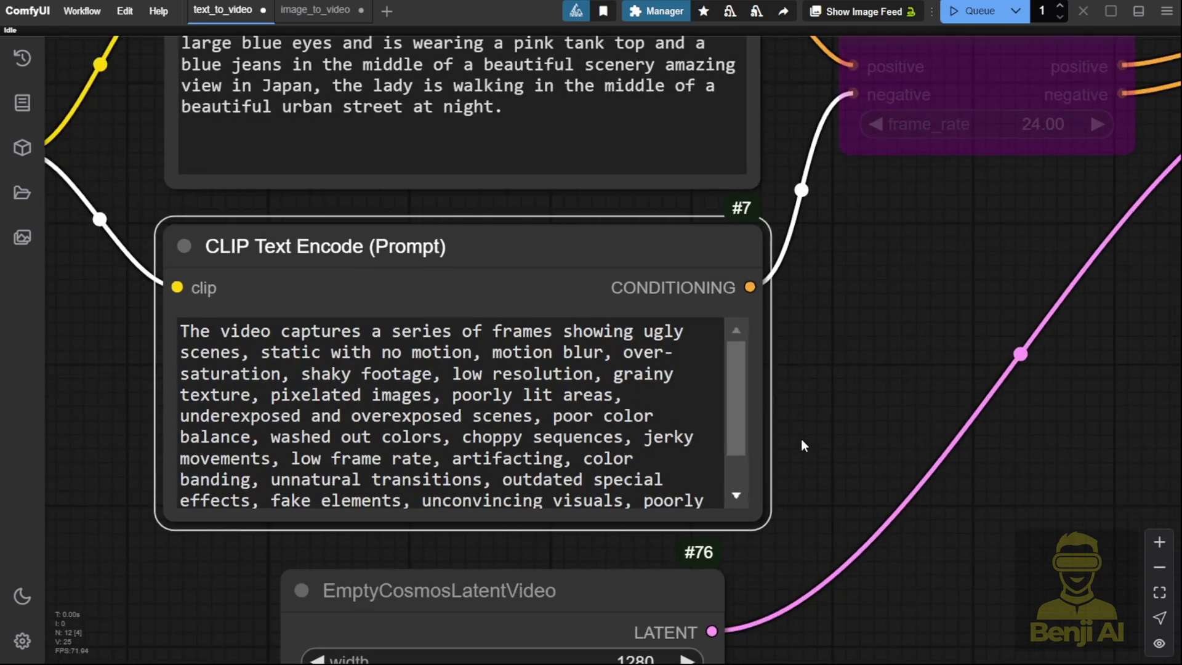
drag(815, 408, 757, 469)
scroll(757, 469, down, 3)
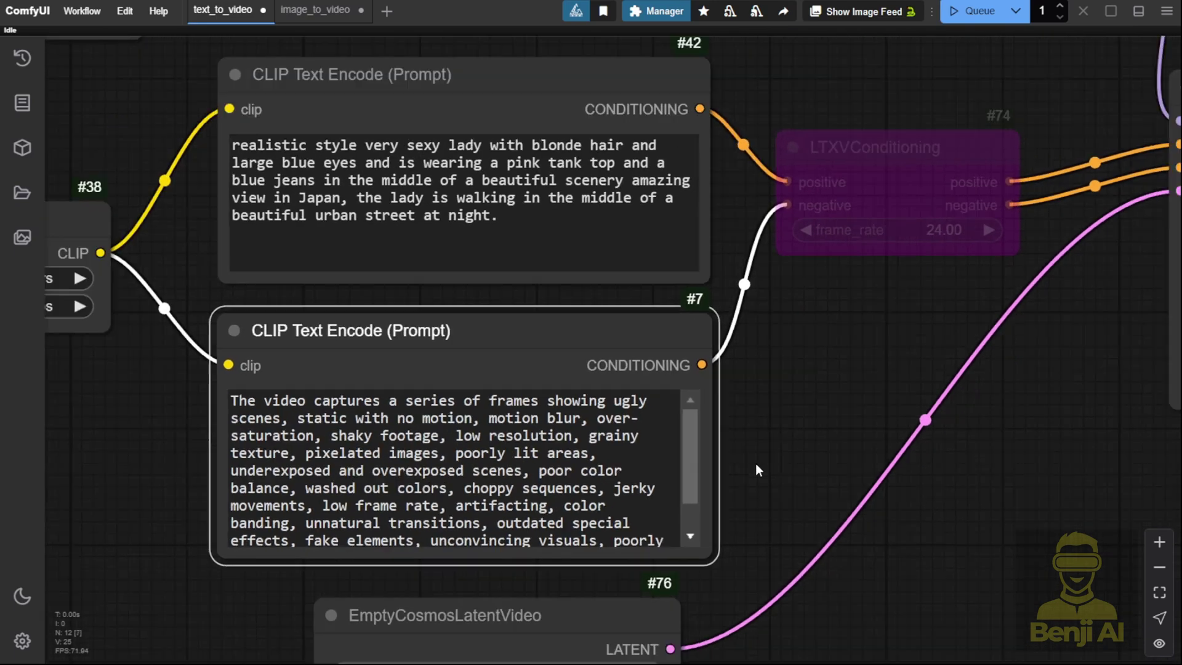
drag(667, 334, 674, 336)
scroll(781, 361, down, 3)
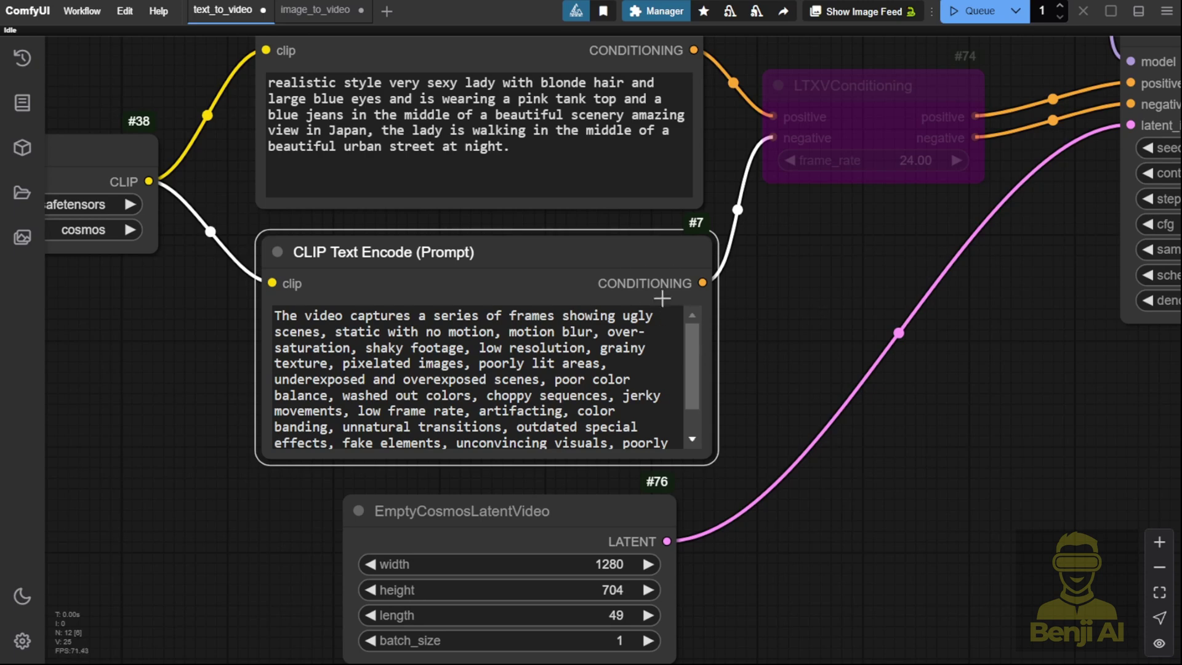
drag(695, 397, 686, 352)
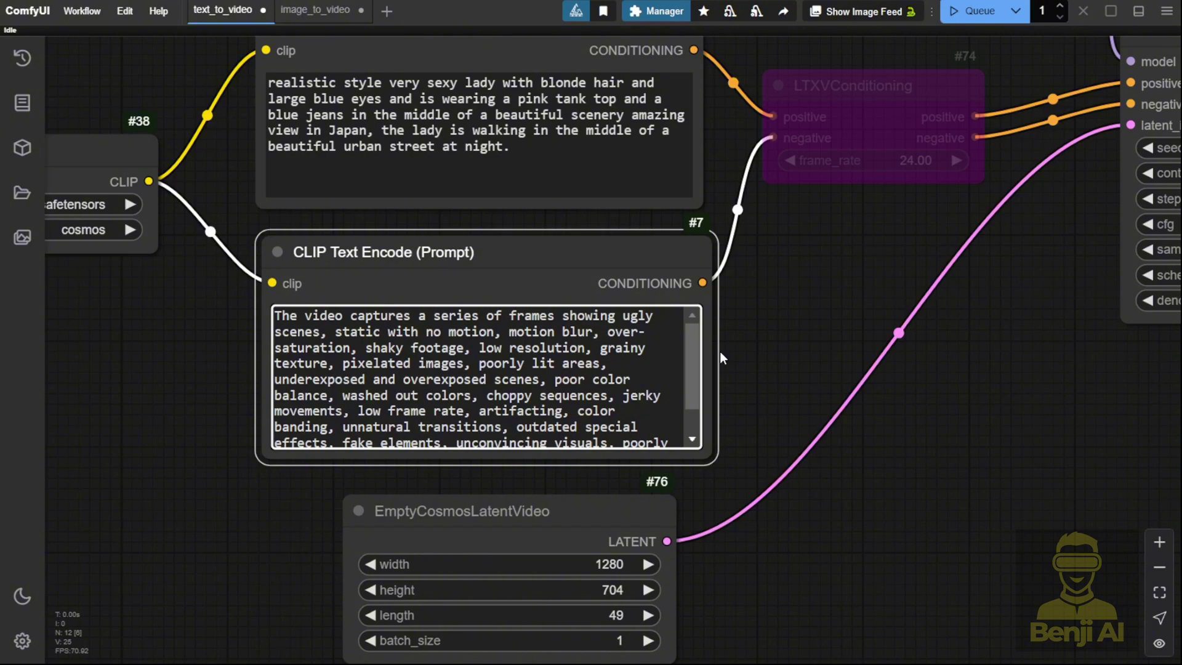
drag(721, 357, 404, 404)
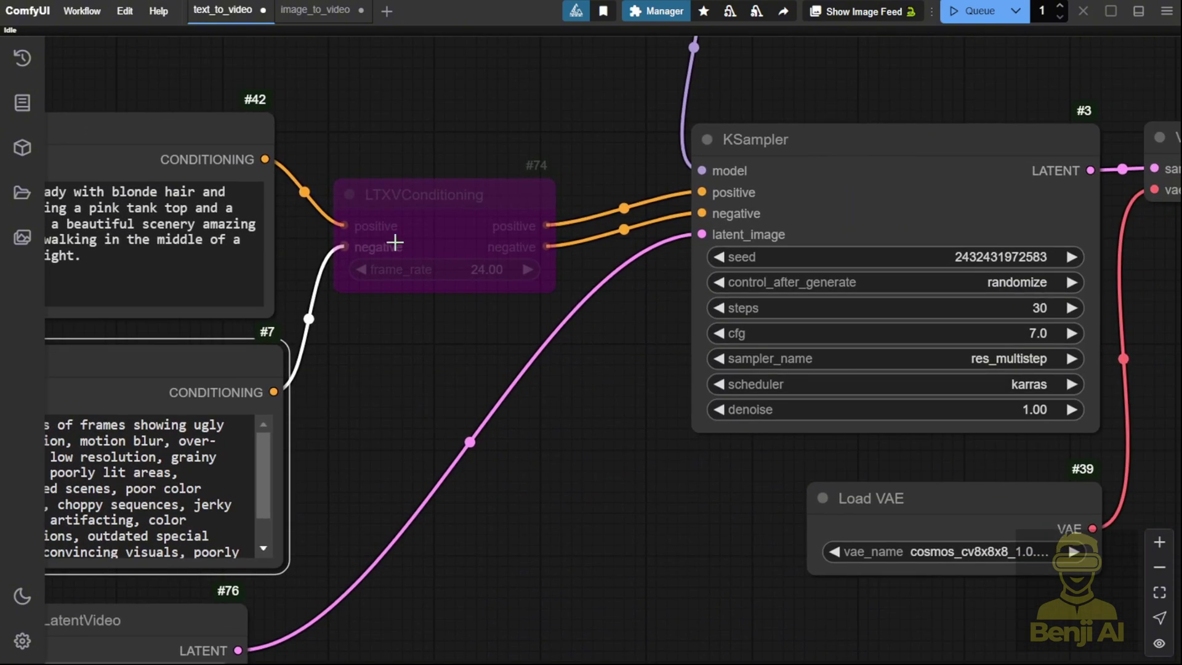
scroll(394, 240, up, 2)
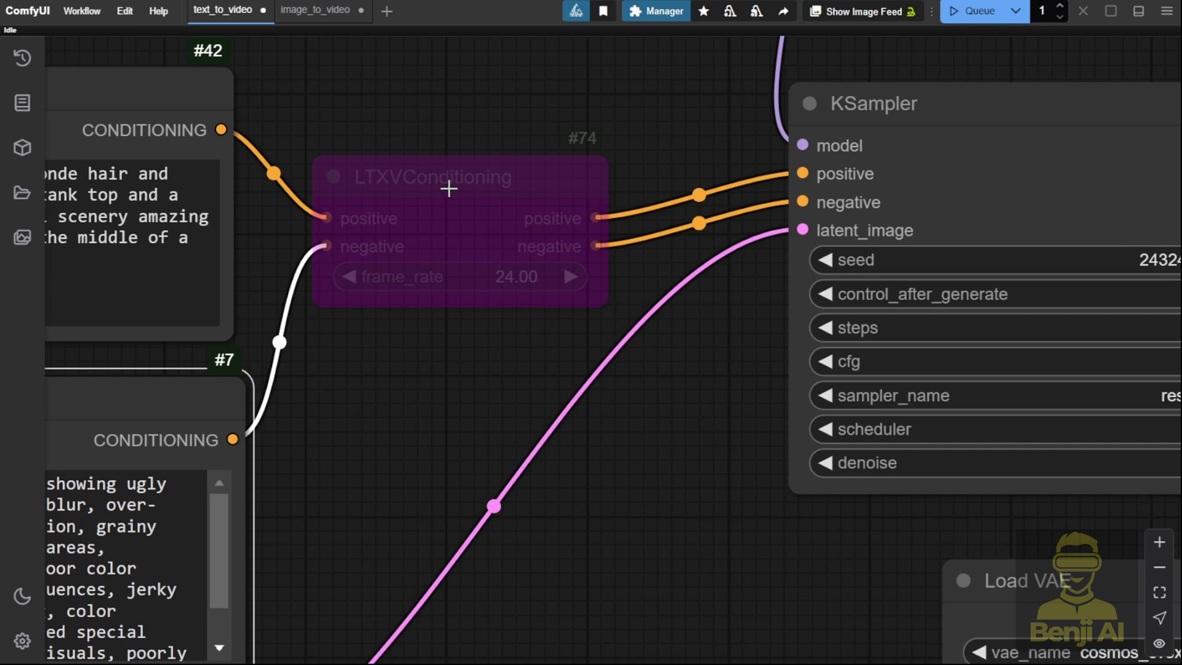
drag(450, 188, 476, 184)
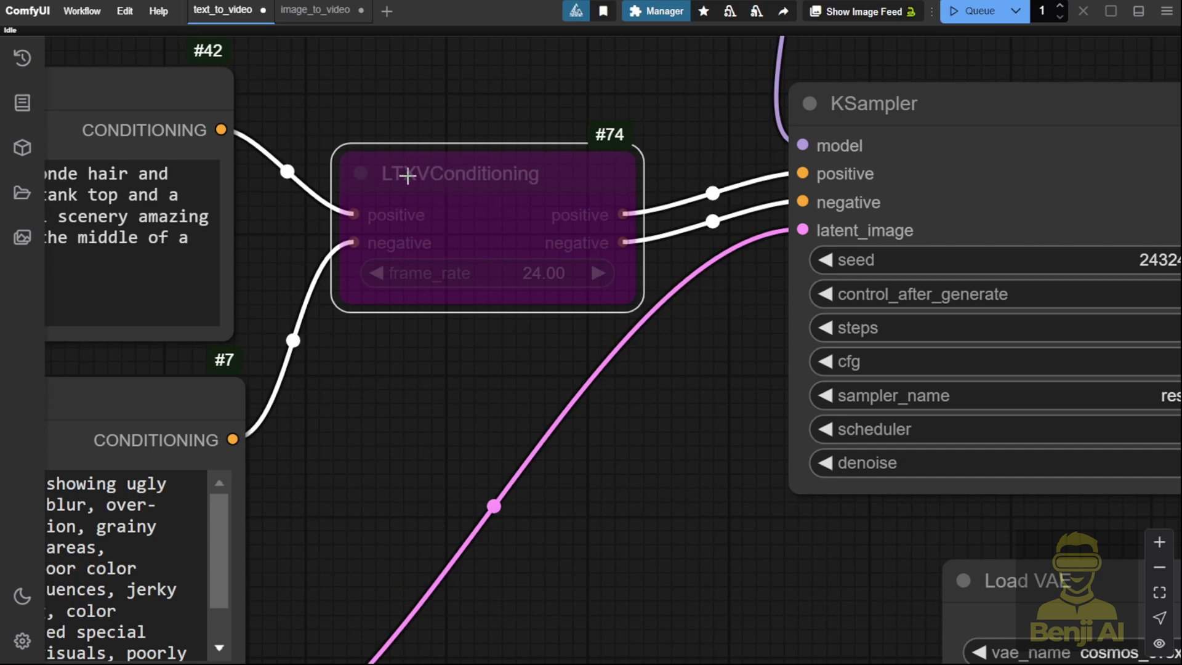
right_click(462, 192)
click(529, 438)
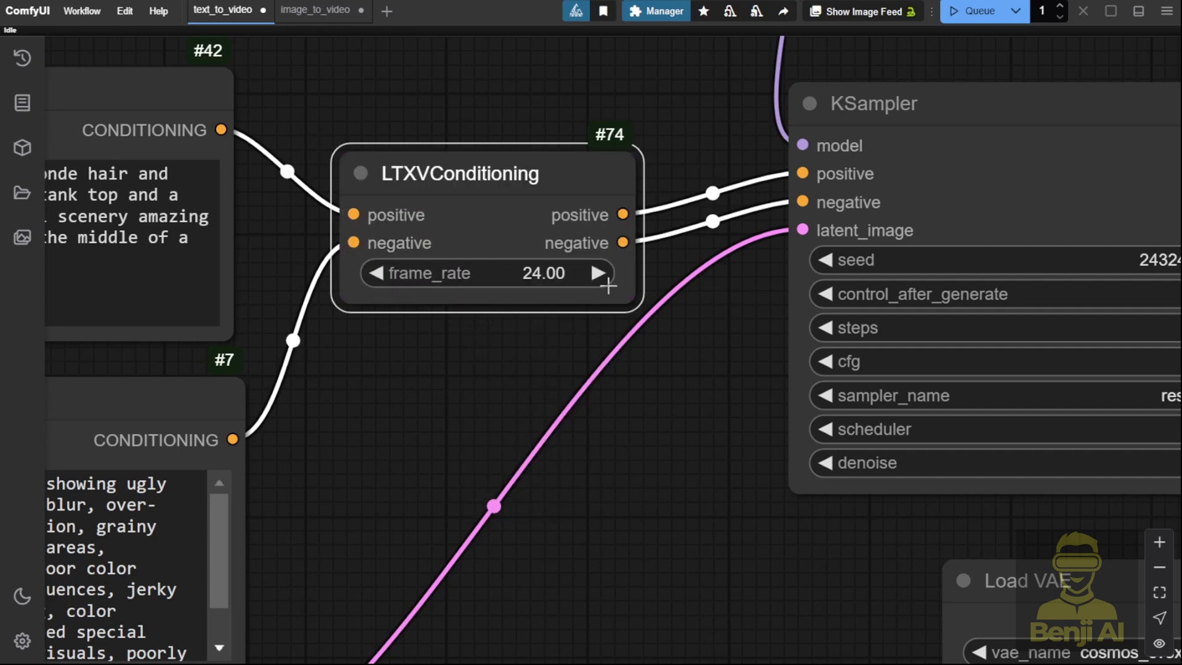
key(ctrl+b)
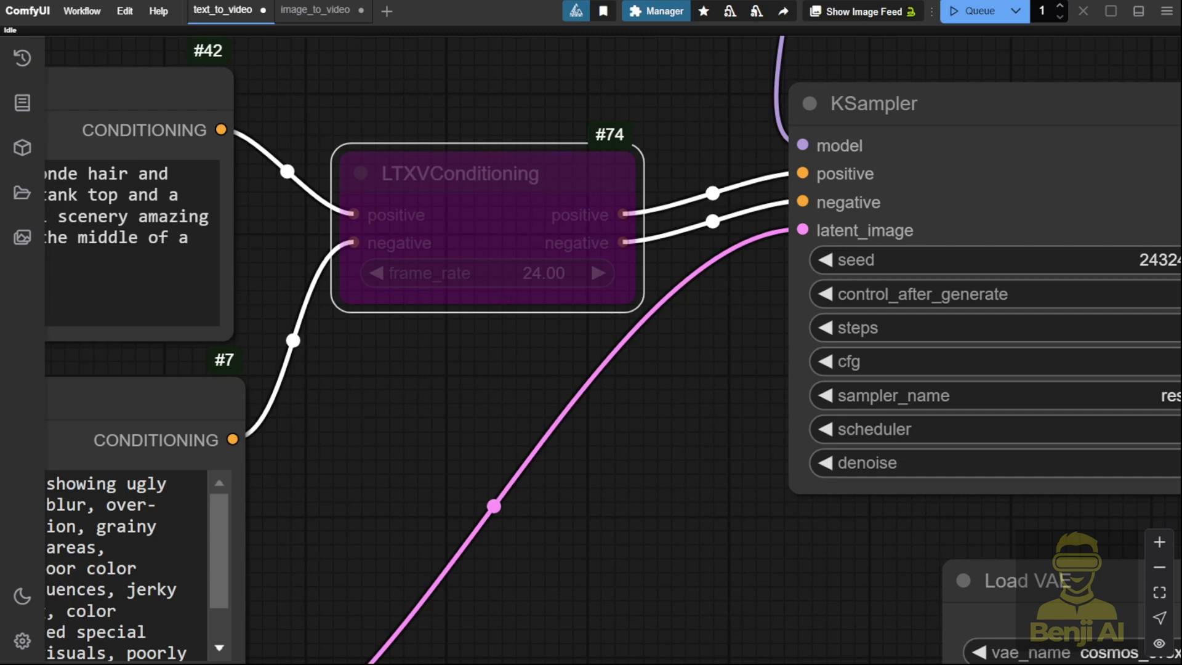
scroll(773, 427, down, 3)
scroll(773, 428, up, 1)
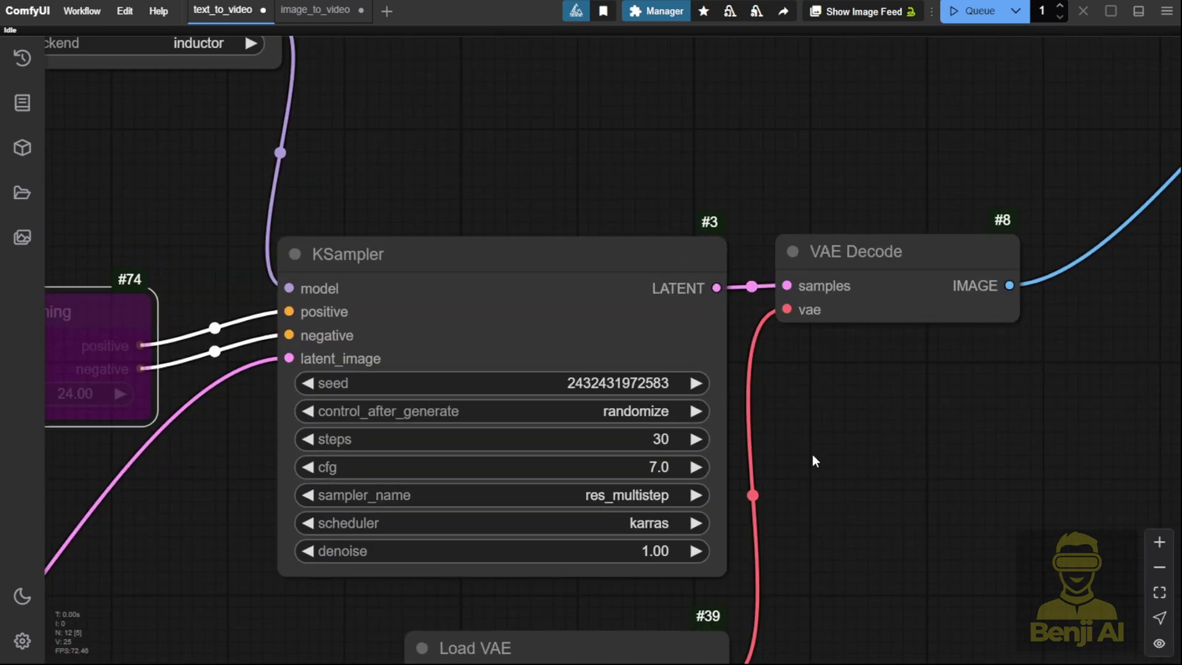
drag(820, 461, 836, 264)
scroll(736, 300, up, 3)
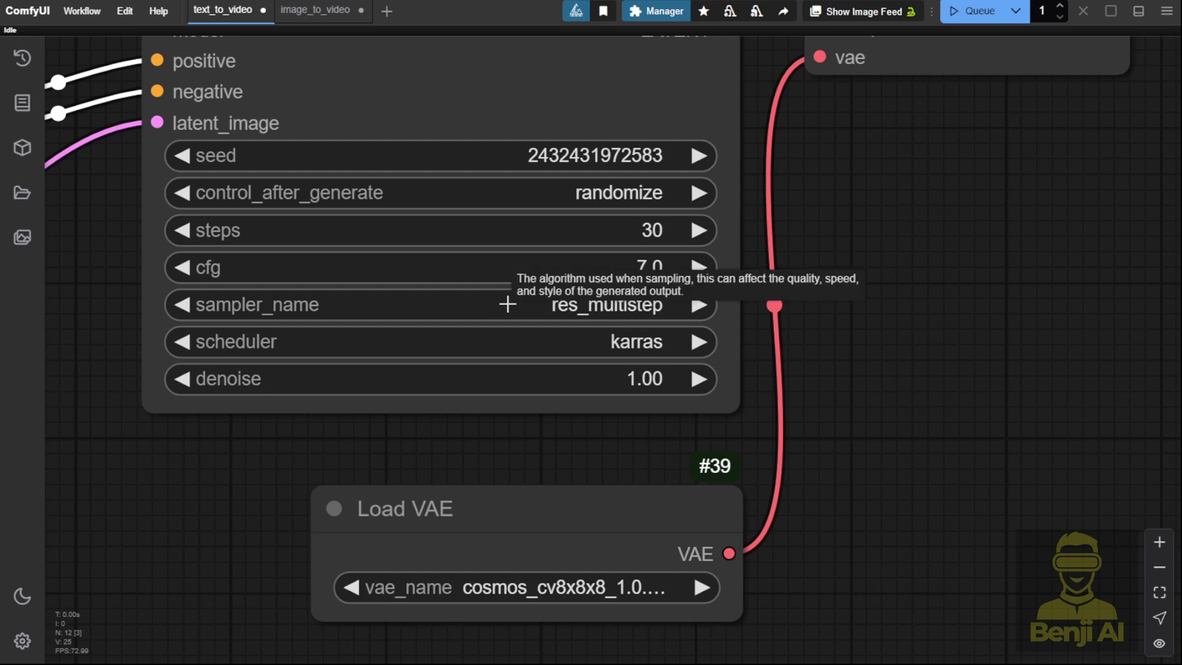
click(465, 314)
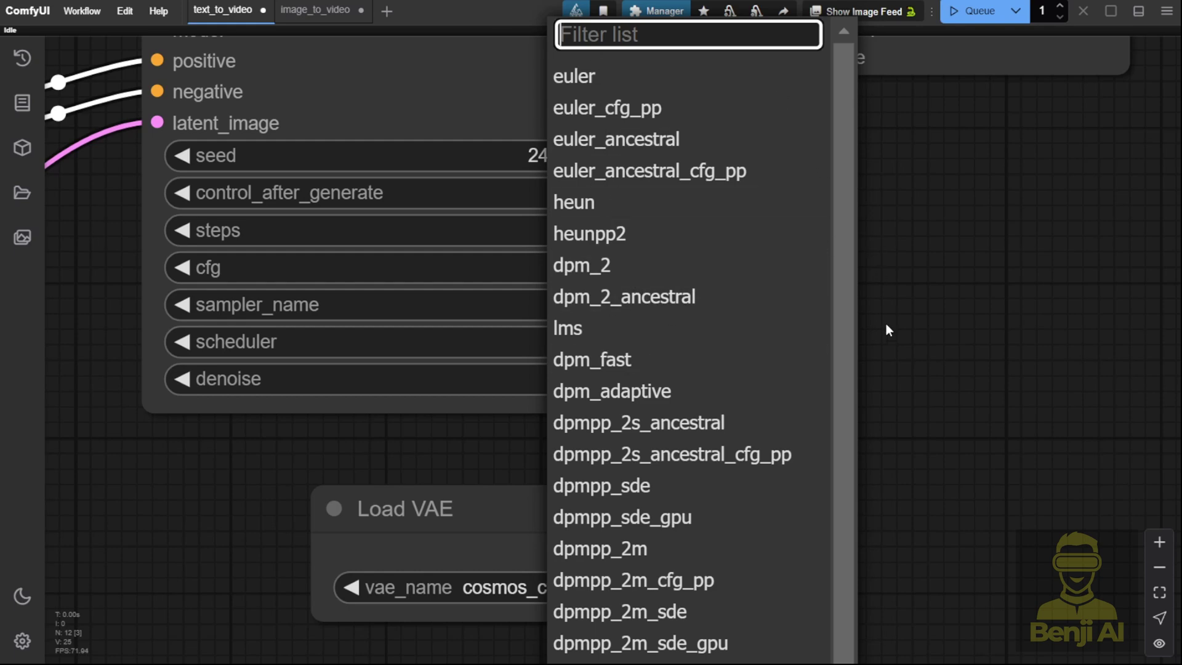
key(Escape)
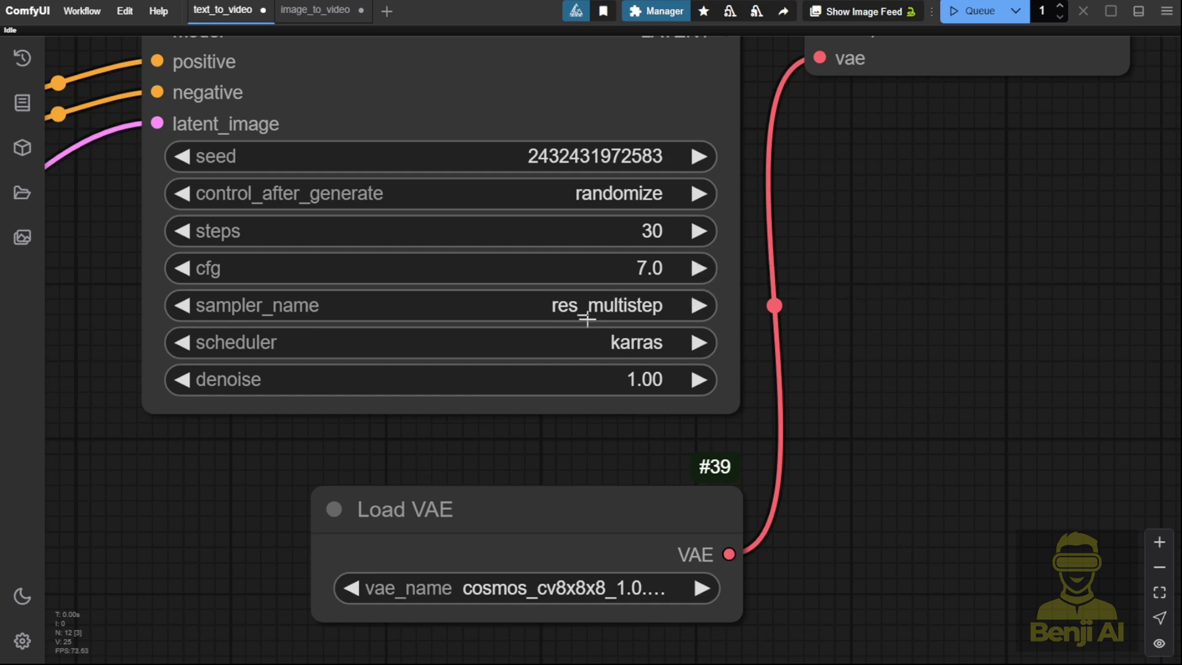
click(575, 340)
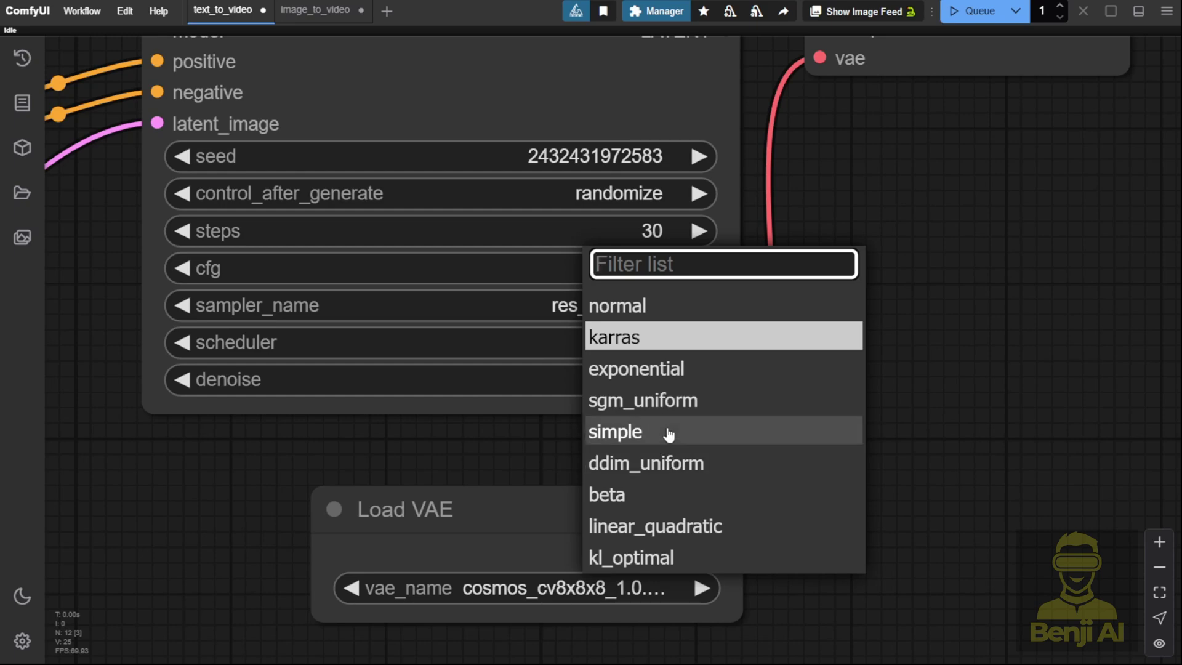
click(561, 469)
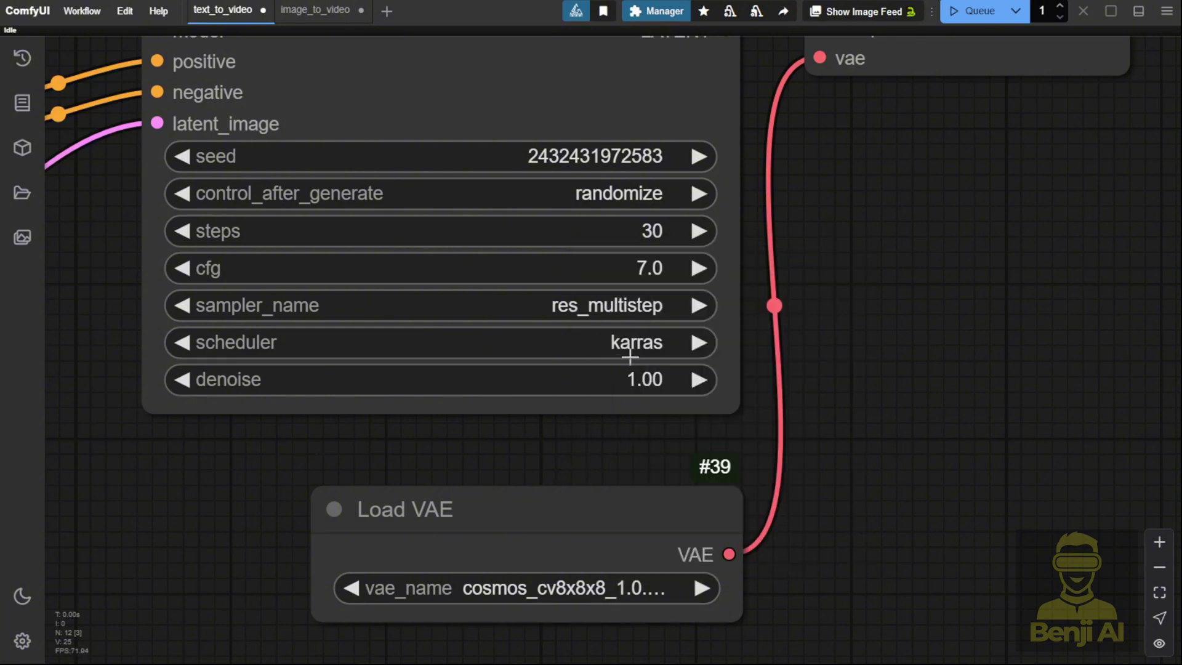
scroll(208, 431, down, 3)
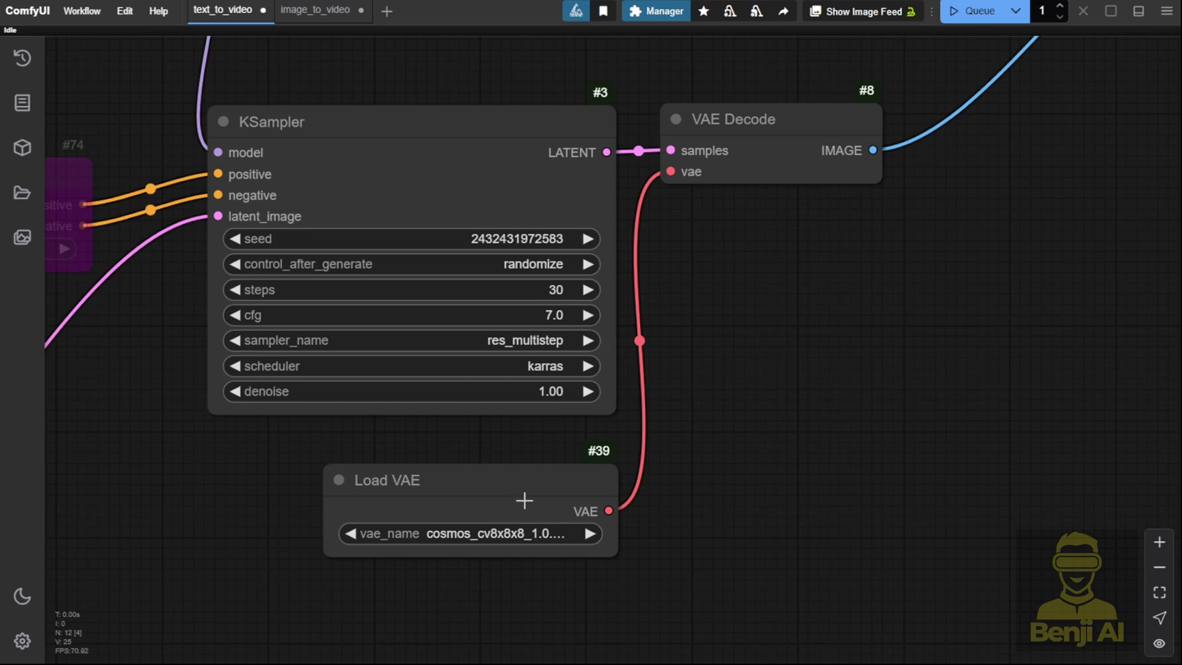
Step: Move the Video Combine node closer to VAE Decode
scroll(822, 393, down, 3)
drag(826, 391, 501, 470)
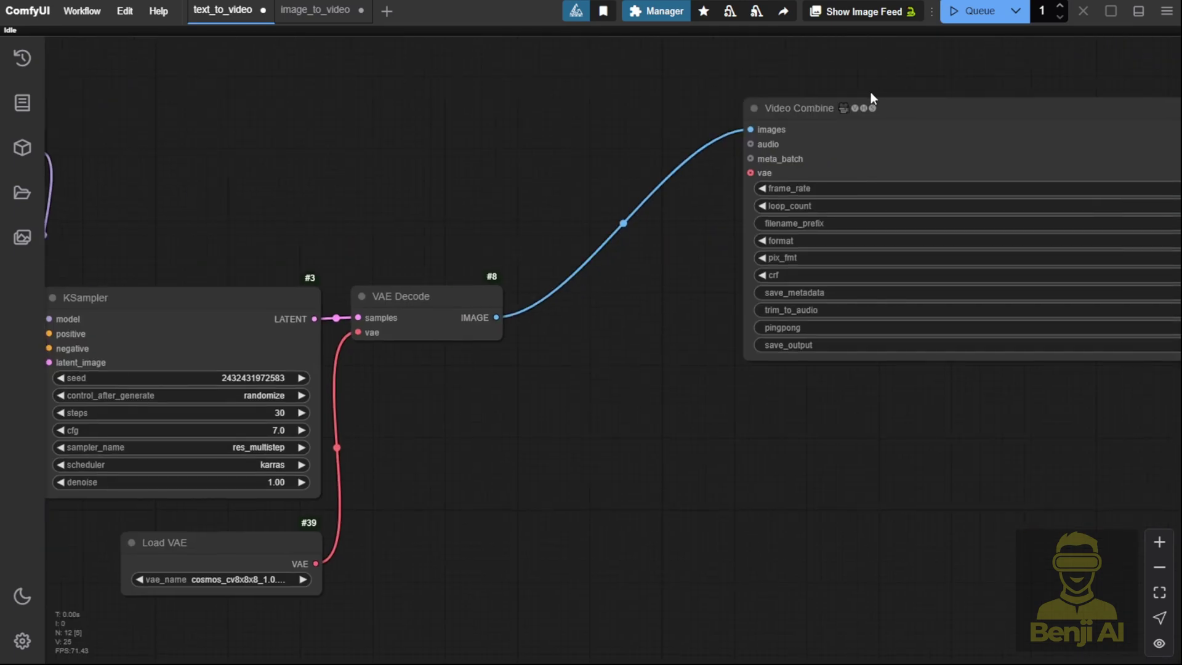
drag(470, 326, 743, 272)
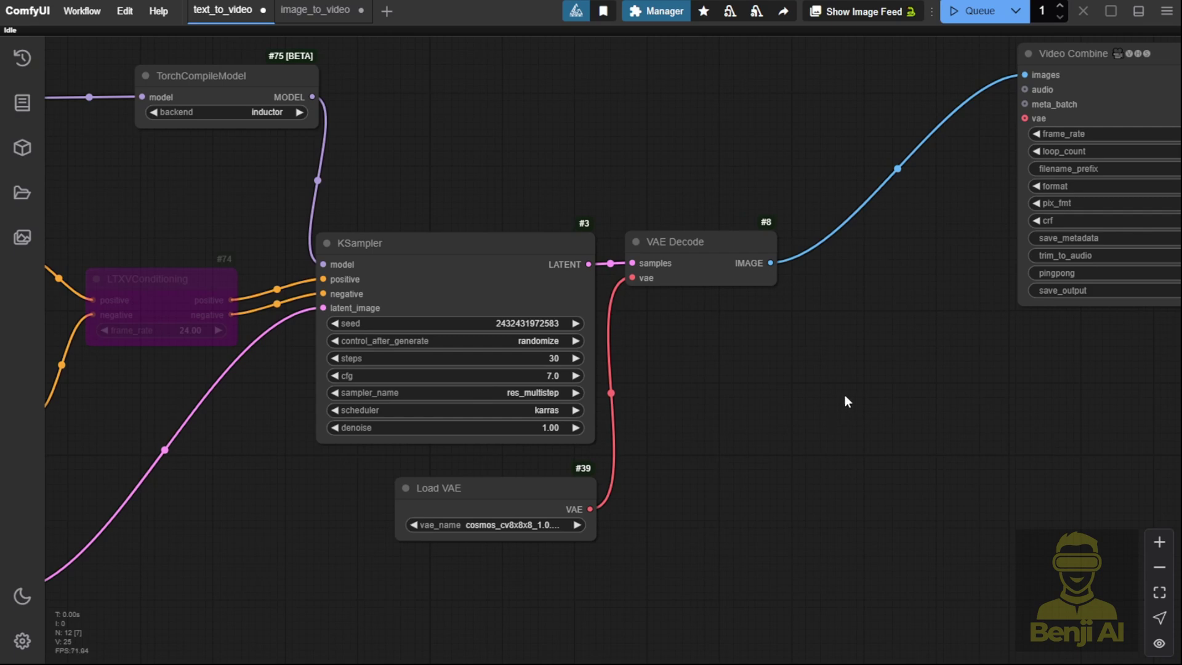
drag(963, 306, 651, 352)
drag(832, 101, 668, 256)
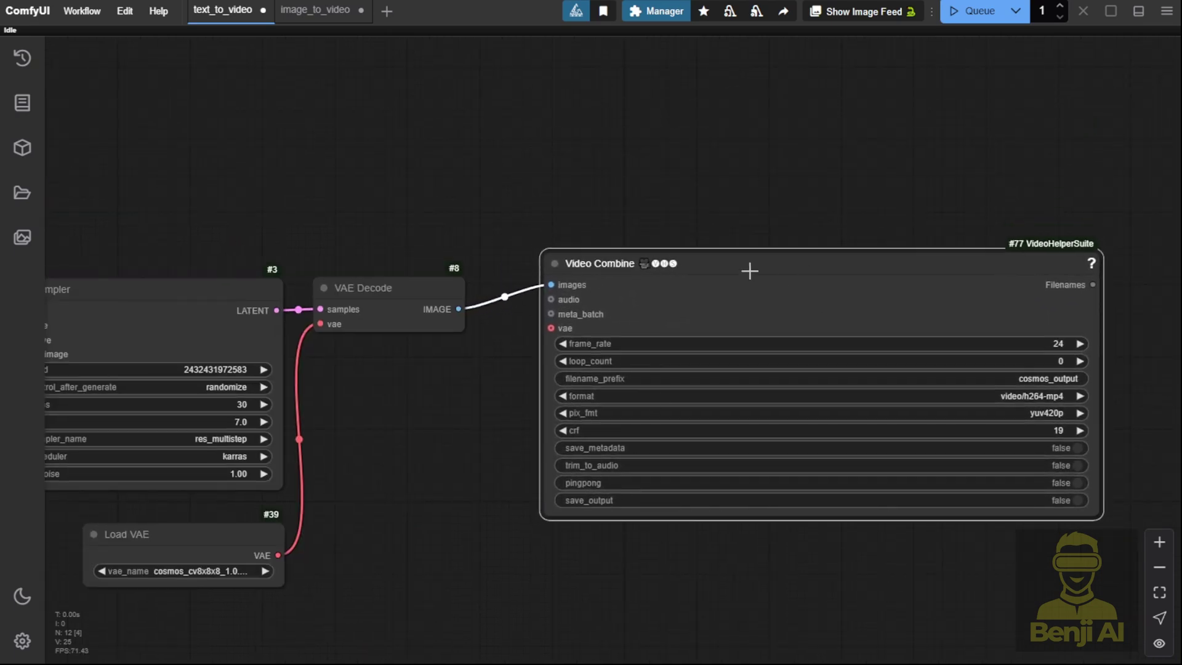
drag(482, 342, 233, 223)
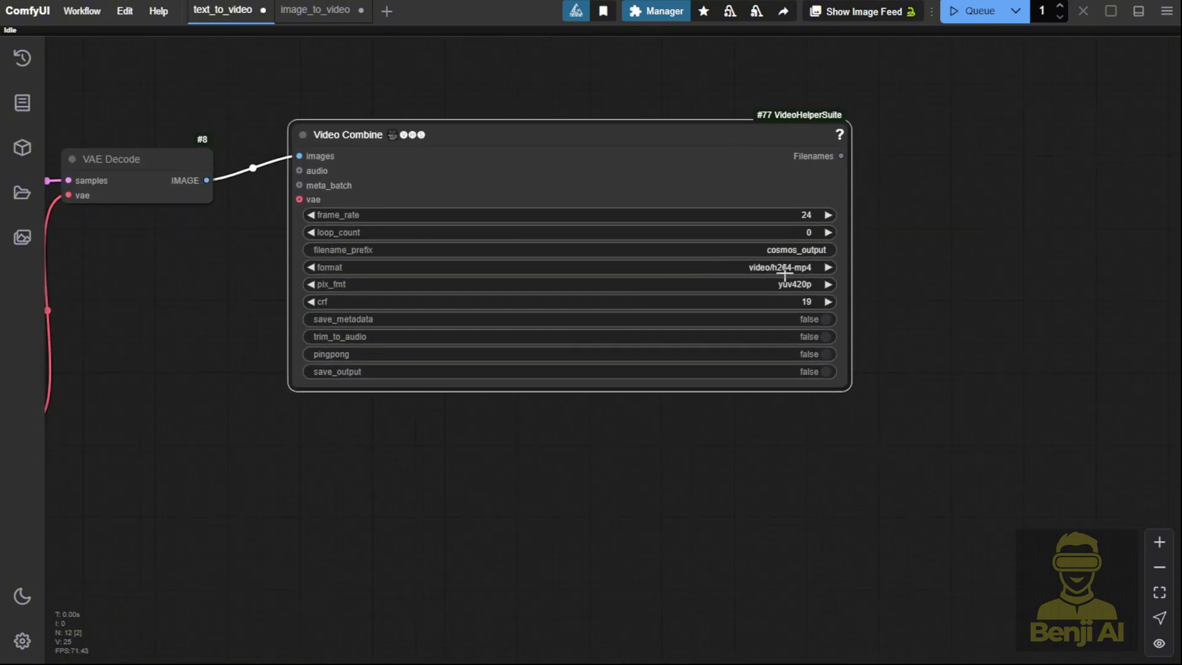
Step: Arrange KSampler, Load VAE, VAE Decode and Video Combine into a compact row
scroll(784, 270, up, 3)
scroll(840, 344, down, 4)
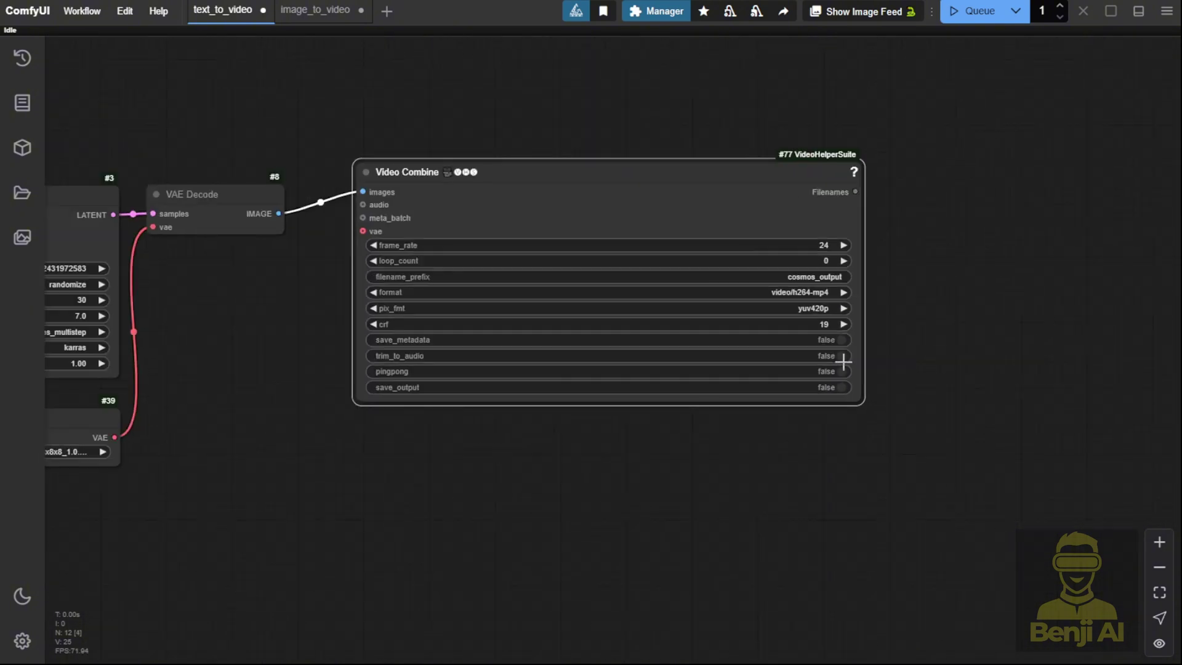
scroll(843, 362, down, 2)
drag(678, 470, 806, 386)
drag(317, 403, 726, 397)
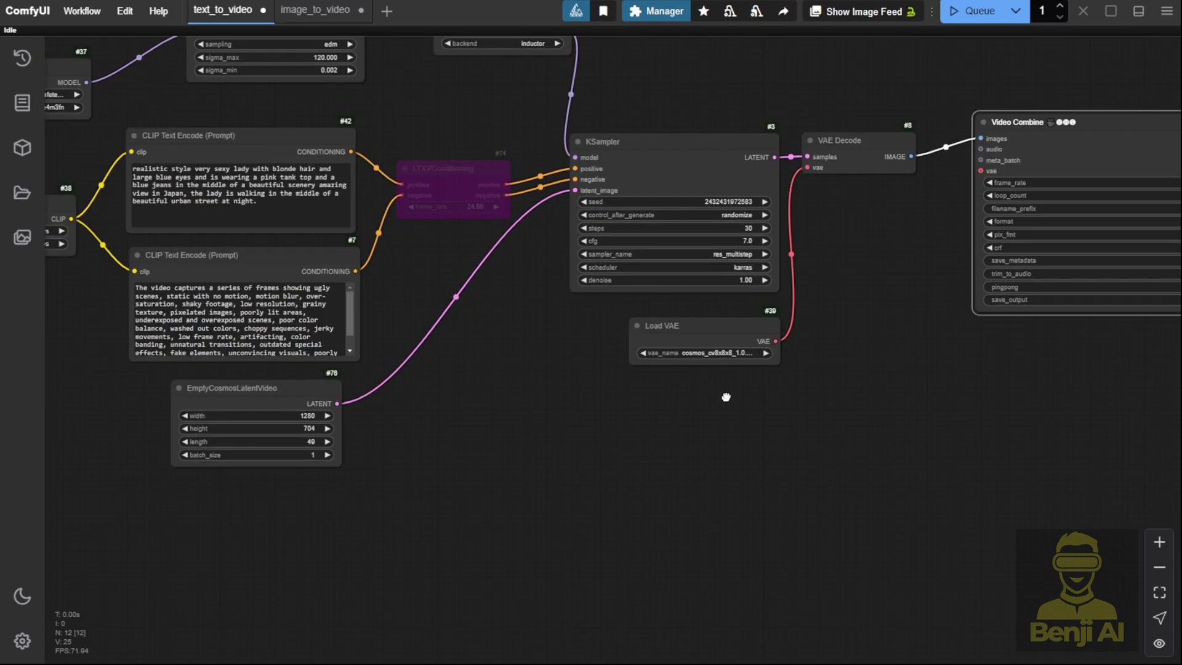
drag(497, 429, 742, 452)
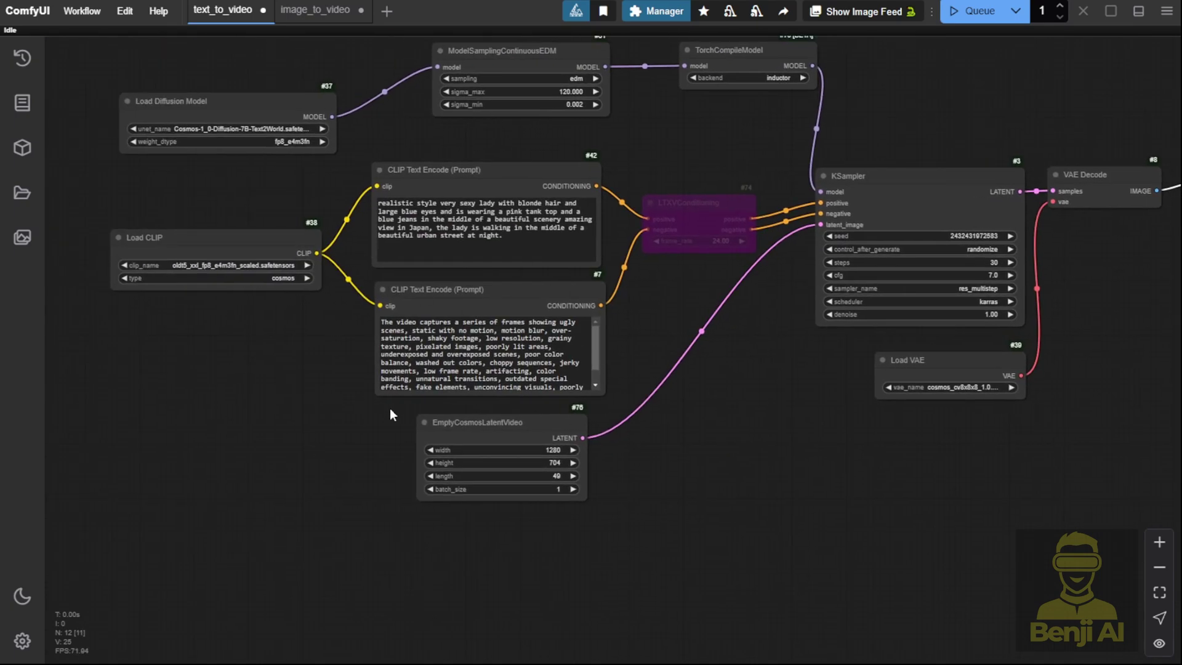
scroll(724, 364, down, 4)
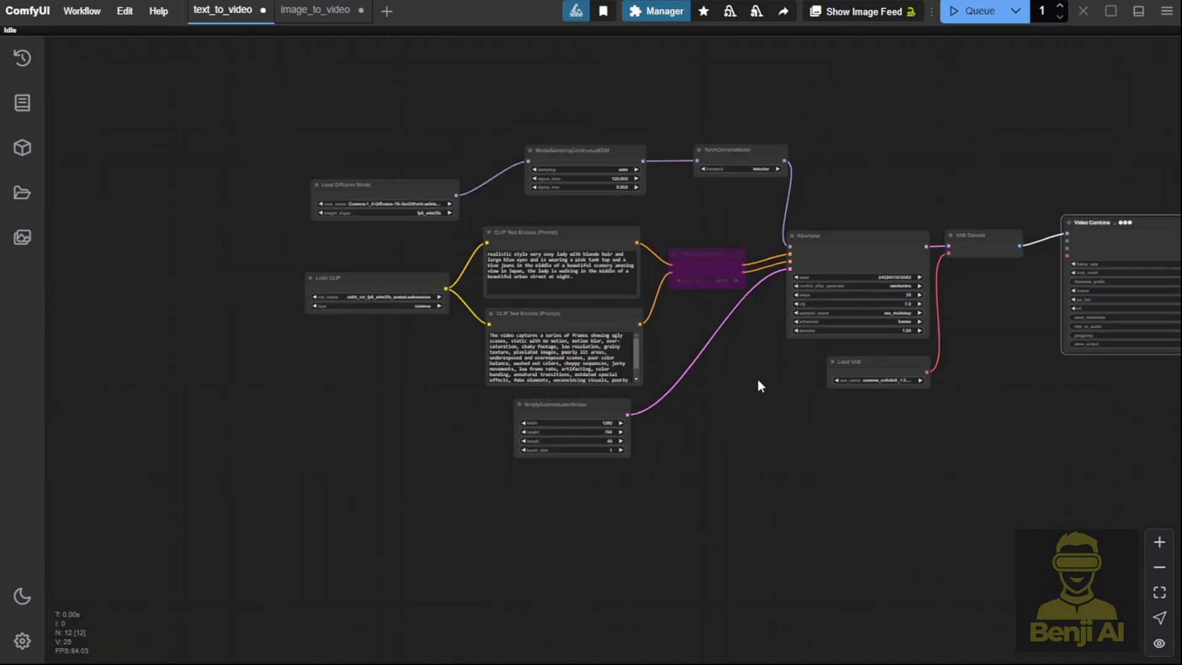
drag(756, 380, 568, 370)
scroll(564, 374, up, 2)
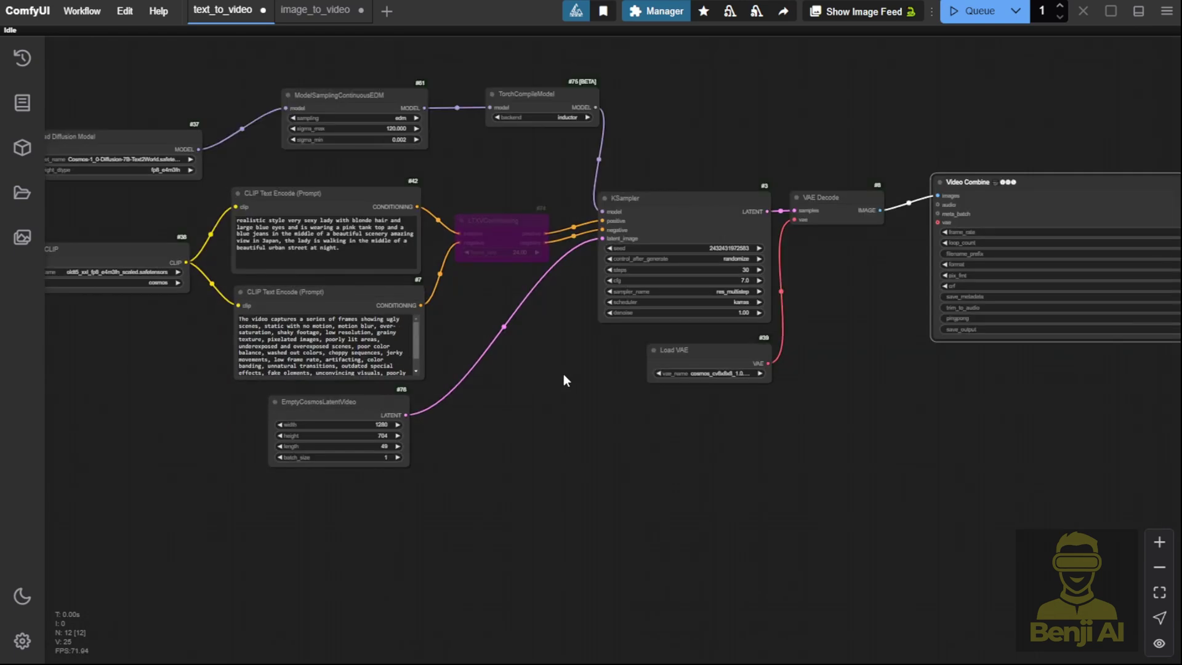
scroll(563, 374, down, 1)
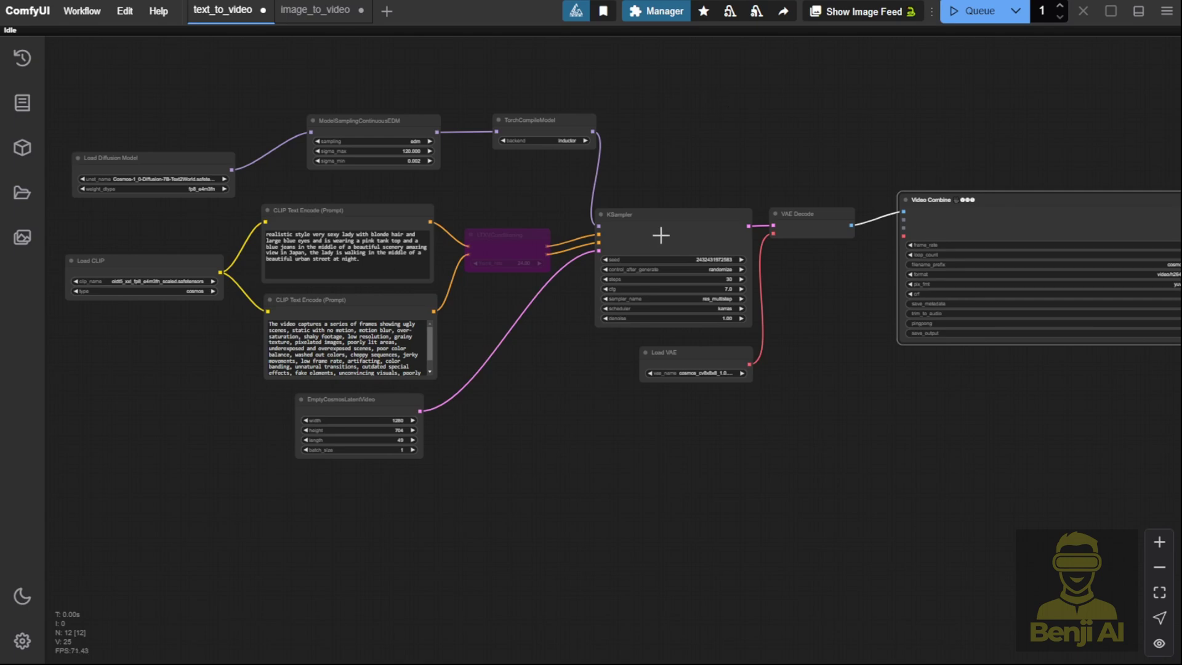
drag(667, 229, 637, 219)
drag(699, 358, 663, 364)
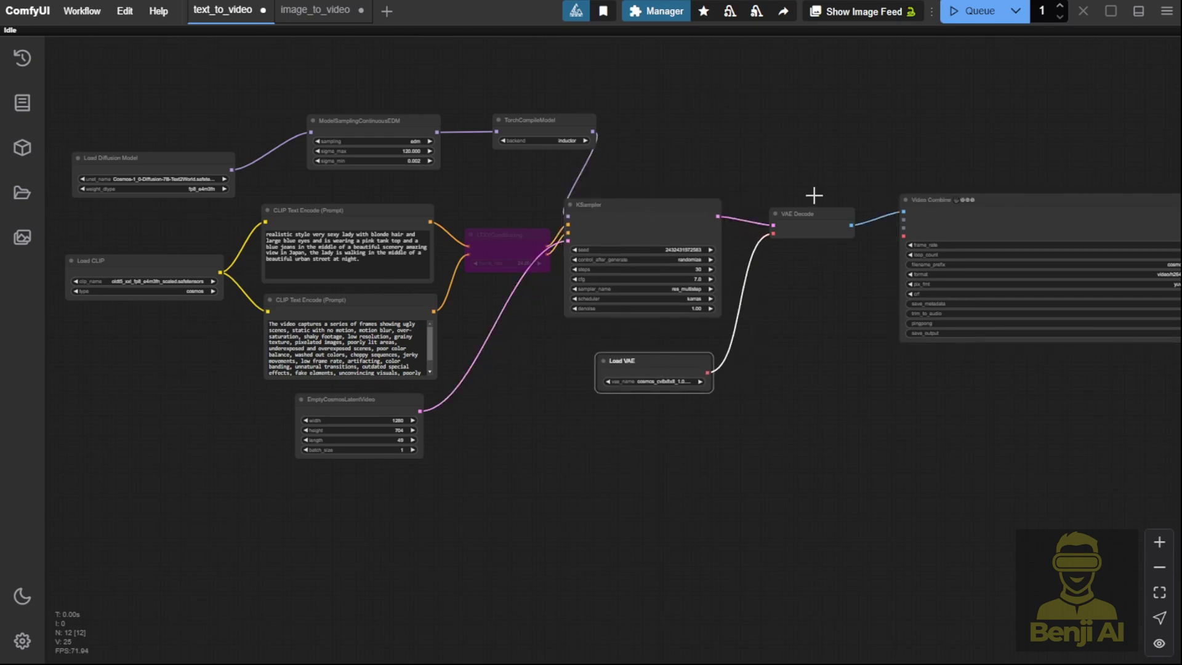
drag(788, 214, 751, 203)
drag(932, 207, 879, 198)
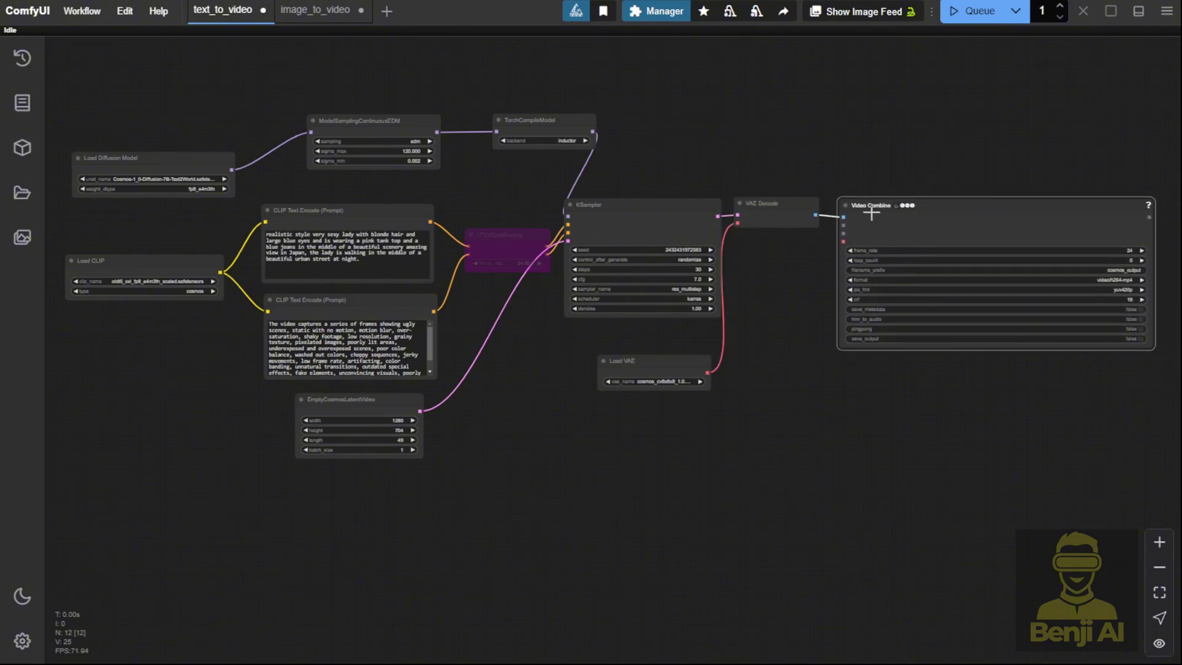
scroll(445, 394, up, 3)
click(315, 10)
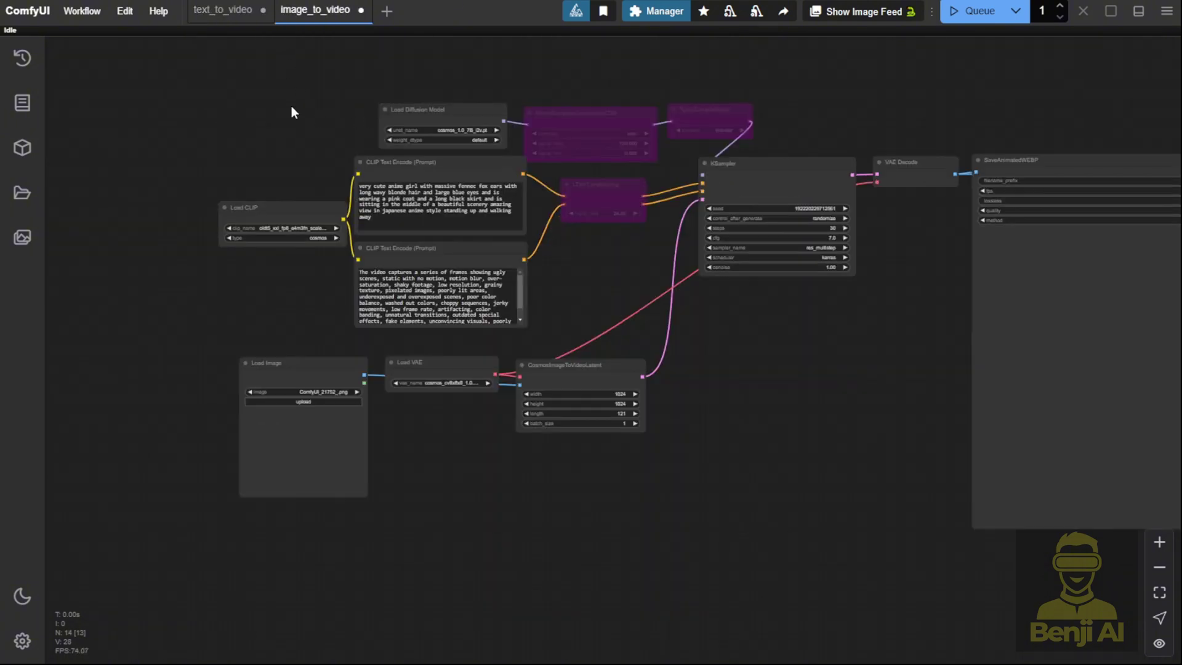
scroll(293, 154, up, 3)
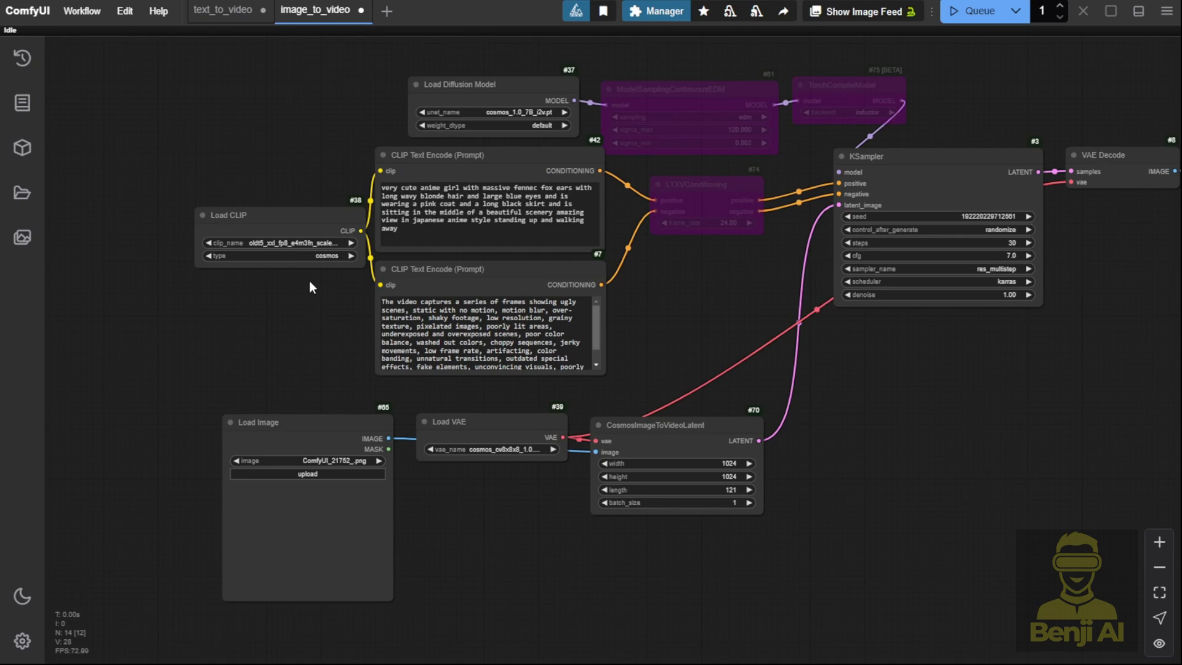
drag(703, 276, 581, 289)
scroll(549, 309, up, 6)
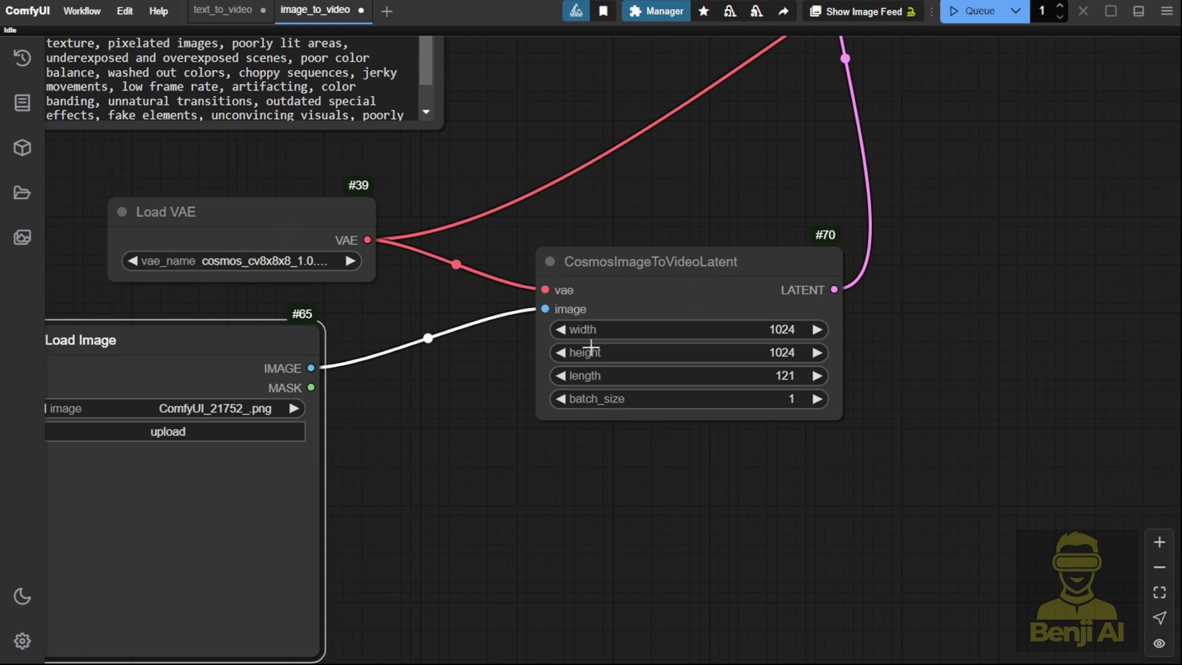
scroll(755, 190, down, 2)
drag(755, 190, 549, 403)
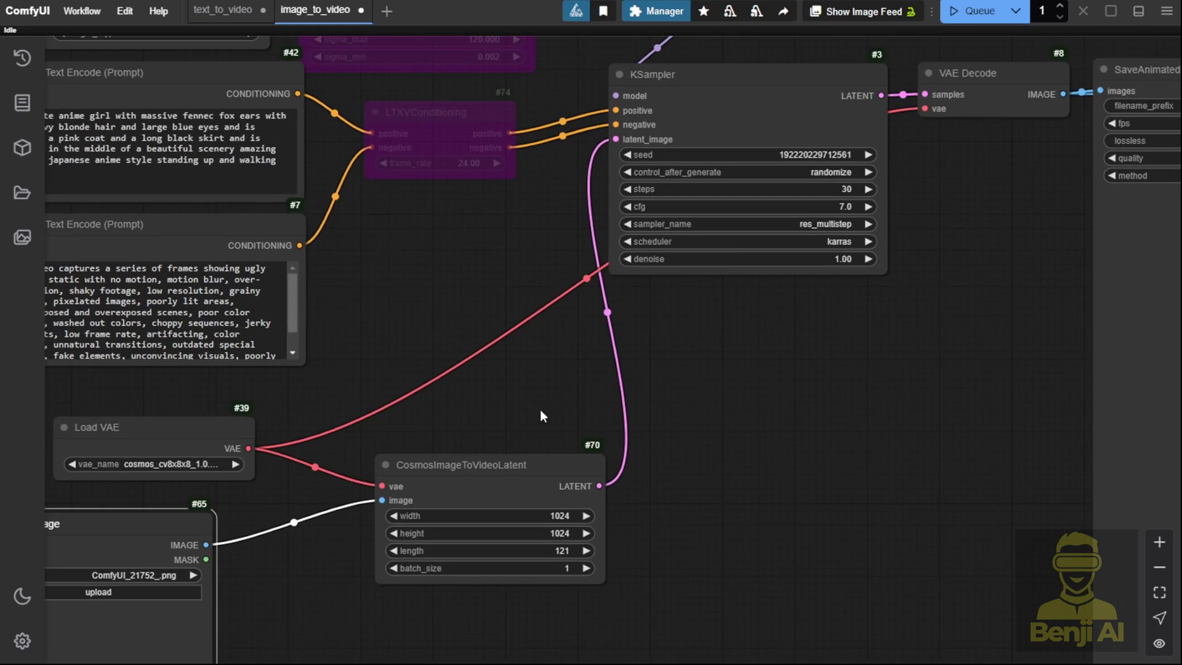
scroll(632, 333, up, 4)
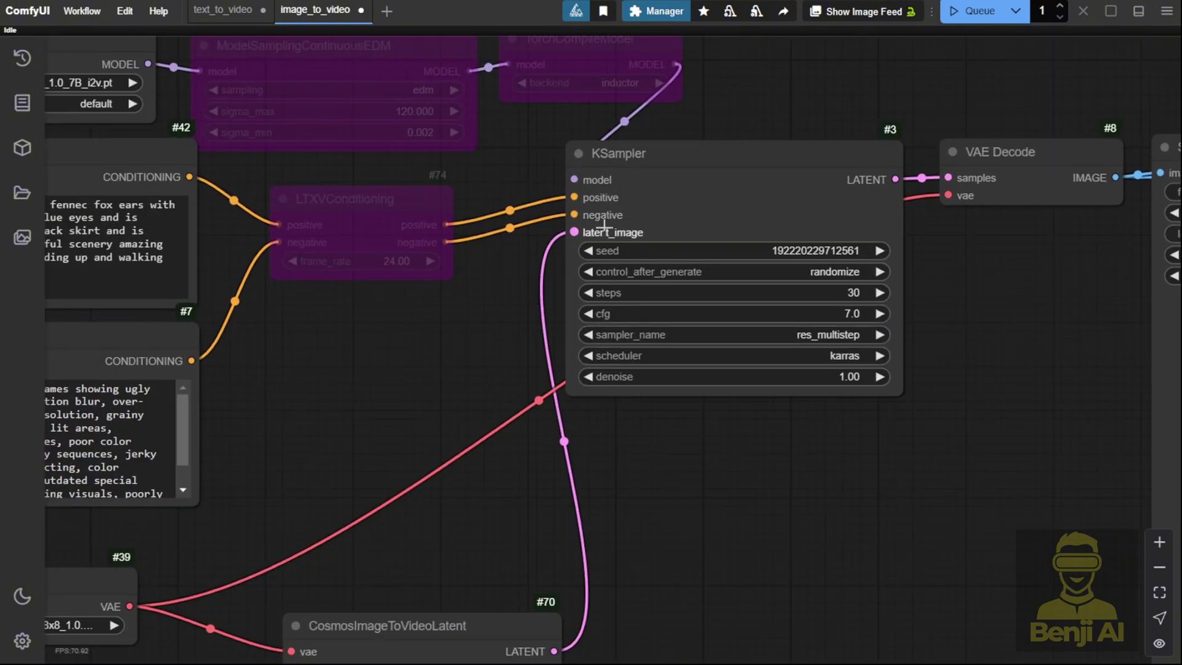
scroll(586, 232, up, 3)
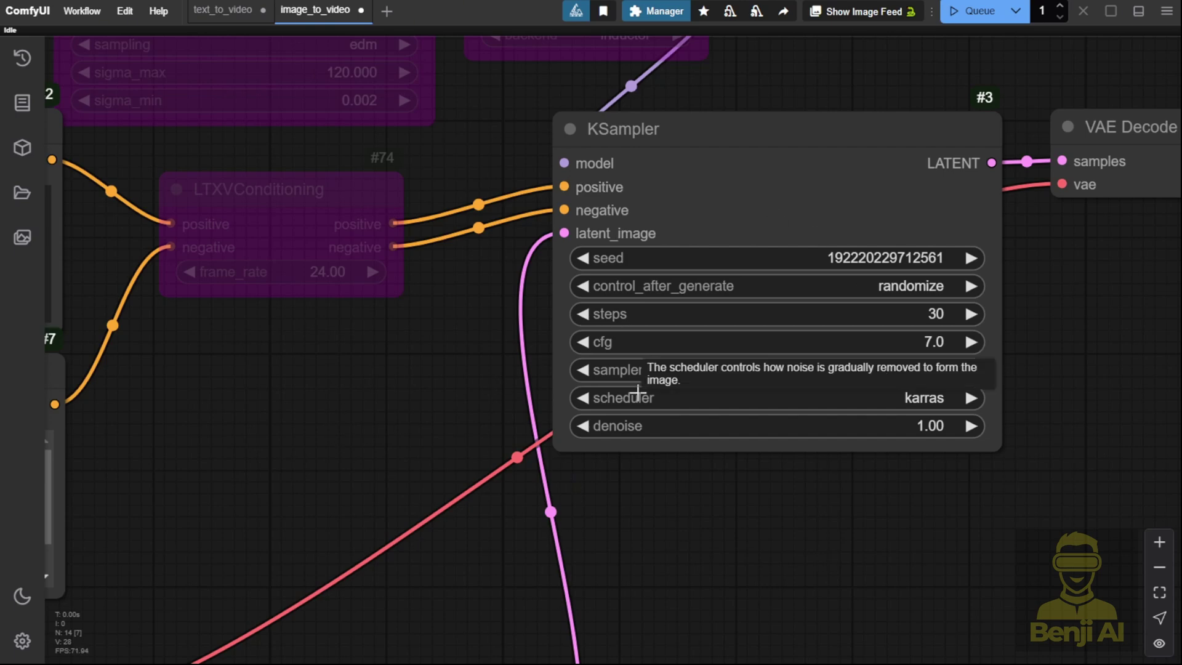
scroll(751, 533, down, 2)
Step: Add a CosmosImageToVideoLatent node by searching 'cos'
scroll(760, 538, right, 3)
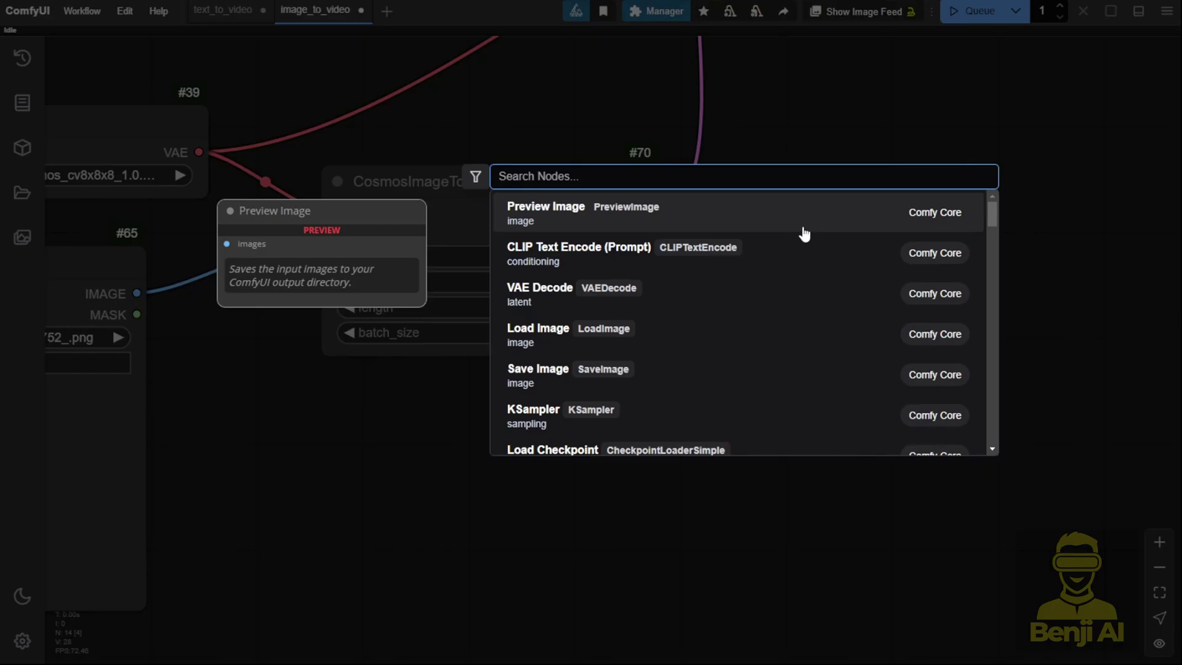
text(c)
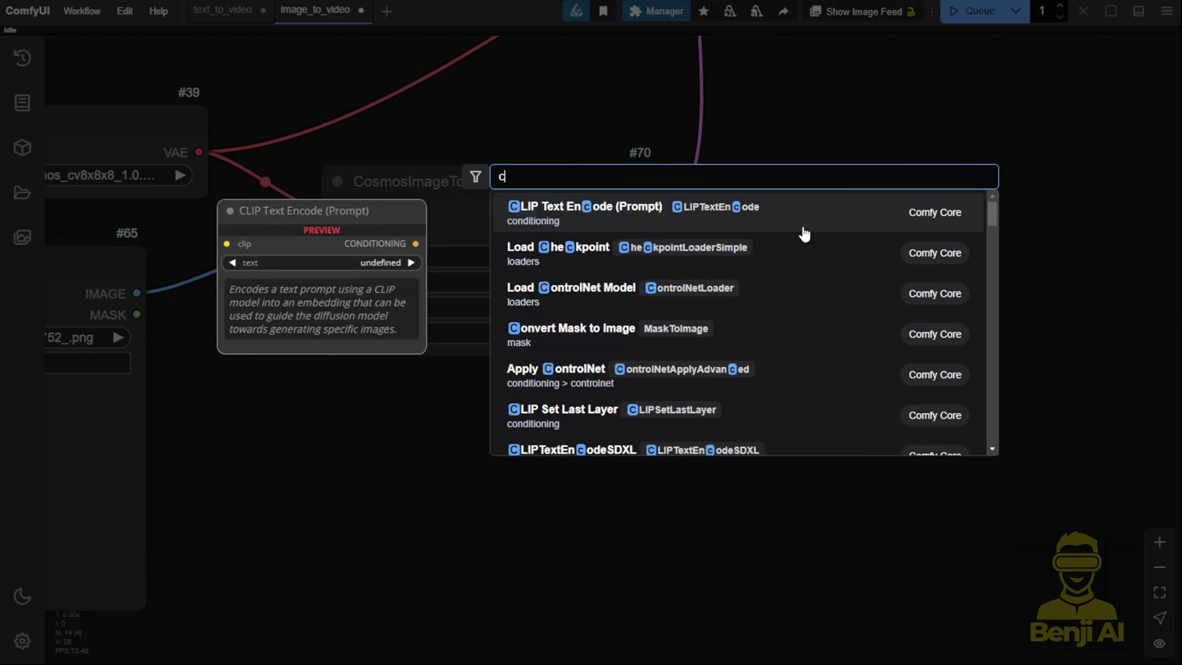
text(os)
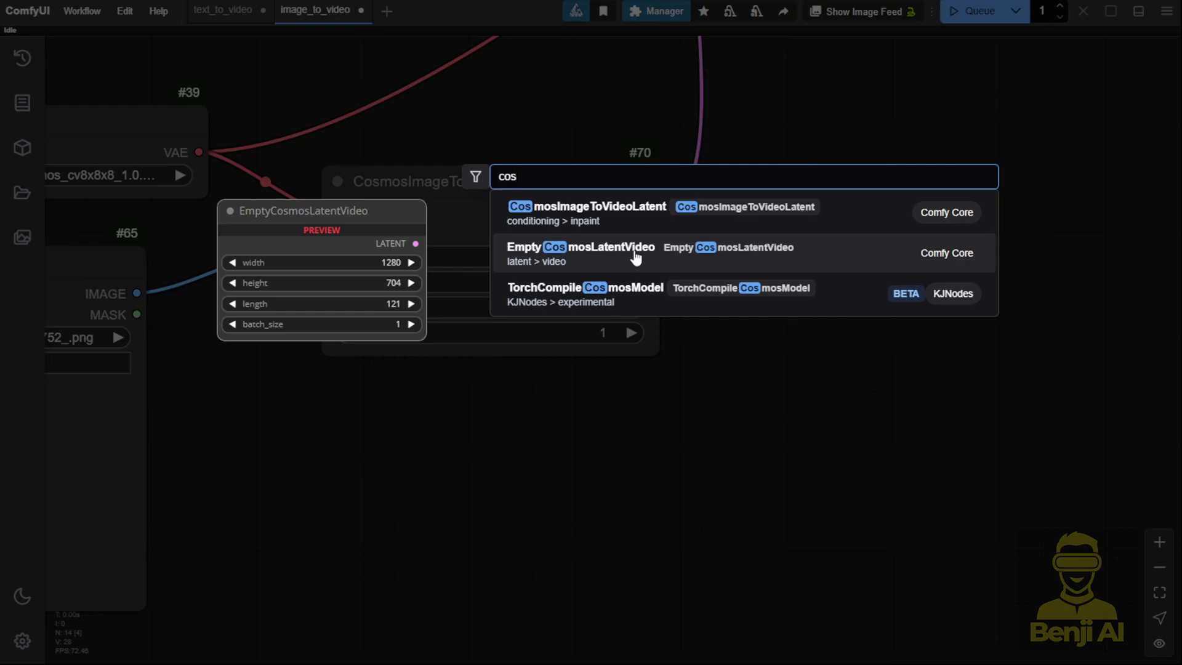
click(641, 222)
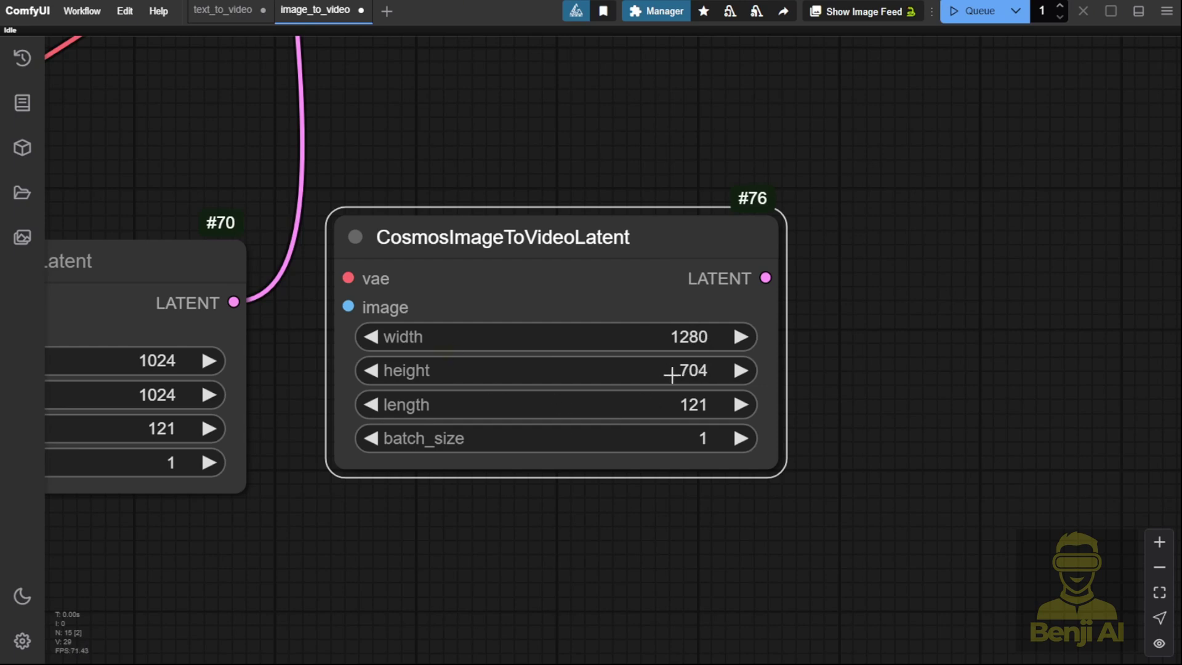
Step: Place node #76 above #70 and connect its LATENT to KSampler's latent_image instead of #70
scroll(515, 377, down, 3)
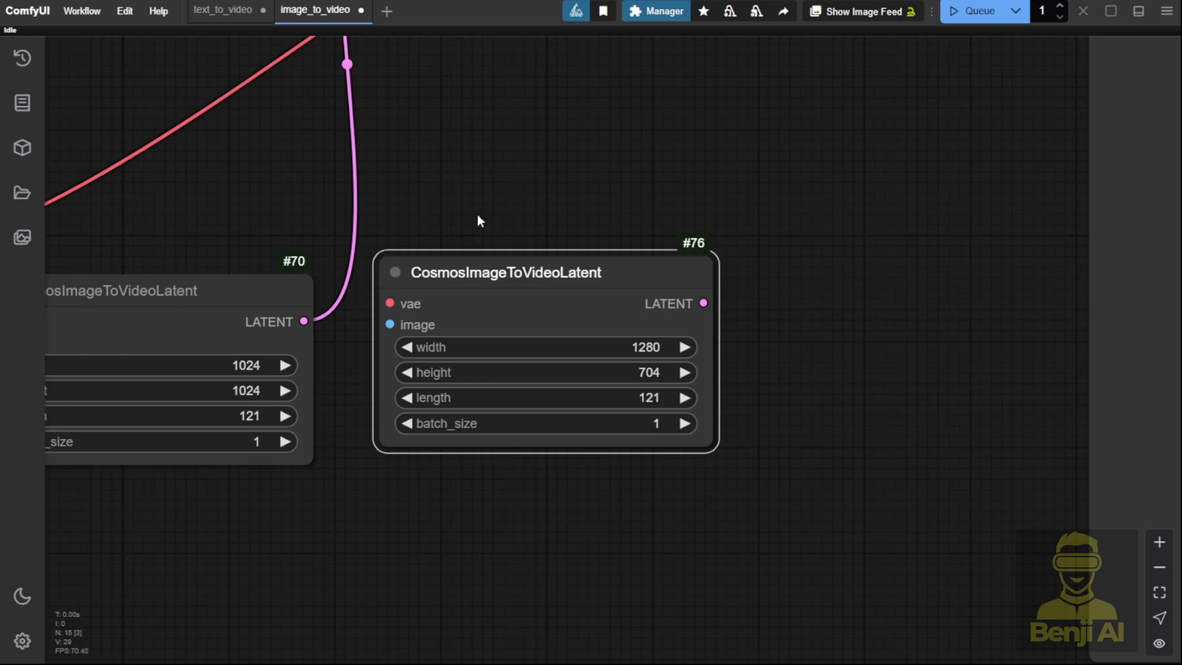
drag(480, 221, 641, 361)
scroll(641, 361, down, 2)
drag(605, 406, 319, 249)
drag(542, 286, 598, 394)
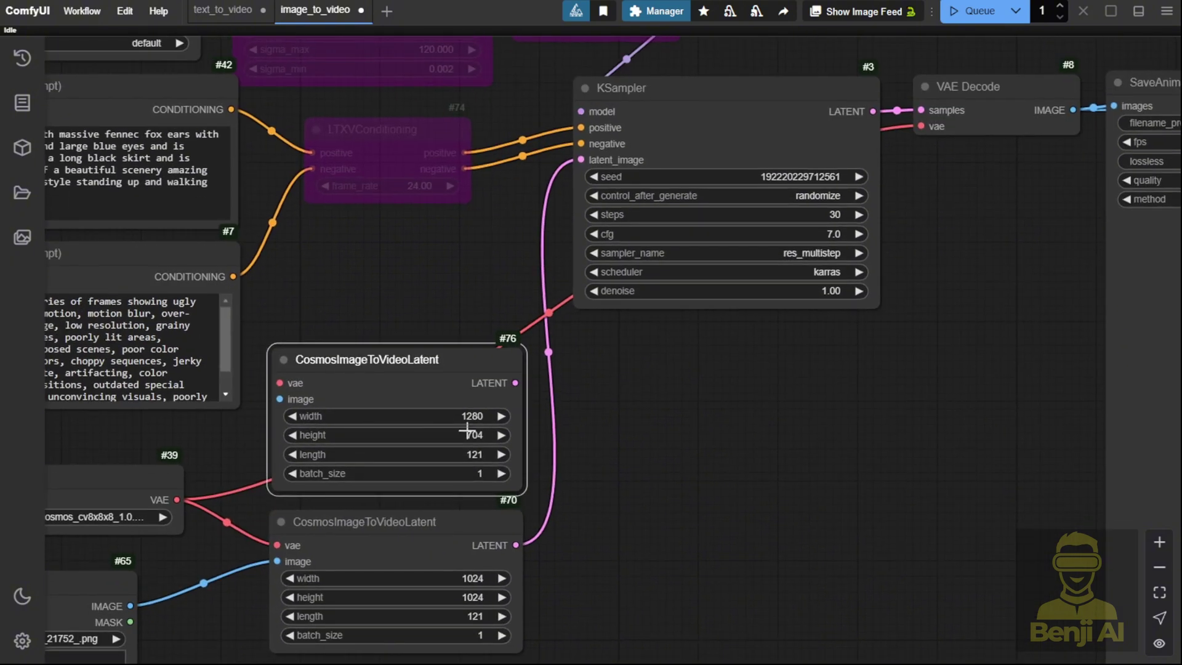
drag(516, 383, 581, 161)
drag(482, 246, 608, 157)
drag(514, 262, 521, 195)
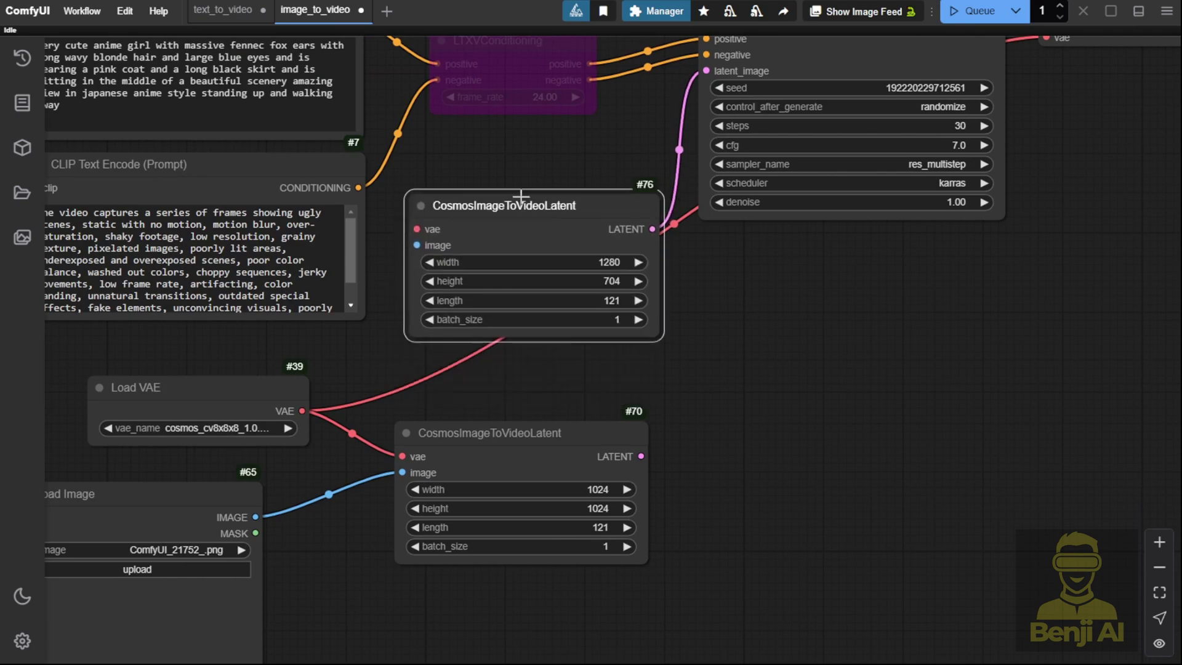
scroll(521, 195, right, 6)
scroll(521, 196, up, 4)
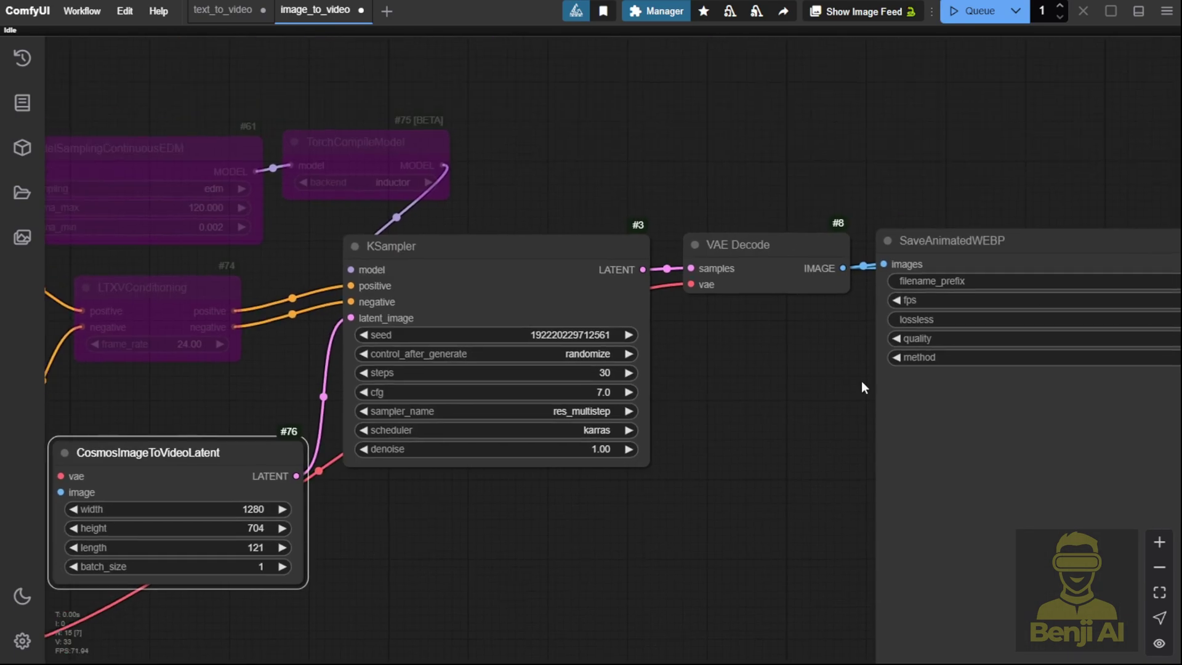
scroll(863, 324, right, 2)
scroll(863, 324, up, 2)
scroll(652, 293, up, 6)
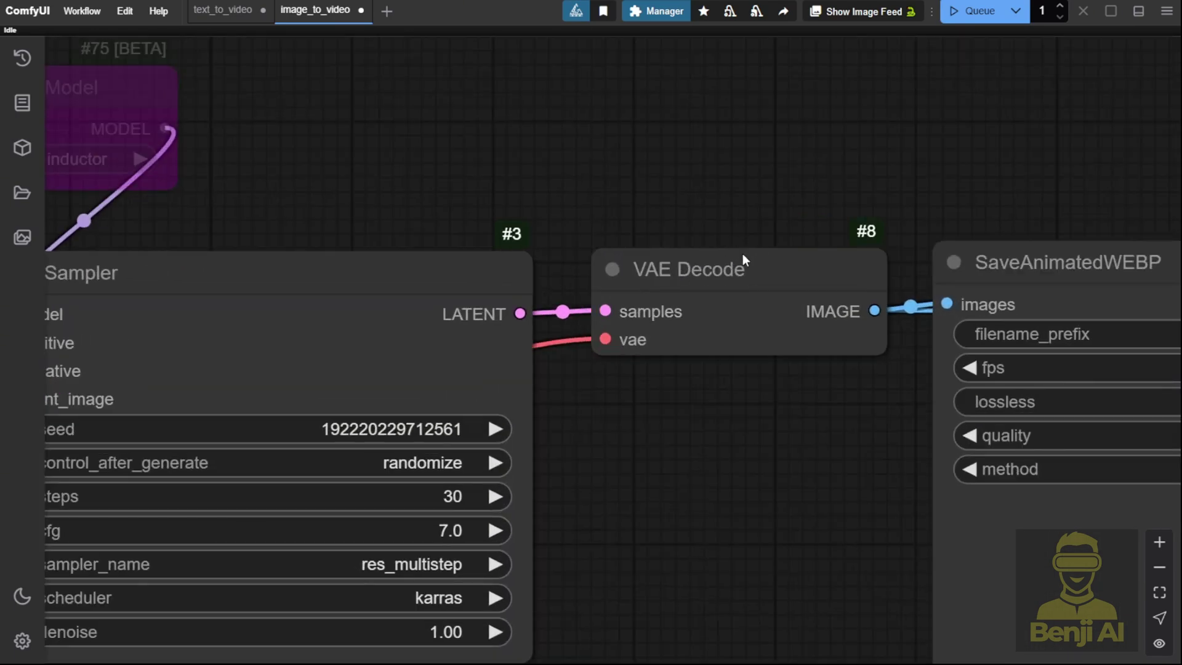
Step: Add a VAE Decode (Tiled) node via 'VAE De' search and place it above VAE Decode
click(746, 264)
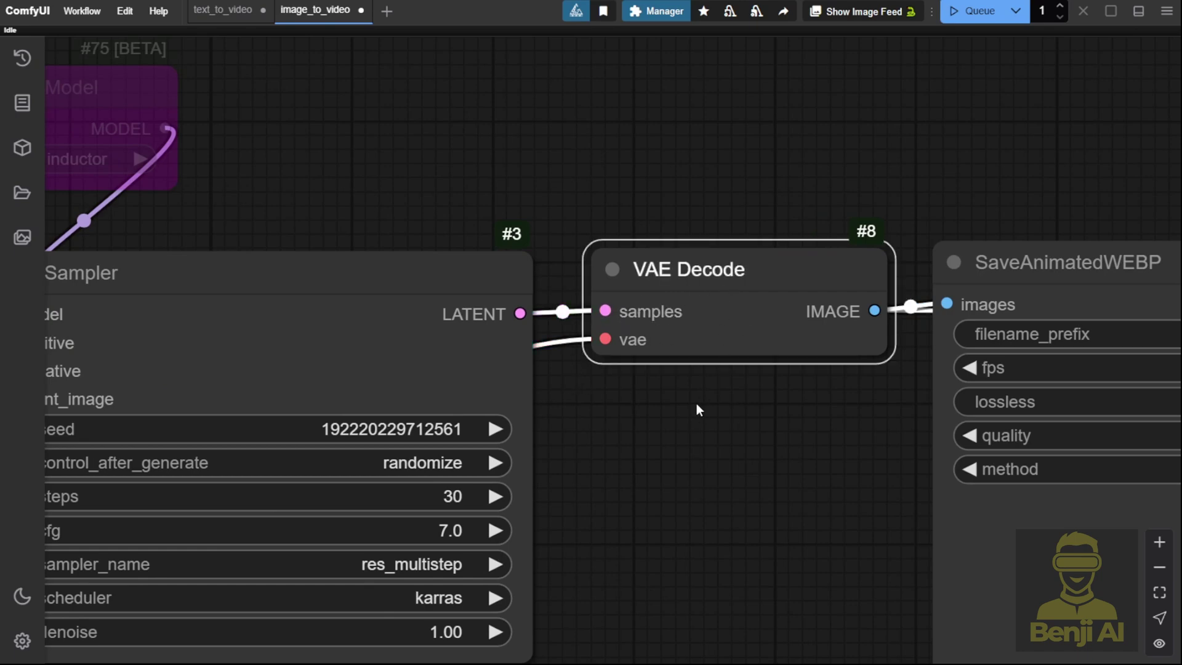
scroll(697, 404, down, 3)
scroll(702, 445, down, 5)
double_click(486, 296)
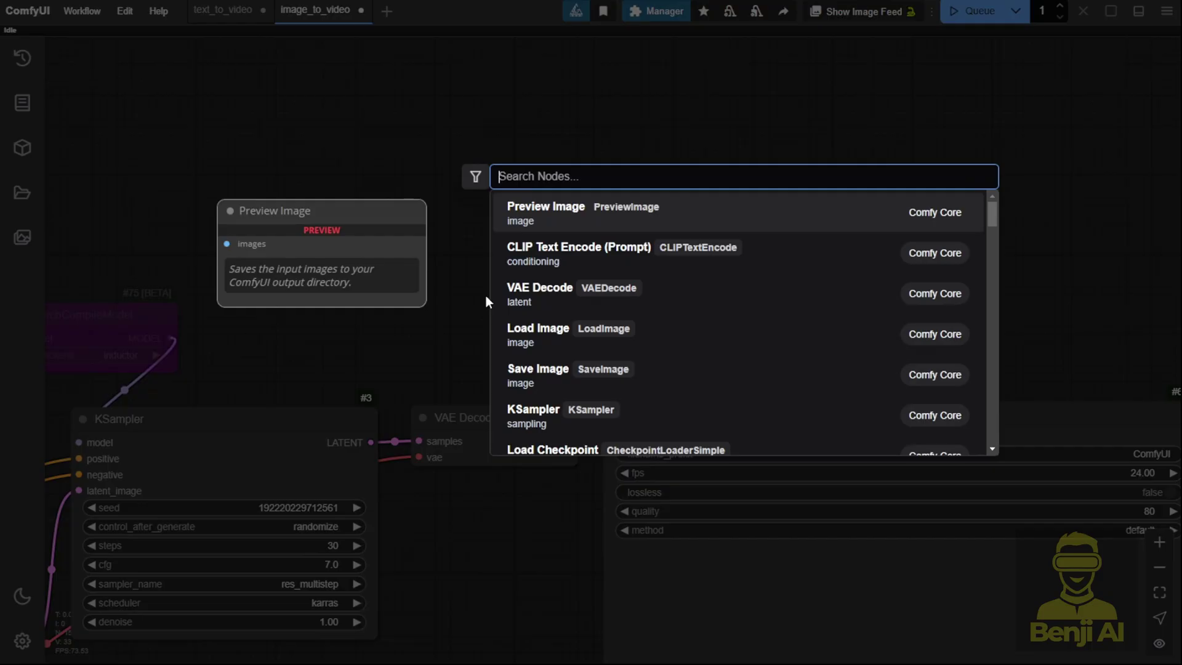
text(VAE De)
click(550, 261)
scroll(554, 265, up, 3)
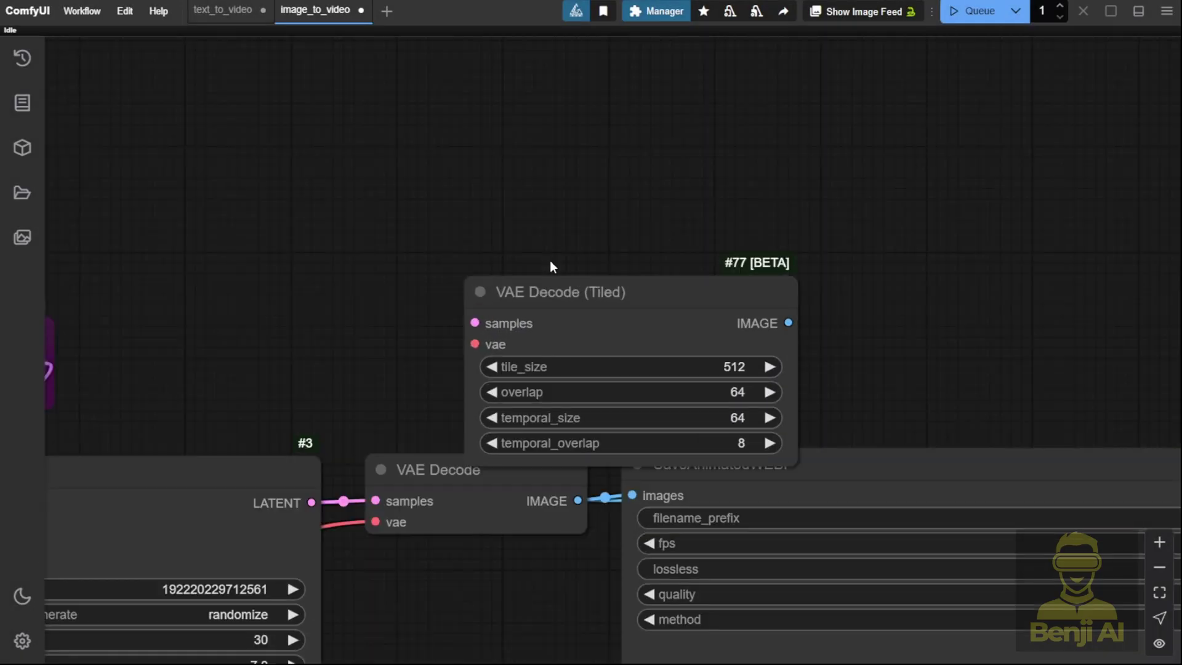
drag(606, 282, 588, 206)
Step: Lower the VAE Decode (Tiled) tile_size from 512 to 224
scroll(501, 289, up, 2)
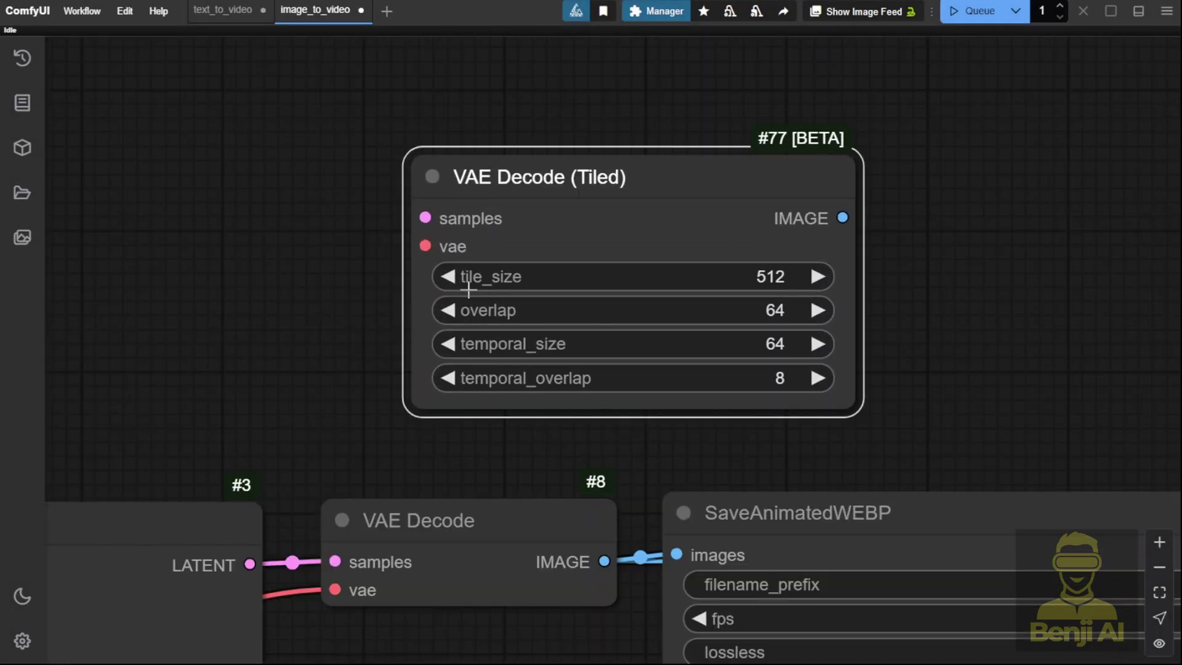
click(447, 276)
click(447, 276)
click(447, 276)
click(447, 276)
click(447, 277)
click(447, 277)
click(447, 276)
click(447, 277)
click(447, 277)
click(447, 277)
click(447, 276)
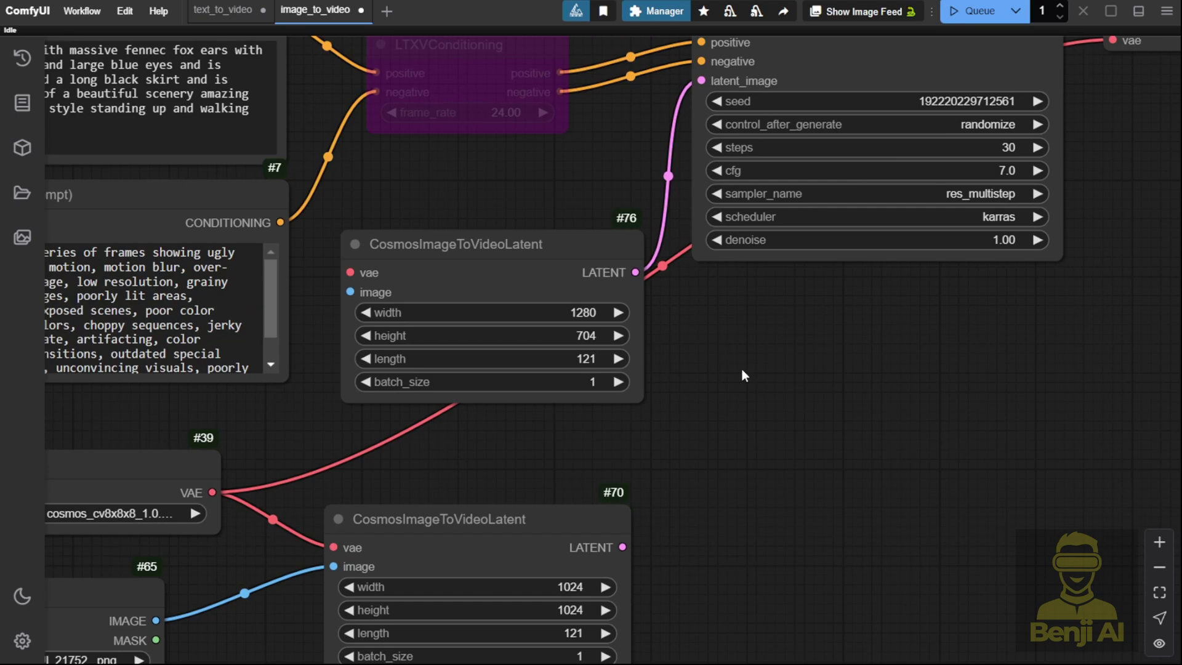
scroll(741, 368, down, 3)
drag(754, 368, 677, 462)
scroll(678, 461, up, 3)
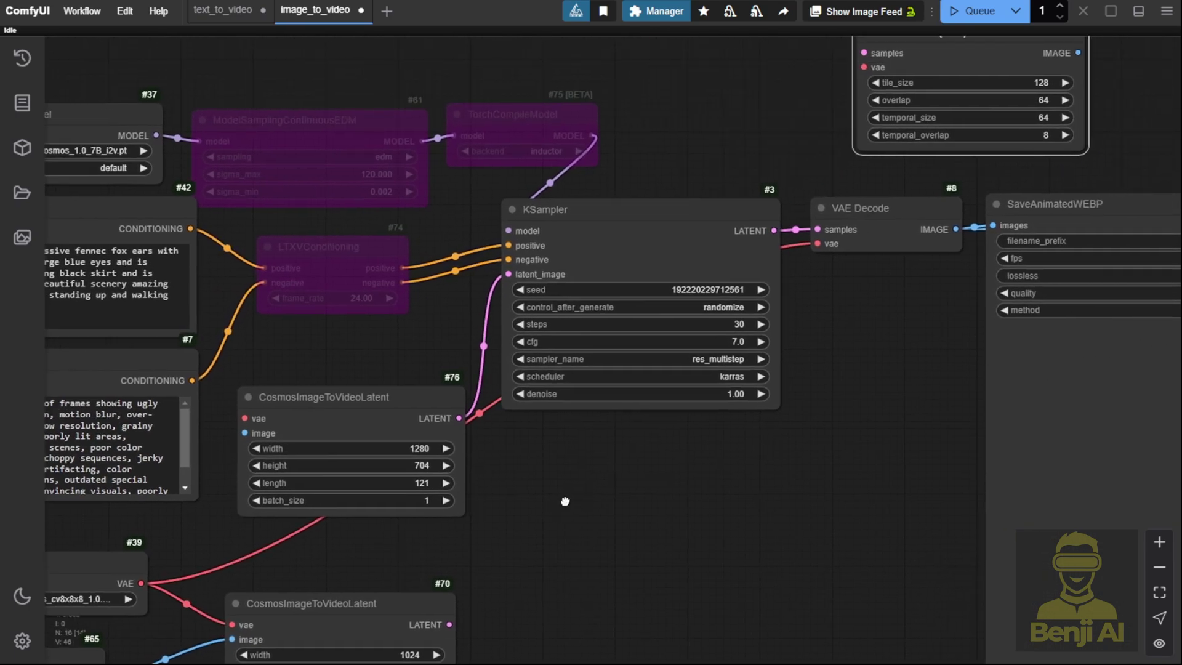
scroll(601, 492, down, 5)
scroll(570, 434, up, 7)
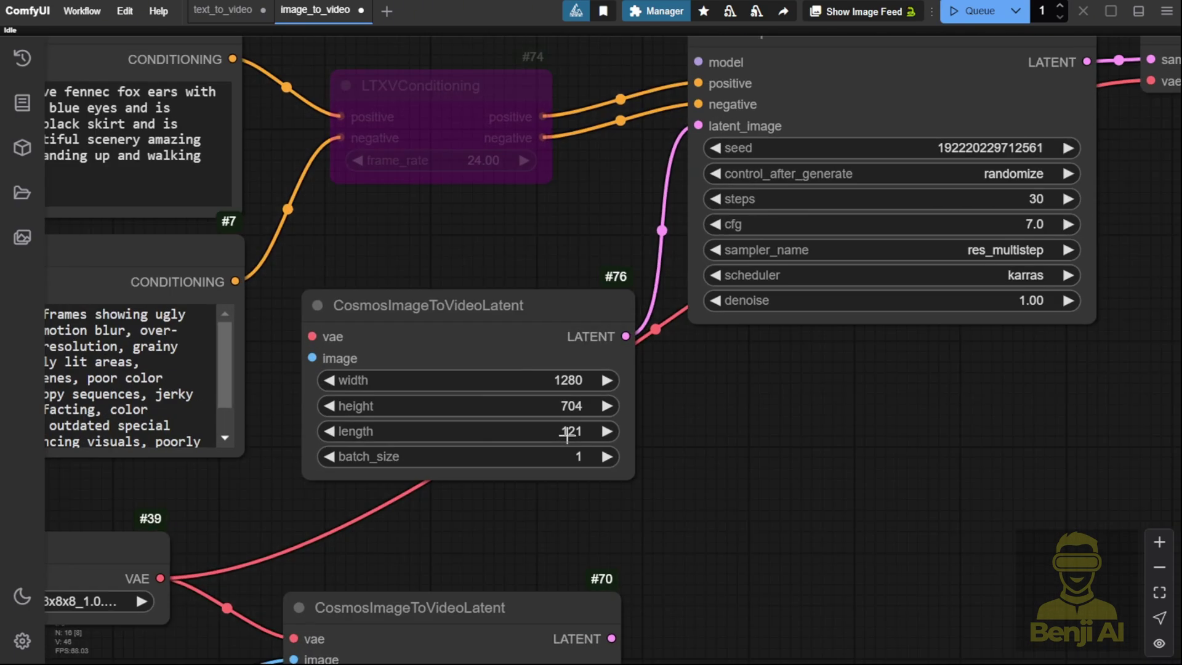
click(567, 434)
text(49)
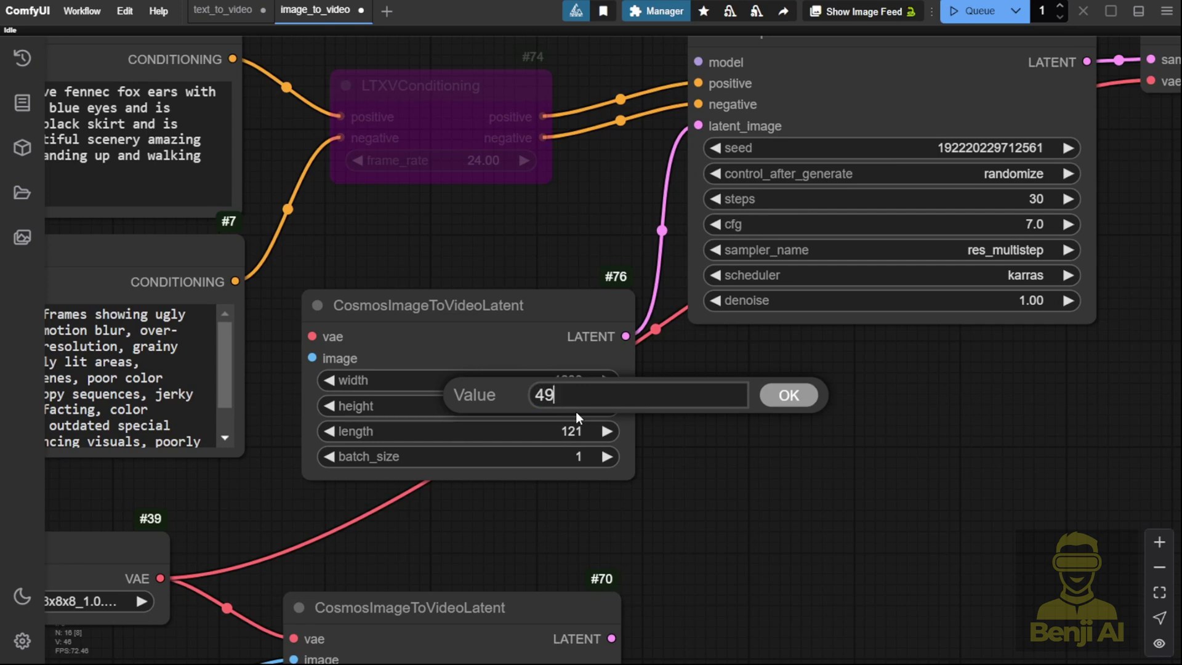
key(Return)
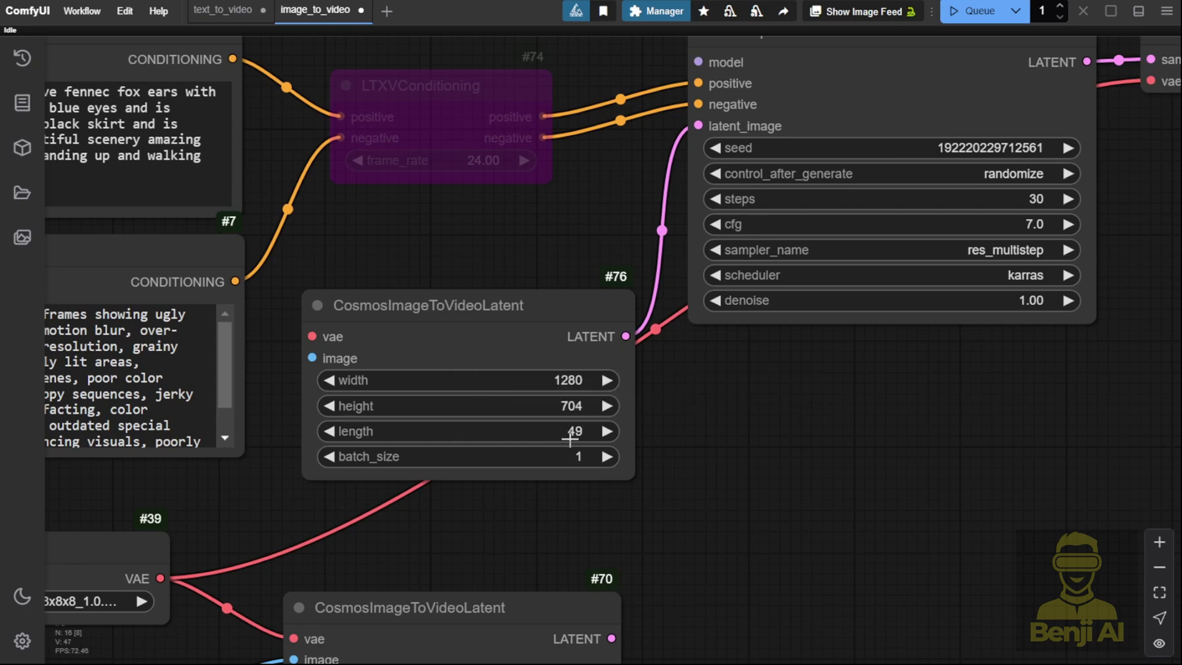
click(575, 432)
text(121)
key(Return)
scroll(594, 445, up, 3)
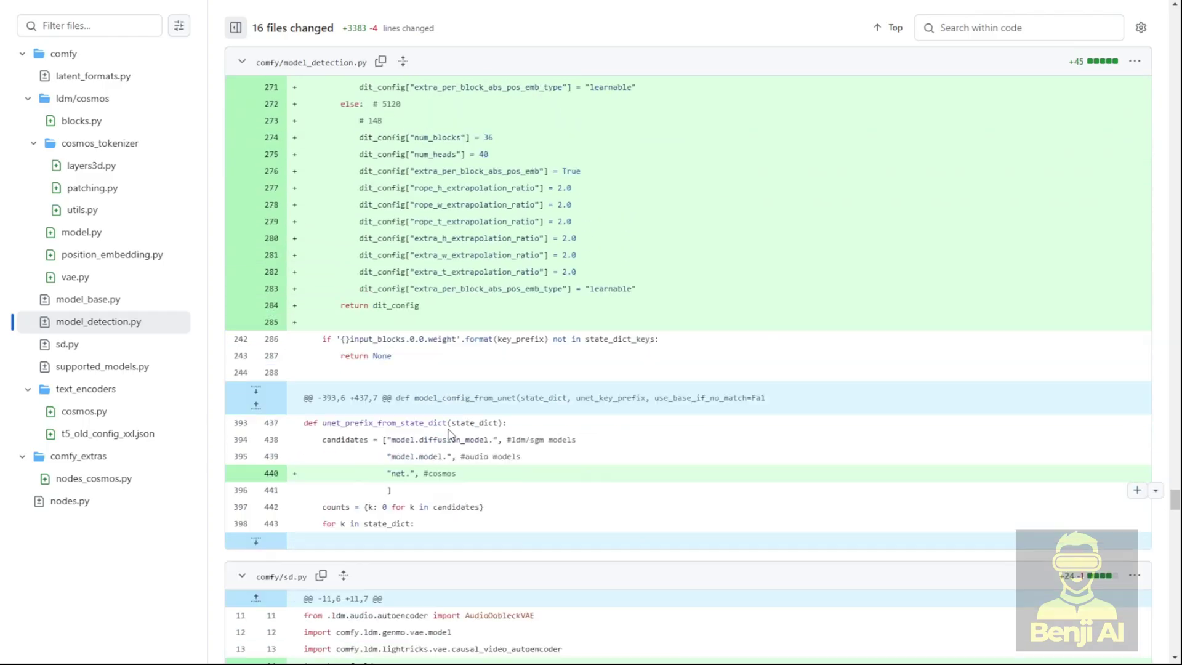
Step: Highlight lines 245–246 of the model_detection.py diff: max_img_h and max_img_w = 240
scroll(451, 435, up, 10)
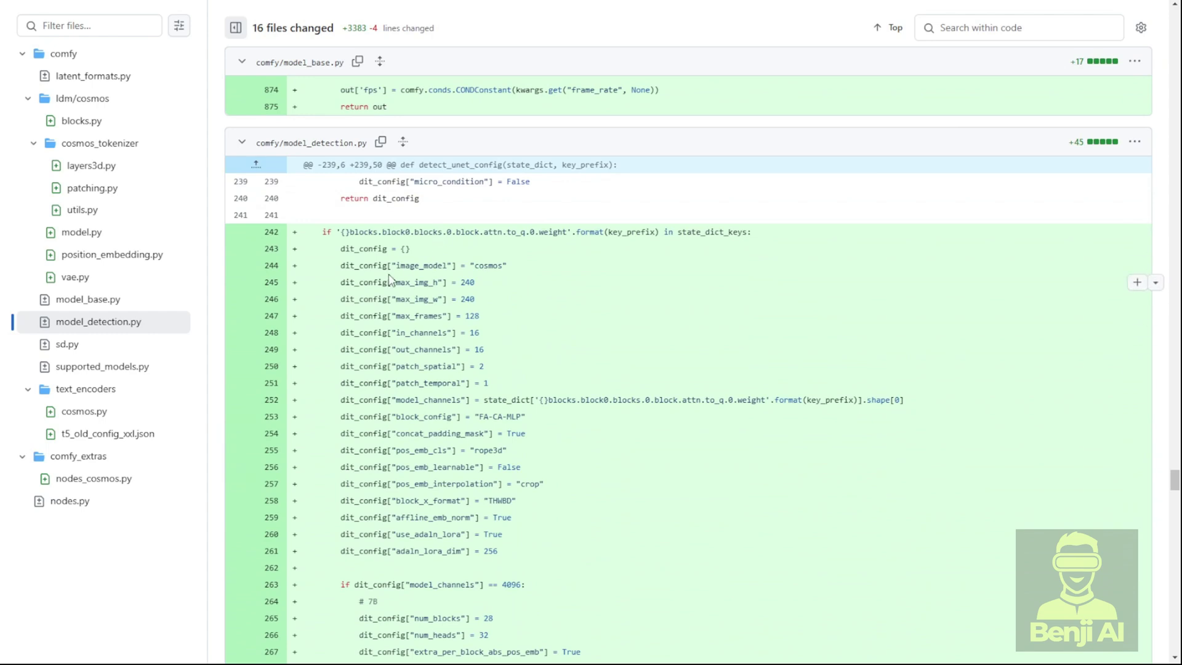
drag(363, 281, 474, 282)
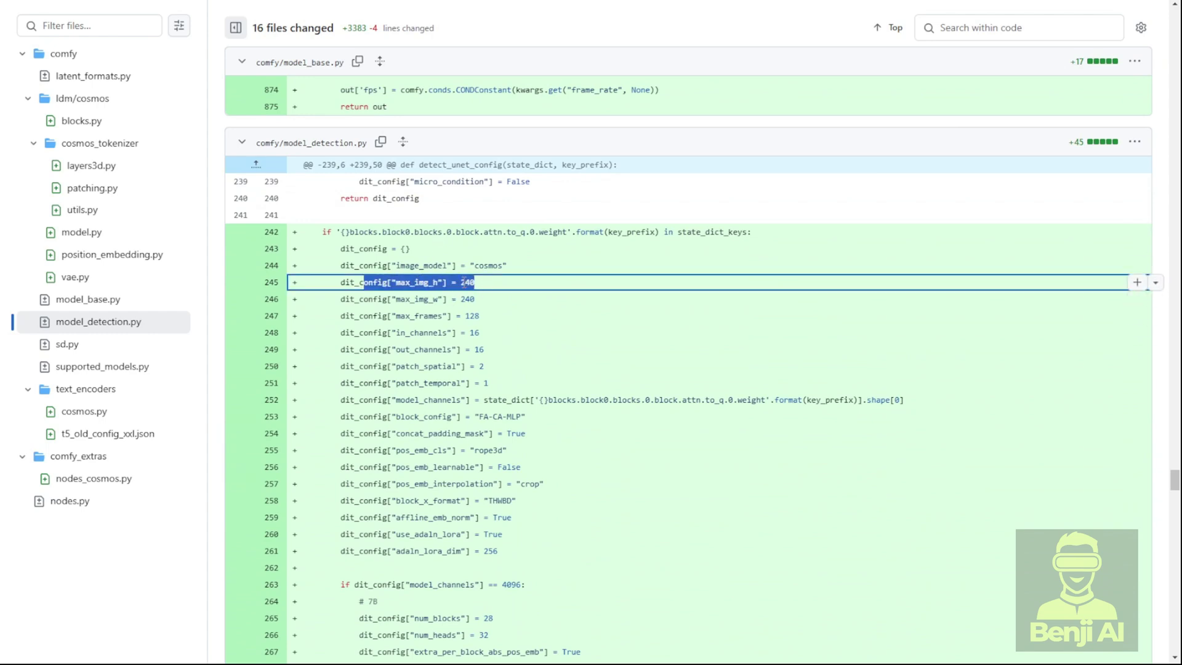
click(479, 301)
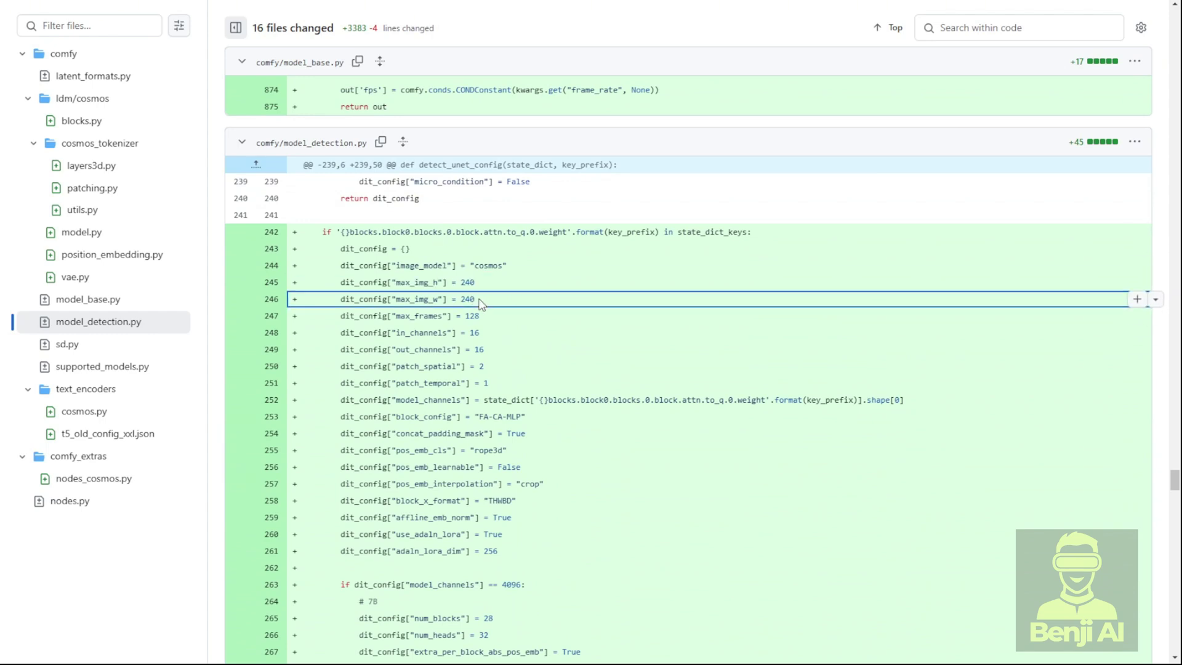
drag(342, 283, 506, 305)
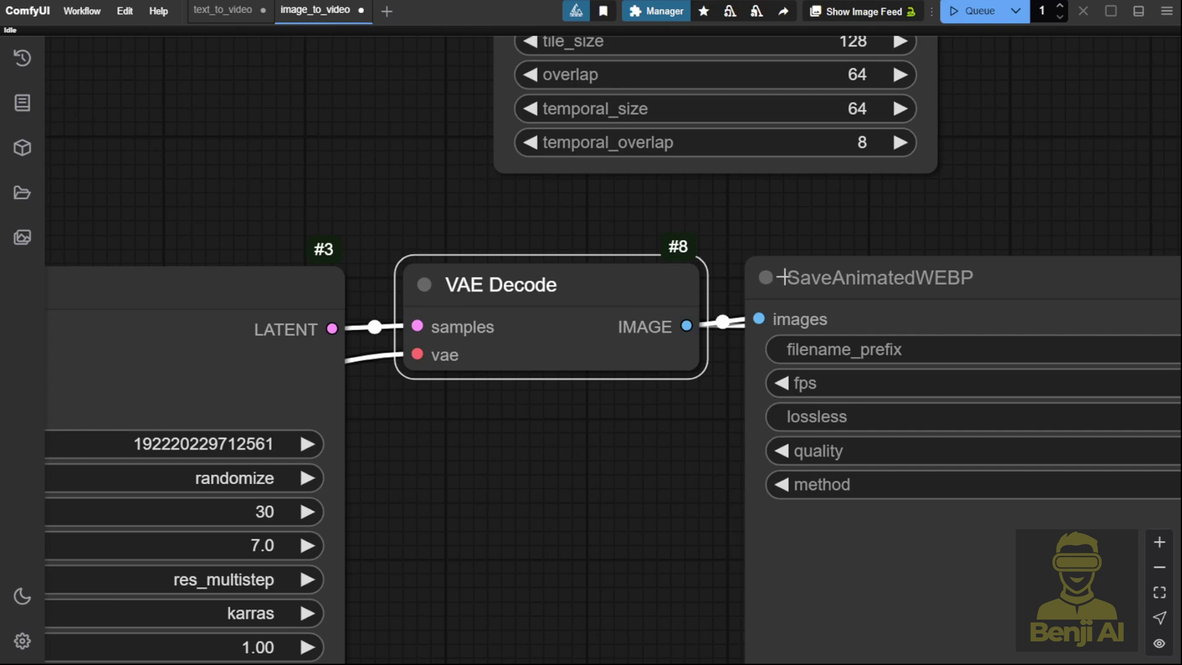
Step: Adjust the VAE Decode (Tiled) tile_size up and down, settling around 224
drag(786, 272, 694, 437)
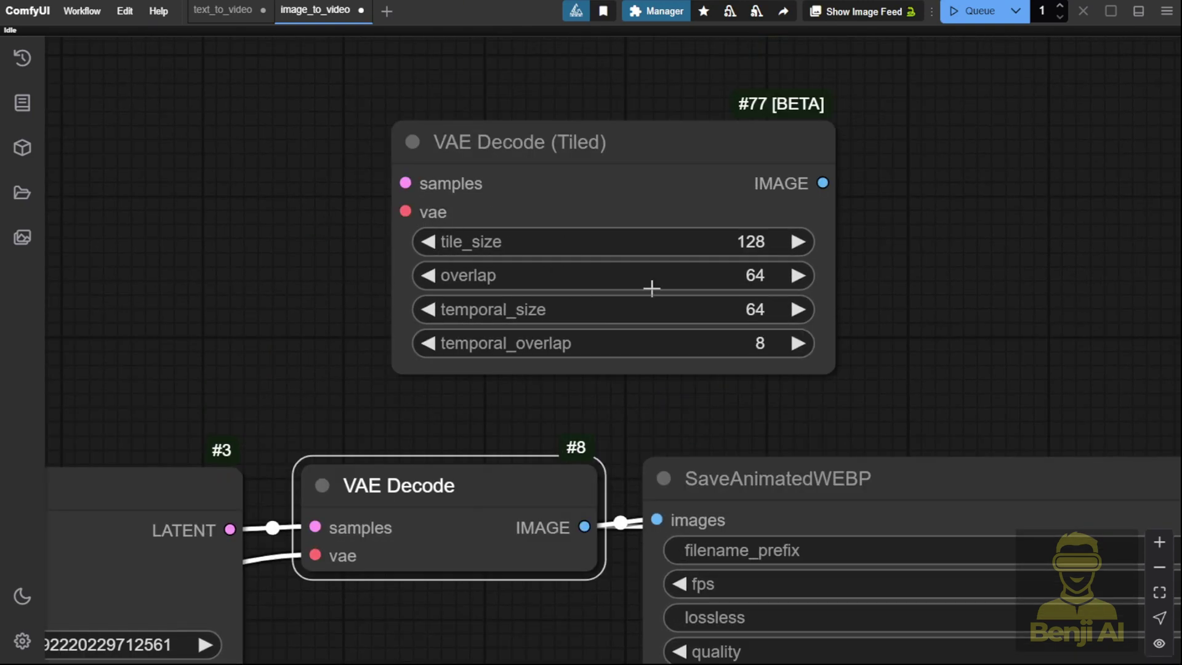
click(718, 240)
drag(718, 240, 453, 246)
click(798, 241)
click(797, 241)
click(429, 242)
click(429, 241)
click(429, 241)
click(429, 241)
click(798, 241)
click(798, 242)
click(798, 242)
Step: Delete the VAE Decode (Tiled) node, then check the remaining VAE Decode and sampler nodes
click(683, 134)
key(Delete)
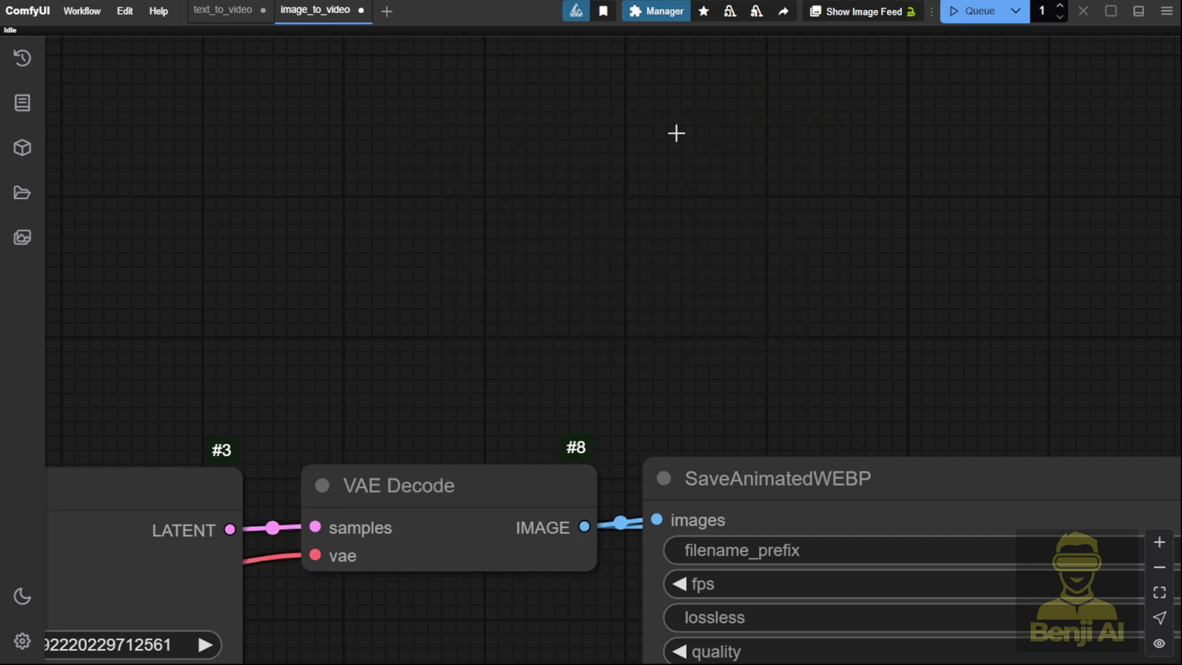
scroll(629, 209, down, 3)
drag(573, 417, 692, 222)
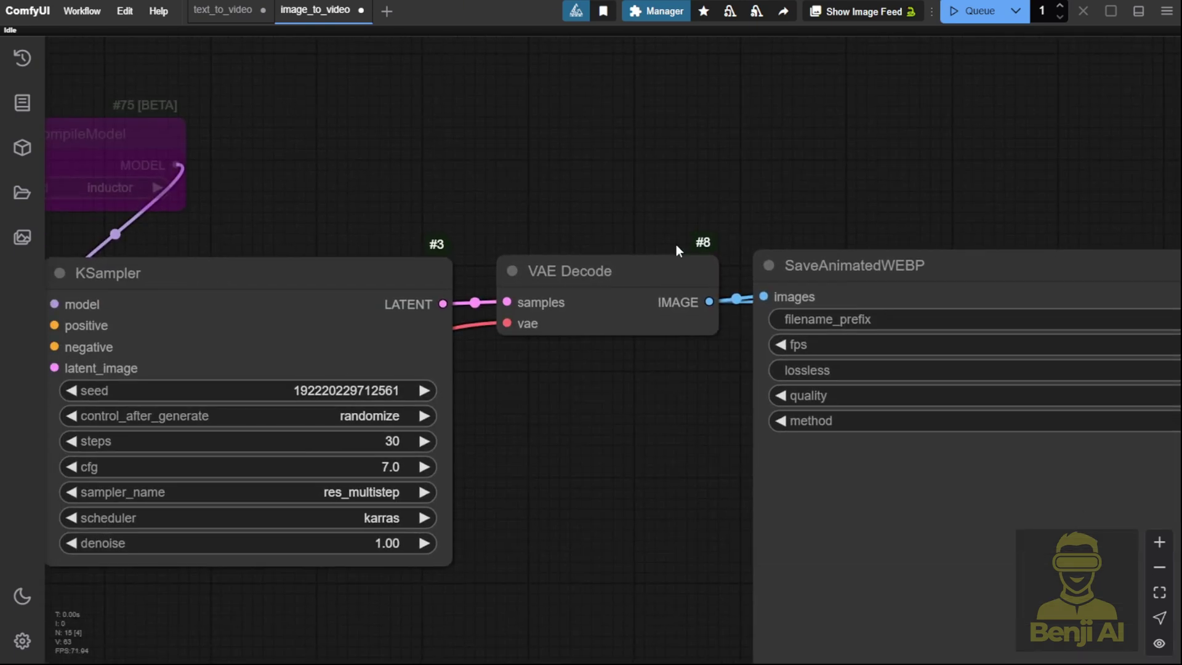
click(635, 282)
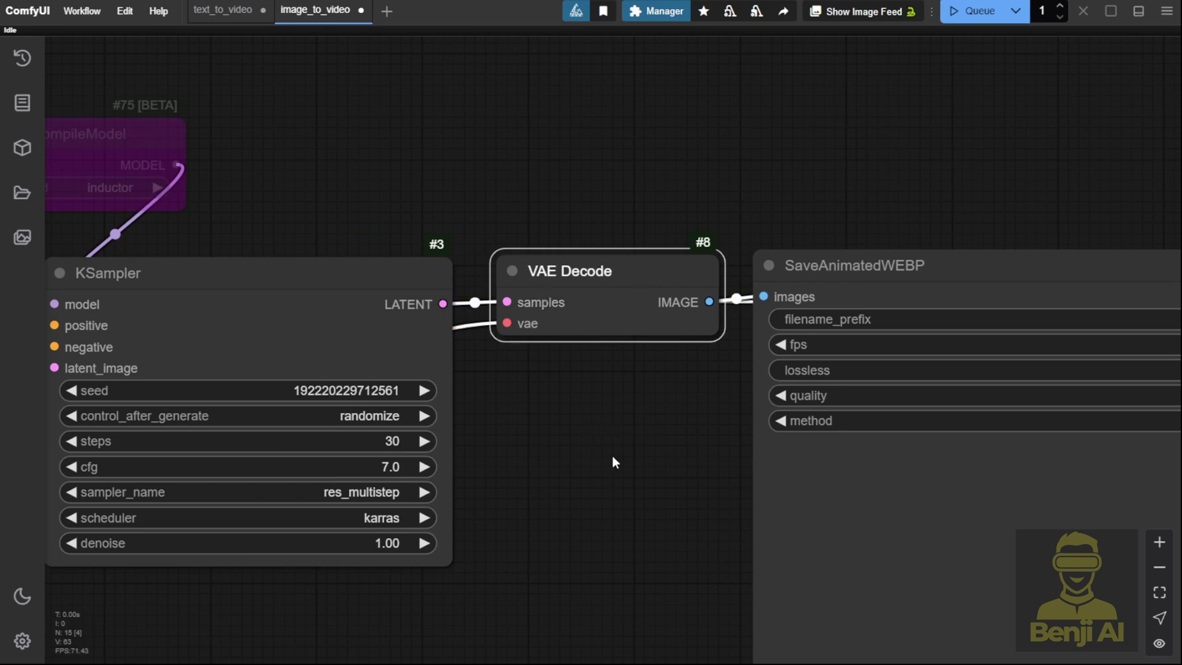
drag(609, 458, 988, 256)
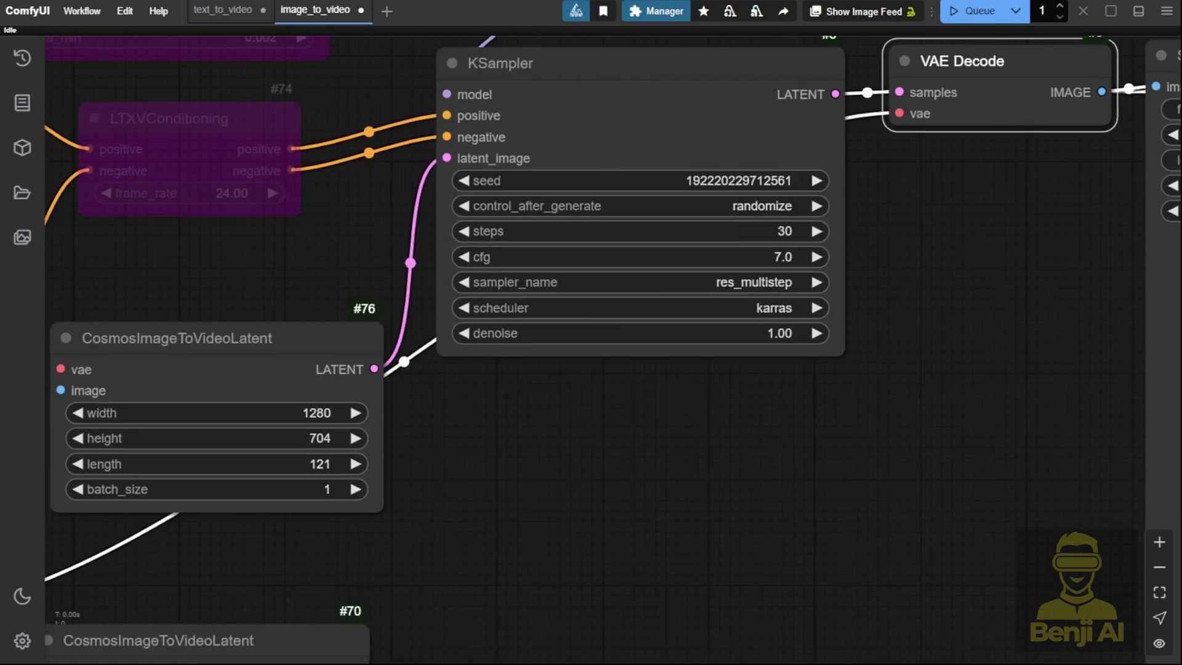
scroll(541, 483, down, 5)
scroll(677, 440, up, 3)
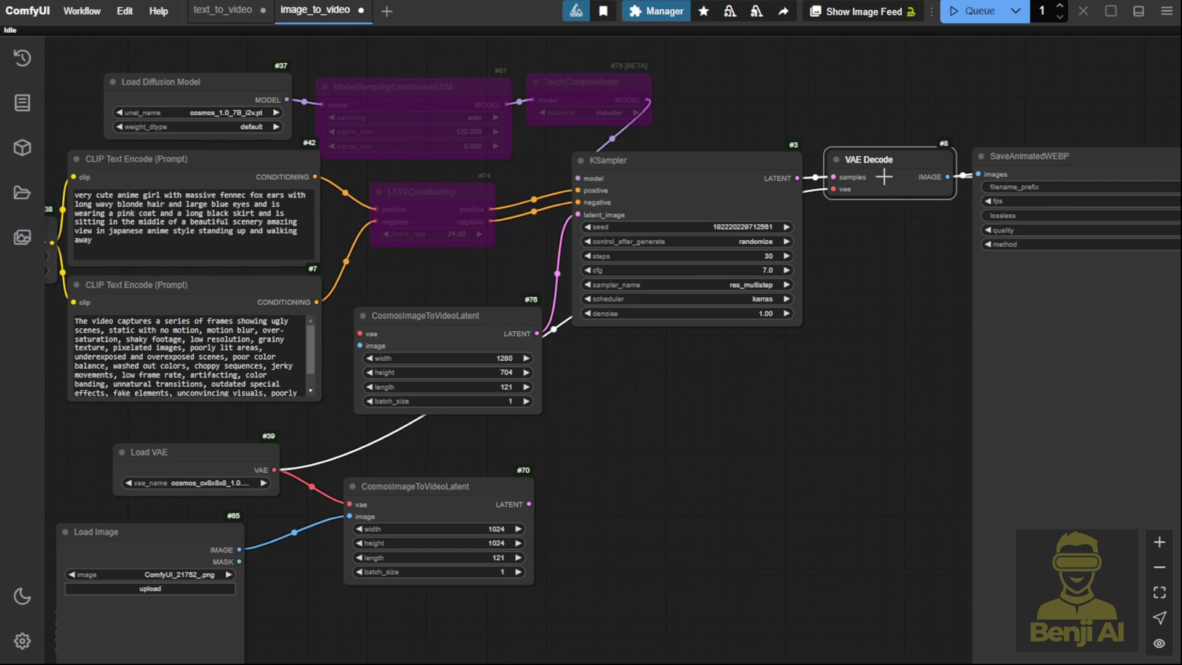
scroll(252, 246, down, 3)
scroll(736, 226, up, 3)
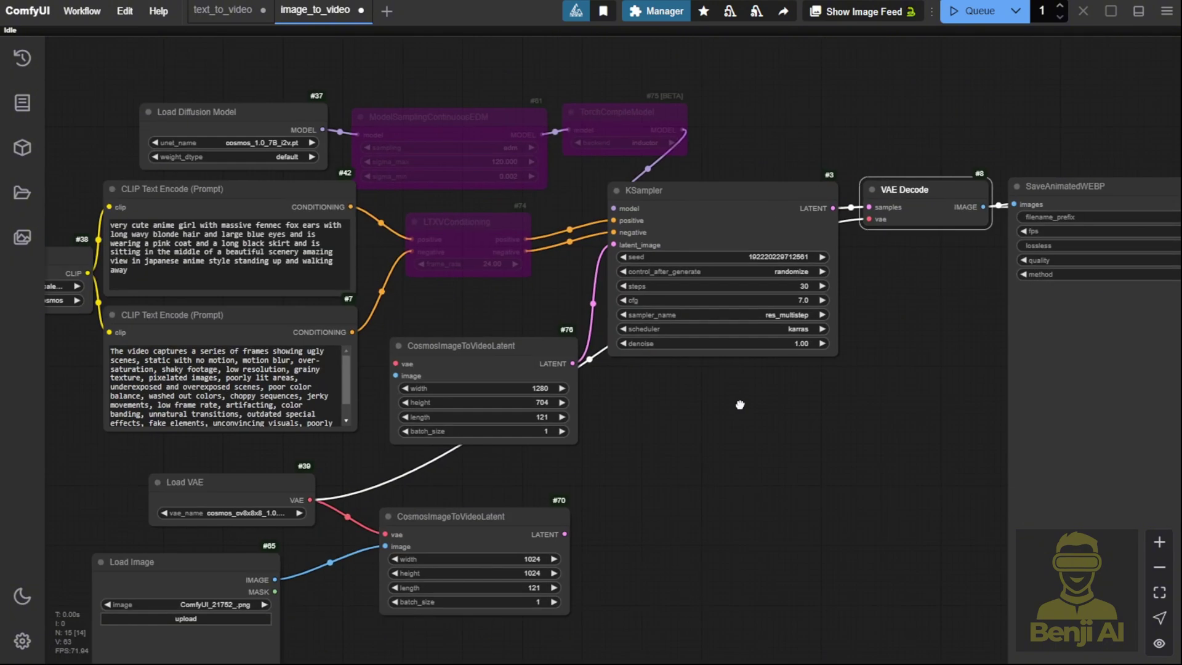
Step: Reposition the Load Image node to make room for a resize step
drag(739, 404, 828, 281)
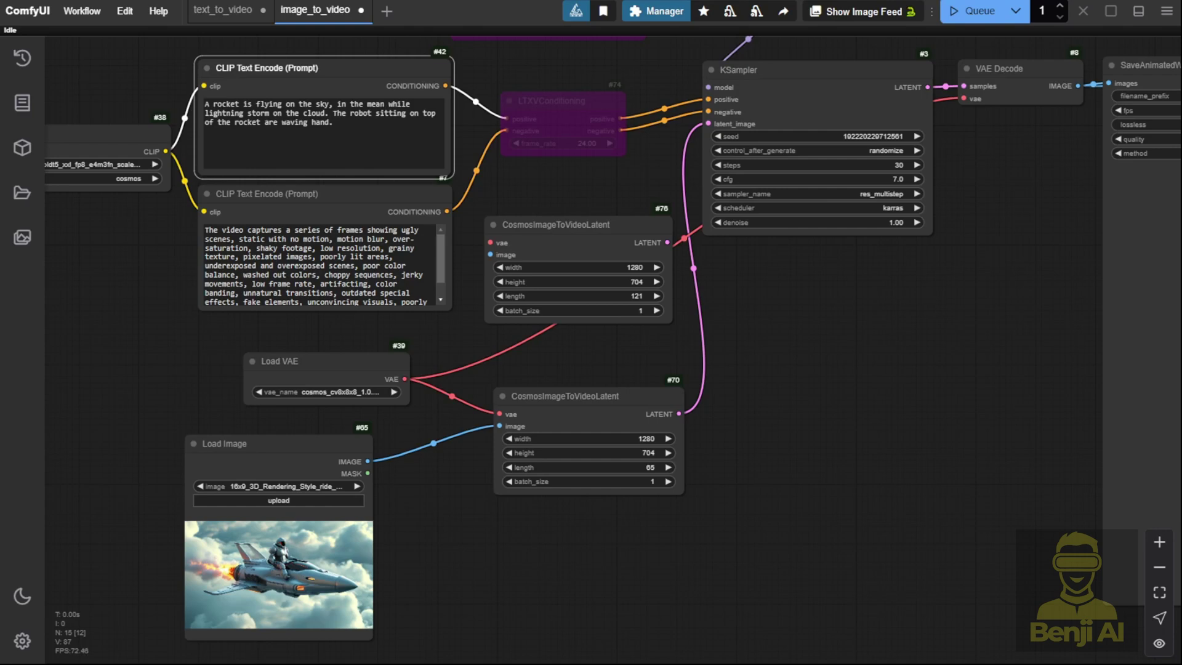
drag(428, 501, 555, 392)
drag(412, 344, 316, 320)
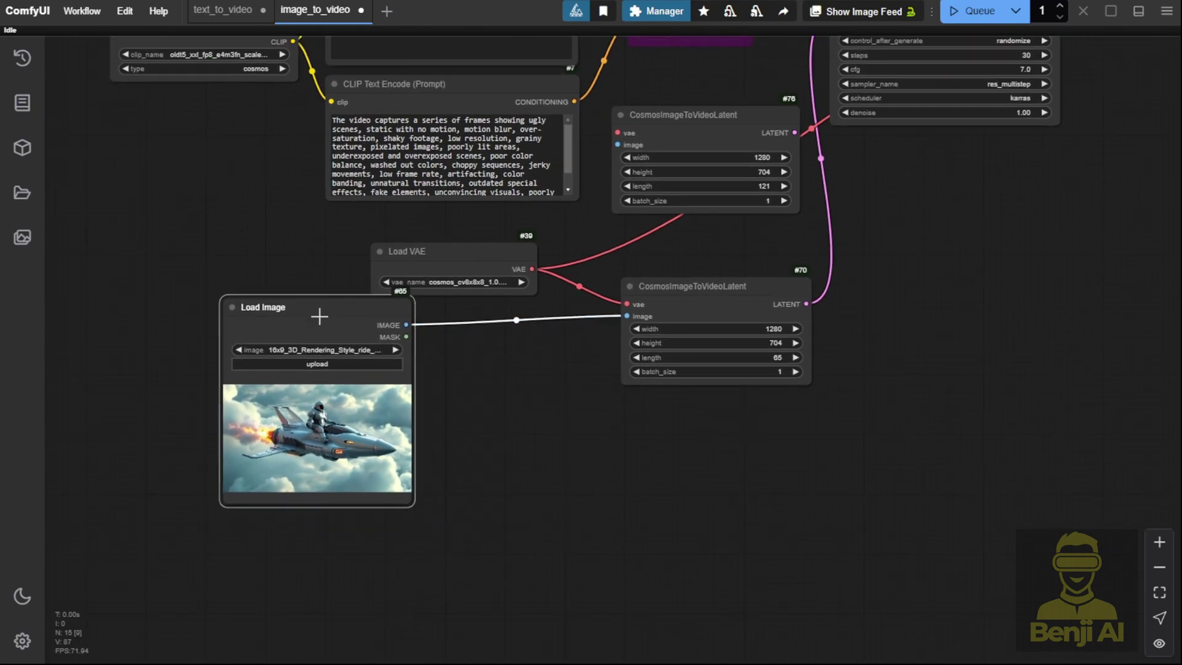
scroll(296, 423, up, 7)
drag(384, 215, 346, 269)
double_click(624, 298)
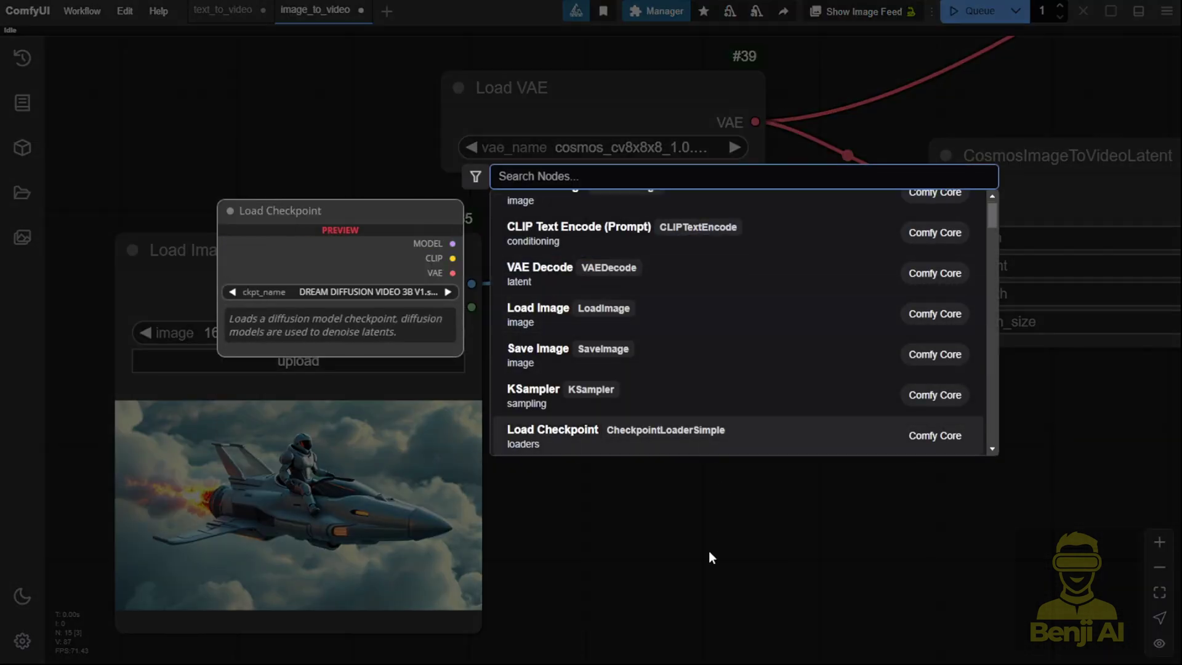
click(677, 434)
Step: Add a Resize Image node via 'res' search and wire it to the Cosmos image input
double_click(671, 348)
text(res)
key(Return)
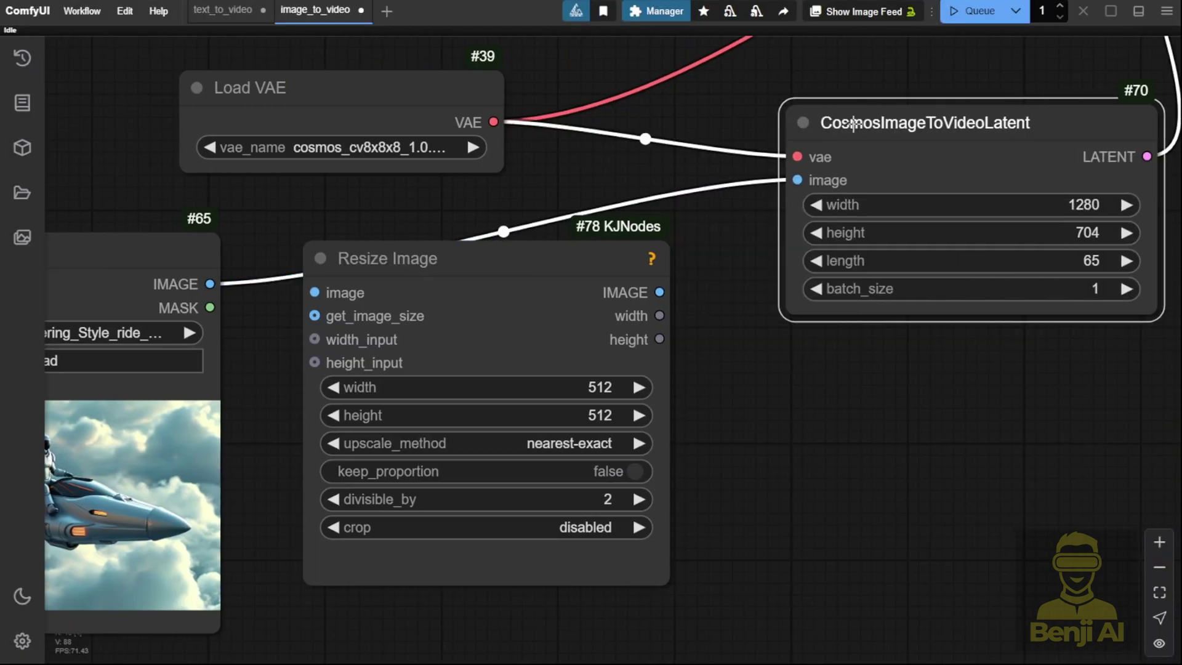
drag(659, 292, 754, 140)
Step: Set the Resize Image width to 1280 and height to 704
click(430, 372)
text(1280)
key(Return)
click(459, 401)
text(704)
key(Return)
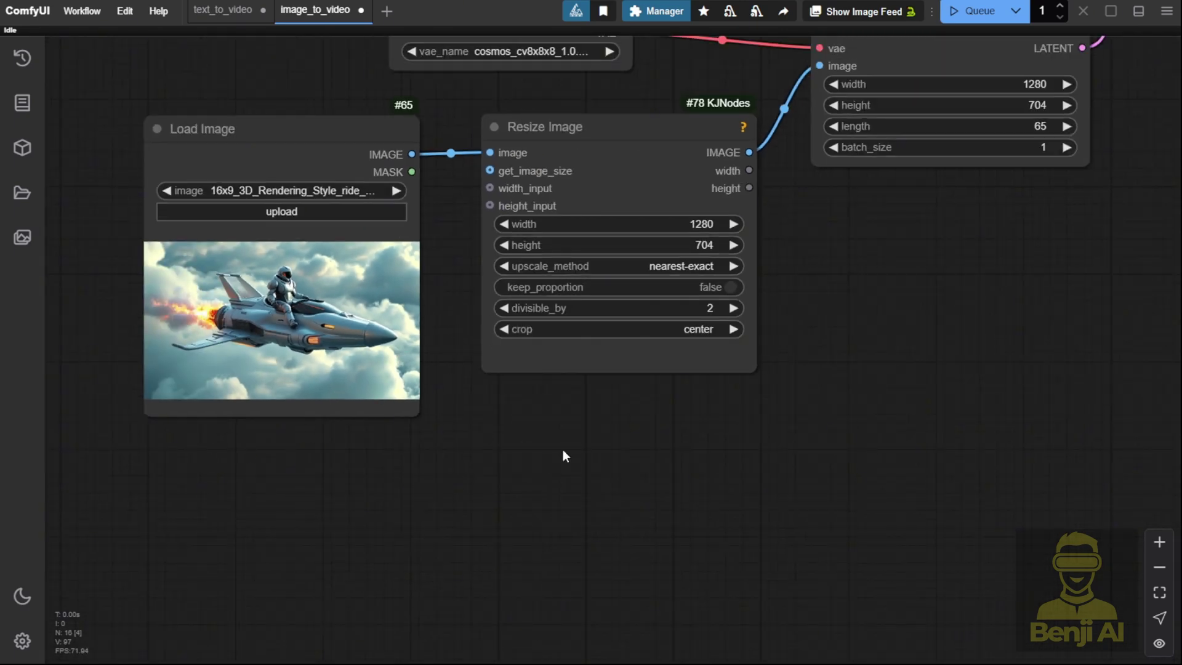
scroll(523, 234, up, 3)
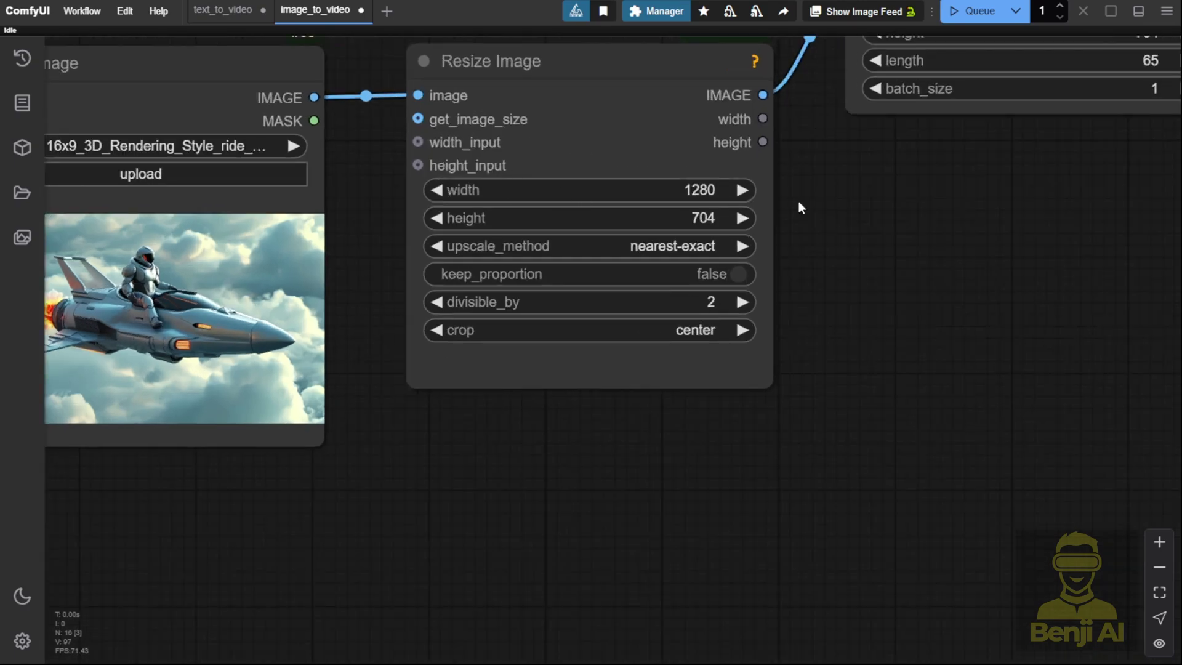
scroll(941, 240, down, 5)
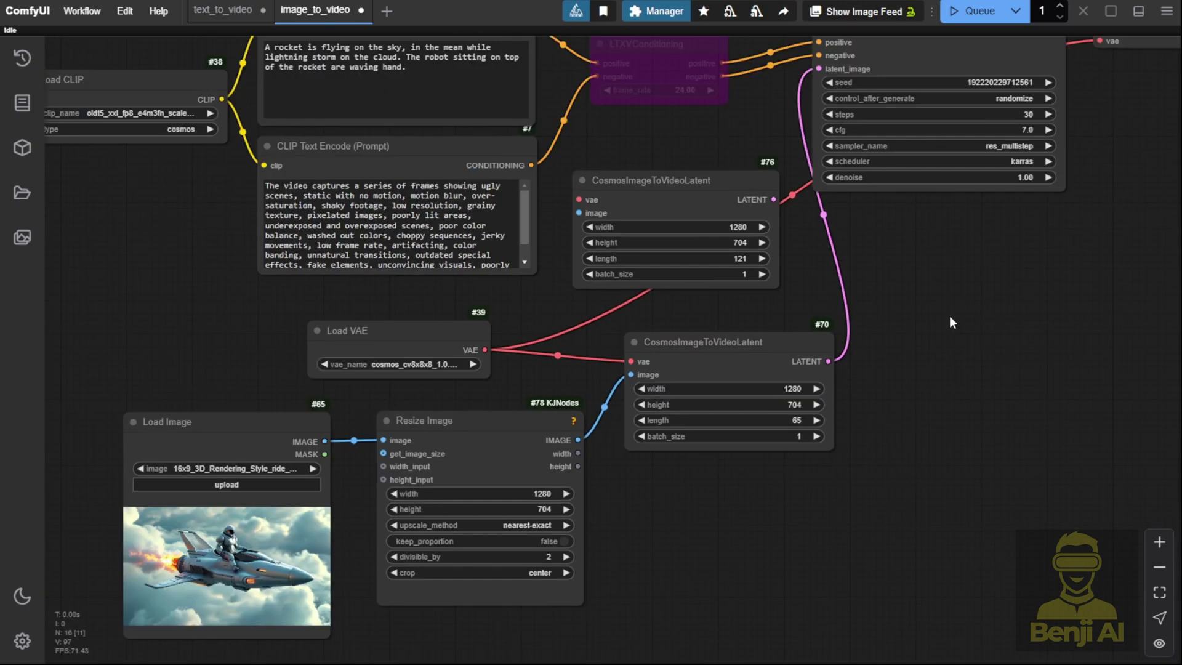
Step: Queue the rocket video generation and follow the running nodes across the graph
scroll(930, 419, down, 2)
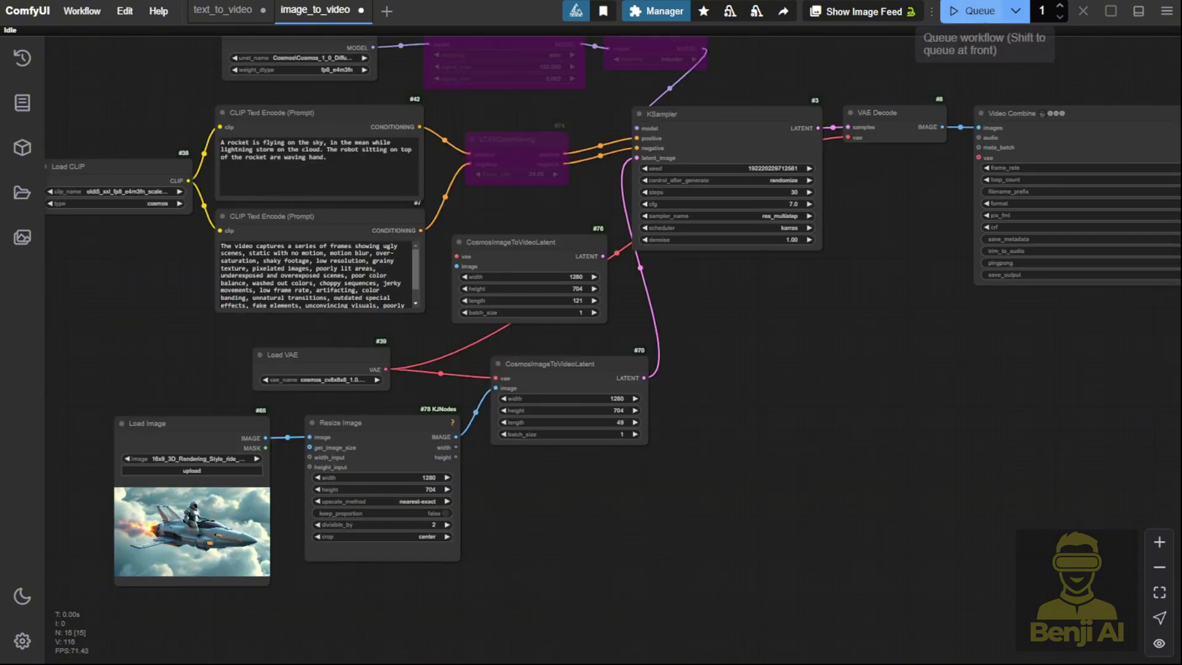
click(965, 15)
drag(874, 330, 552, 379)
scroll(677, 382, down, 3)
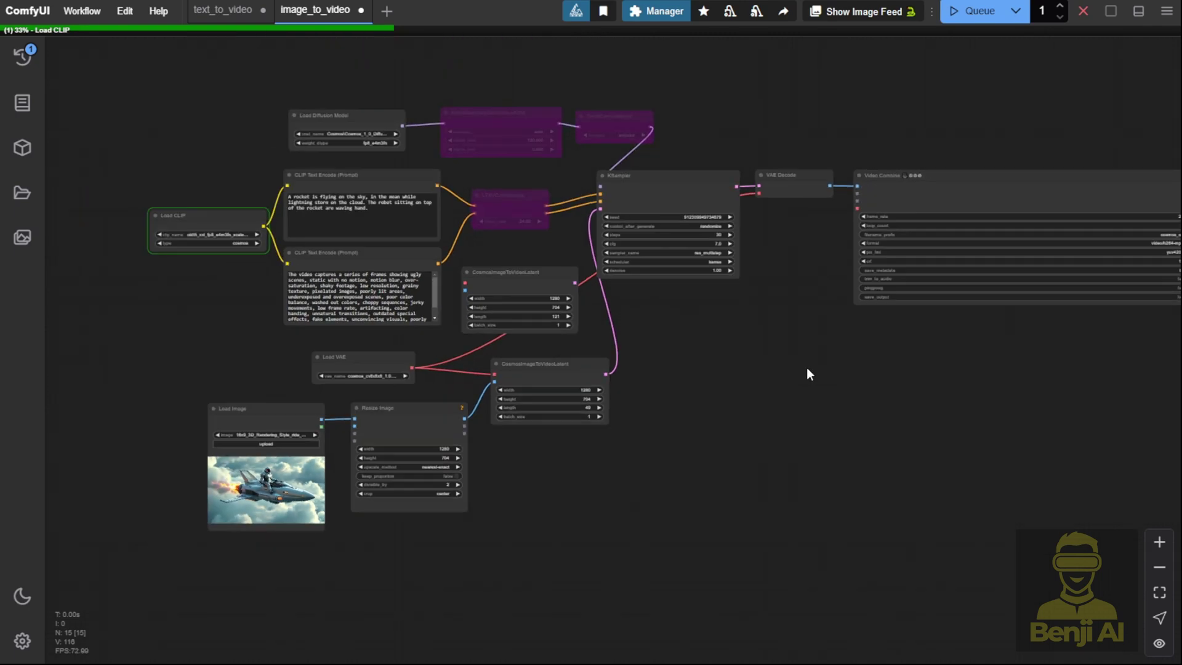
scroll(807, 367, up, 6)
drag(735, 359, 812, 456)
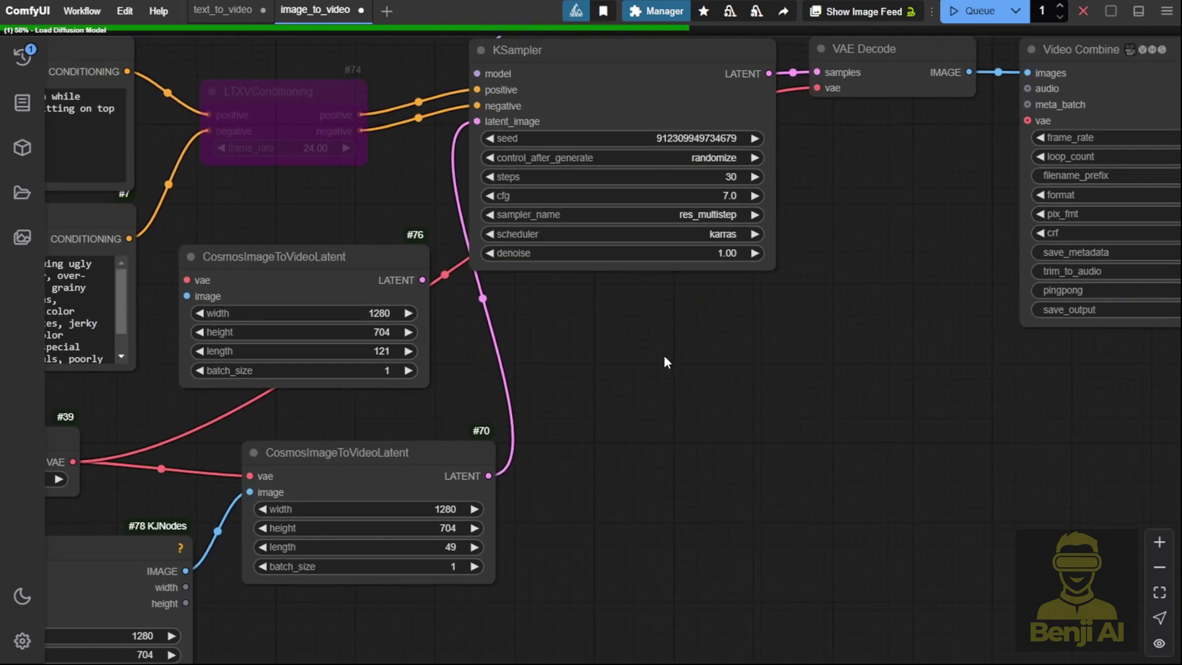
drag(722, 334, 819, 425)
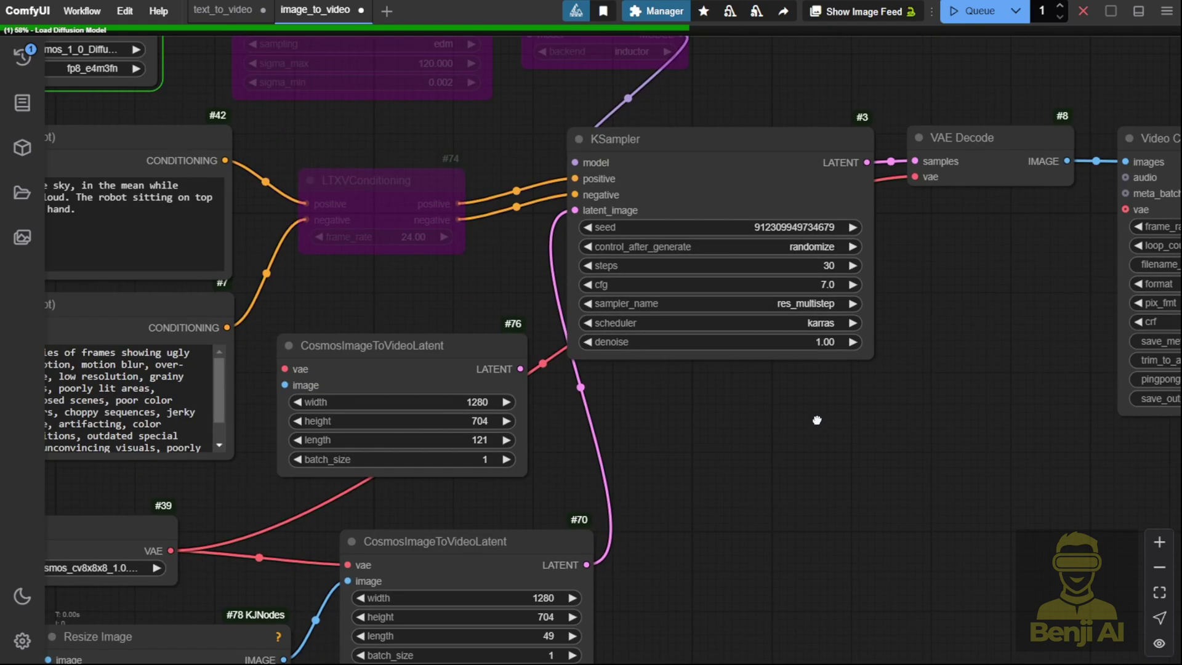
scroll(820, 425, down, 3)
scroll(384, 154, up, 3)
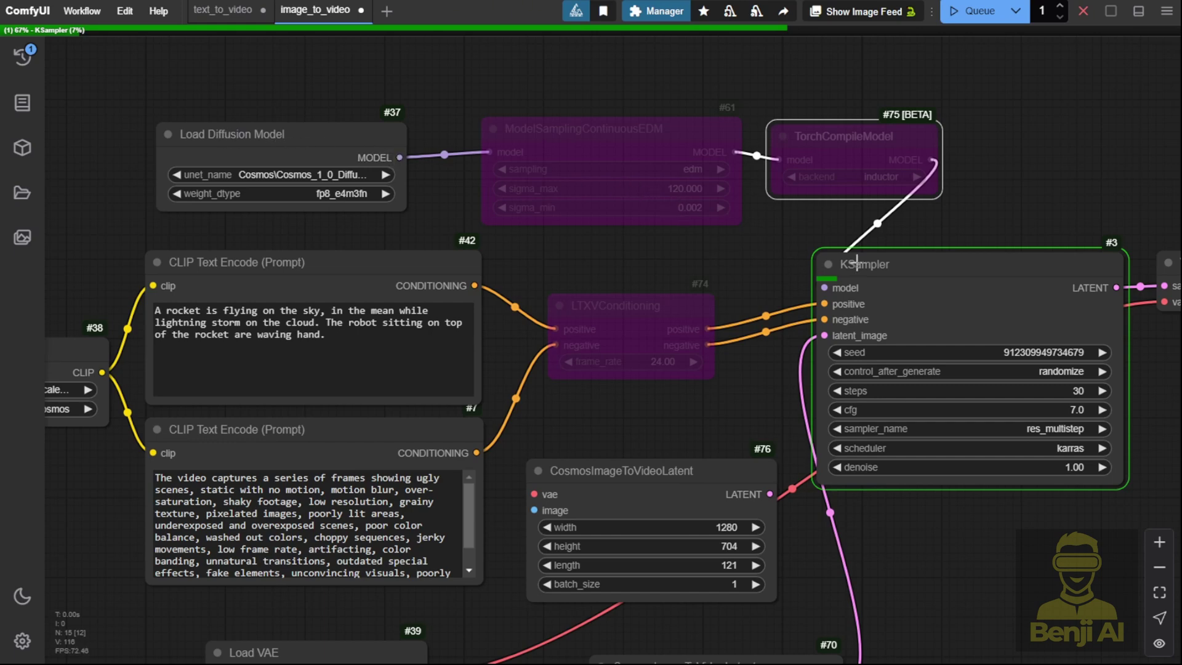
drag(824, 286, 825, 288)
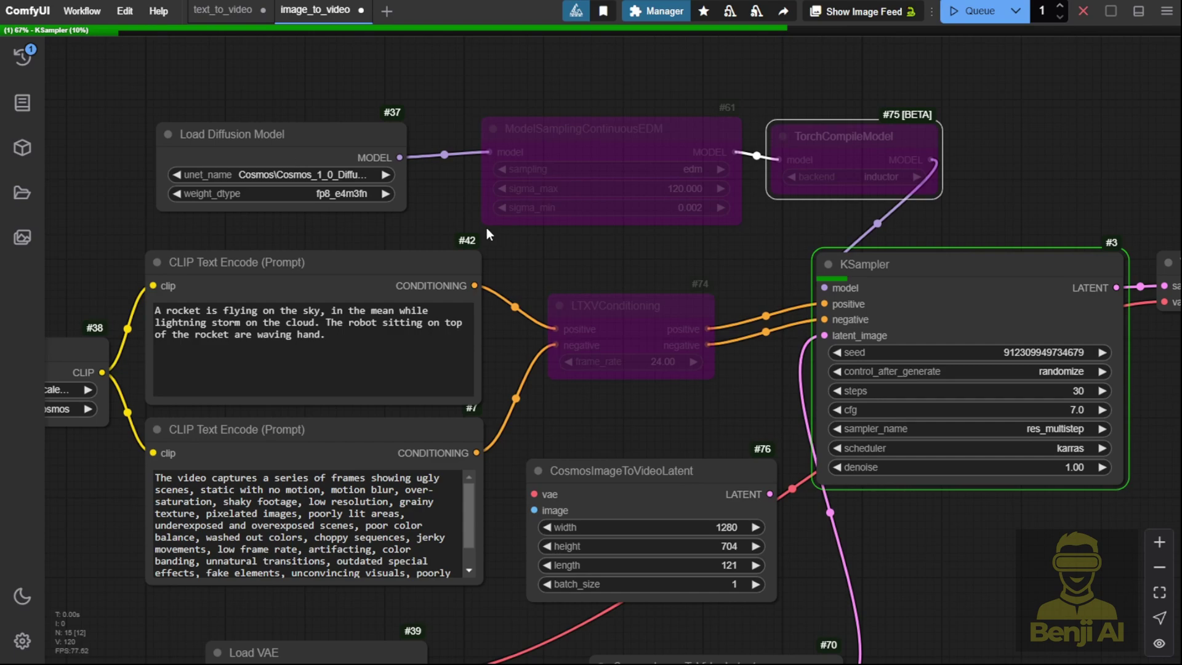
Step: Inspect the ModelSamplingContinuousEDM and TorchCompileModel nodes while sampling runs
click(623, 144)
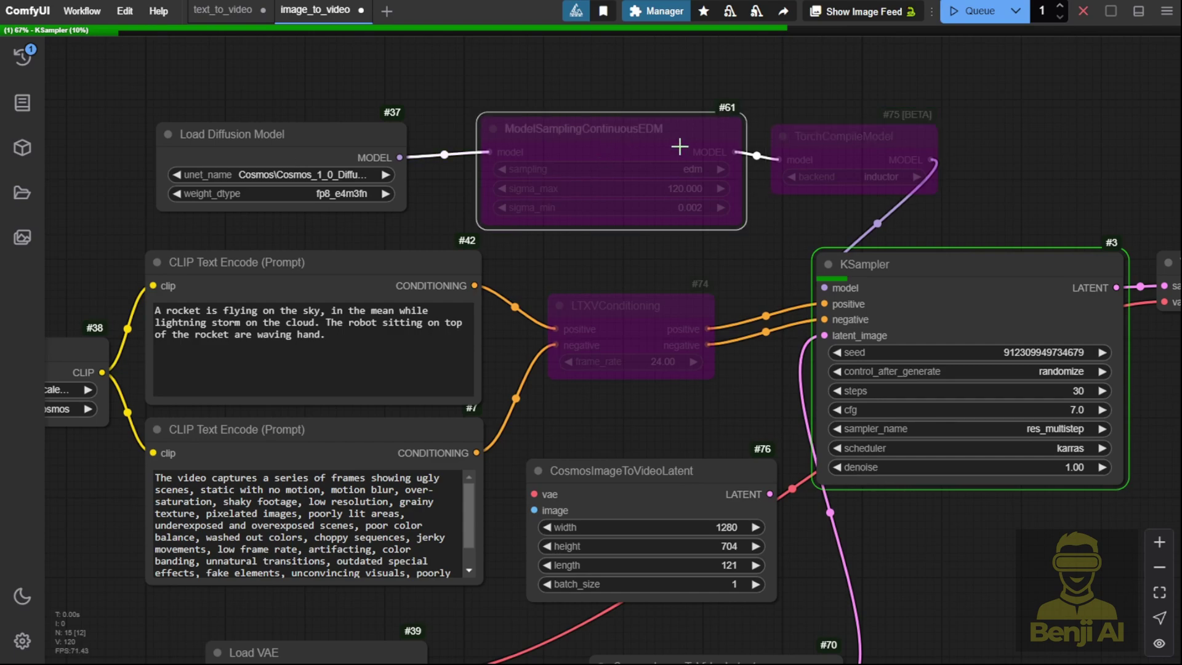
scroll(855, 142, up, 3)
click(855, 142)
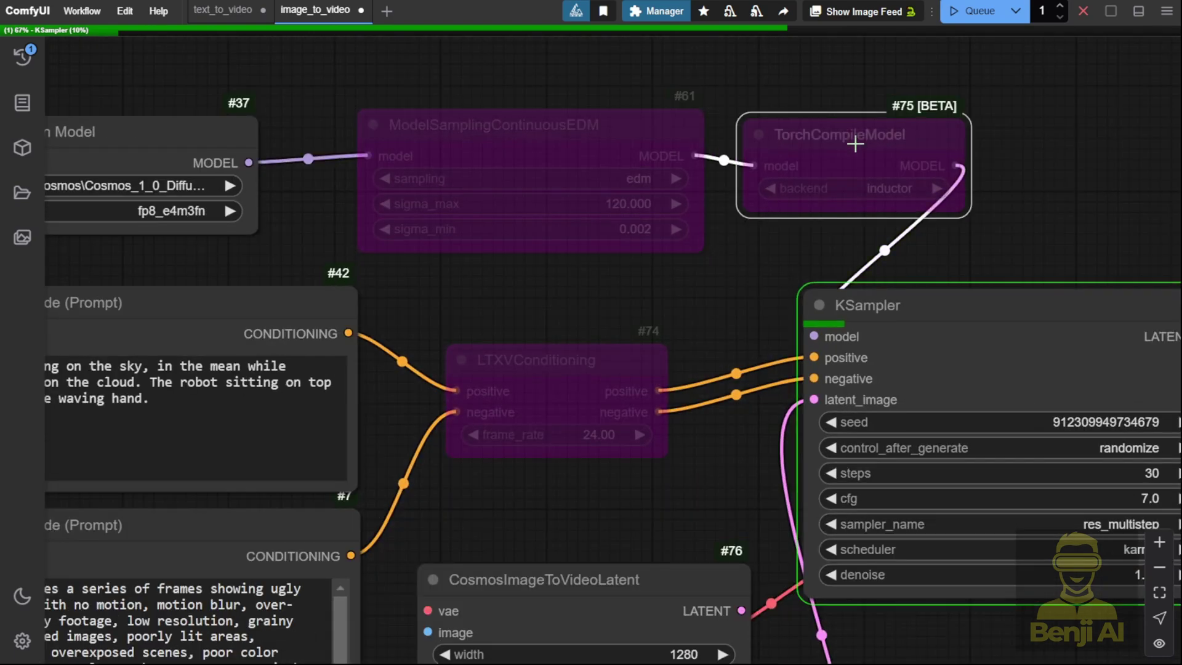
click(536, 146)
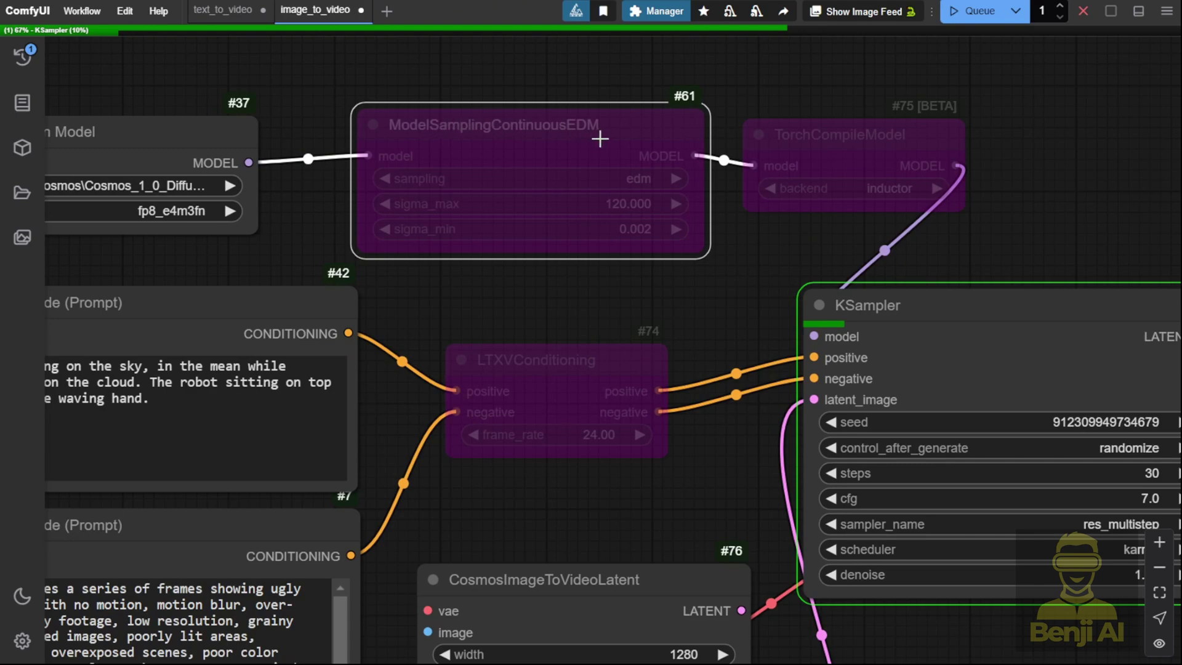
scroll(600, 138, down, 5)
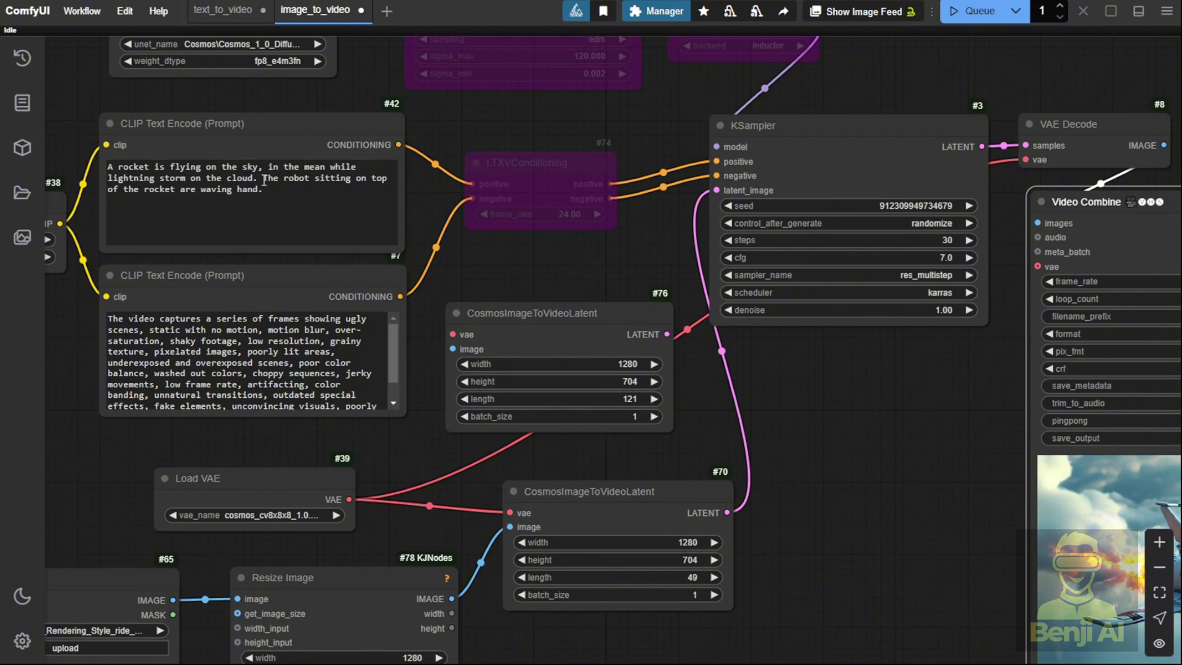
Step: Highlight part of the positive prompt and bring the workflow back into view
drag(263, 180, 350, 179)
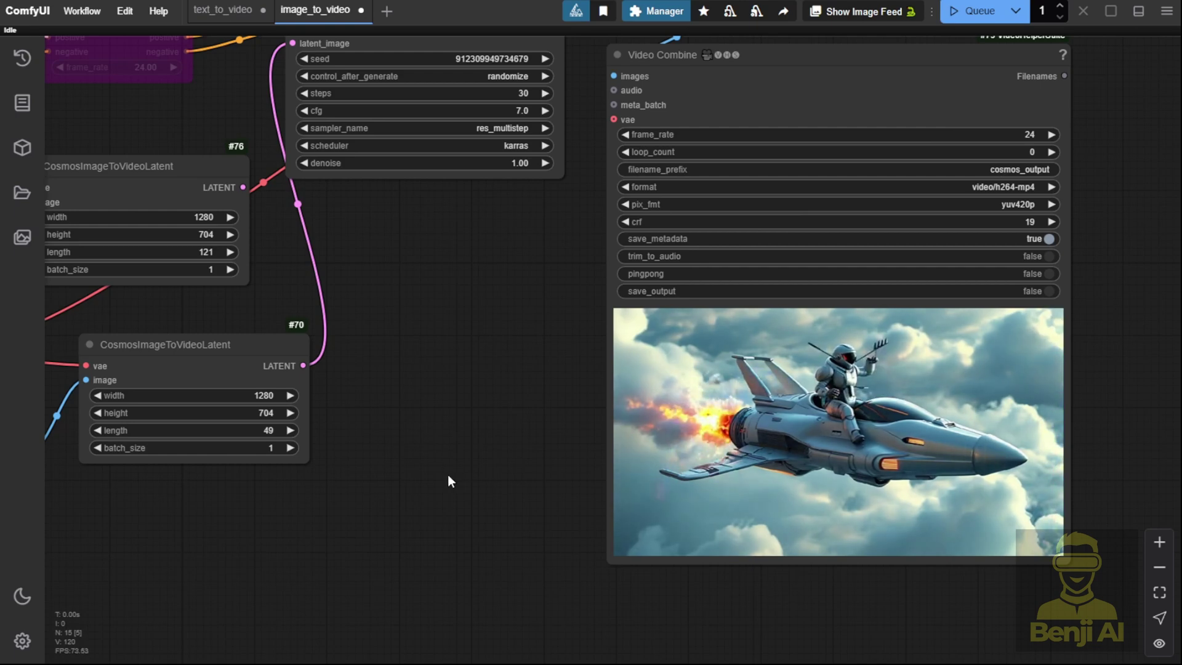
drag(448, 475, 943, 646)
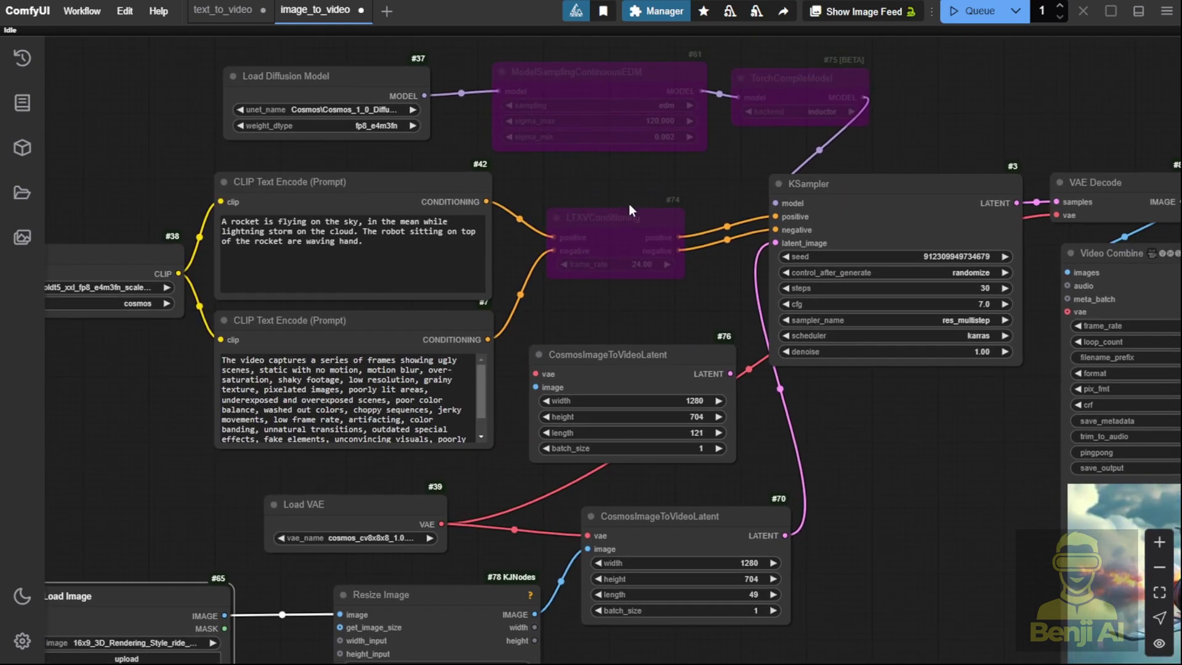
Step: Browse the Flux and Cosmos workflow's Image Vision and Input Image groups
drag(947, 143, 623, 207)
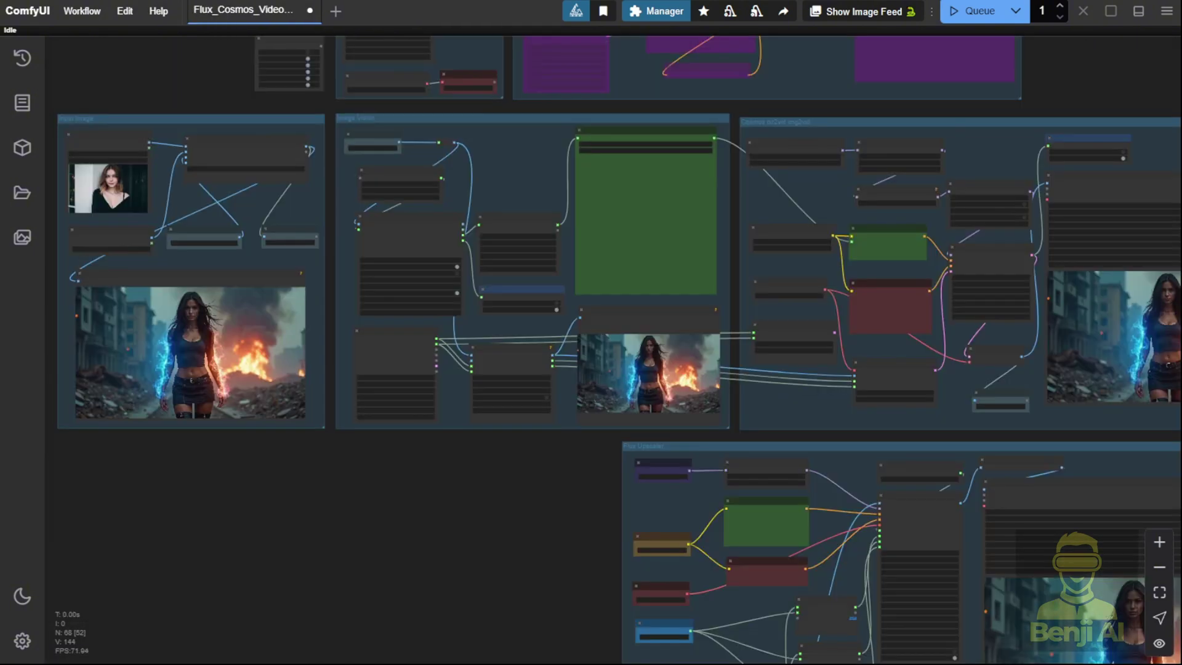
drag(270, 459, 185, 575)
scroll(256, 493, up, 3)
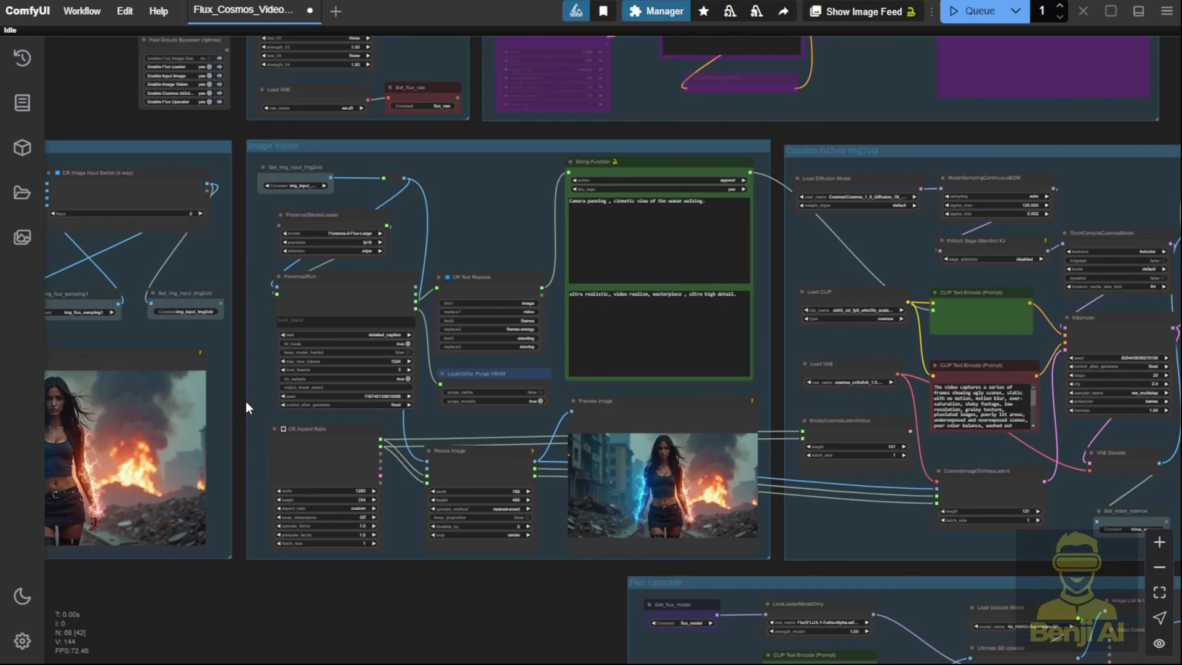
drag(246, 400, 420, 463)
drag(675, 265, 185, 184)
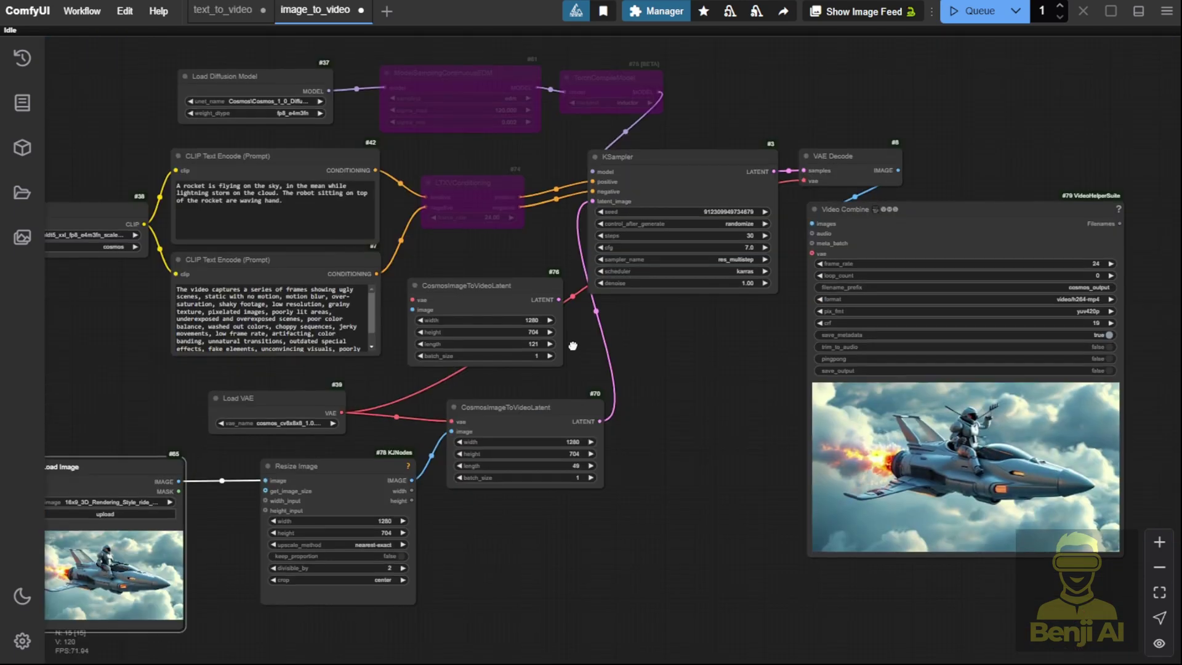
scroll(578, 431, up, 2)
scroll(579, 431, up, 1)
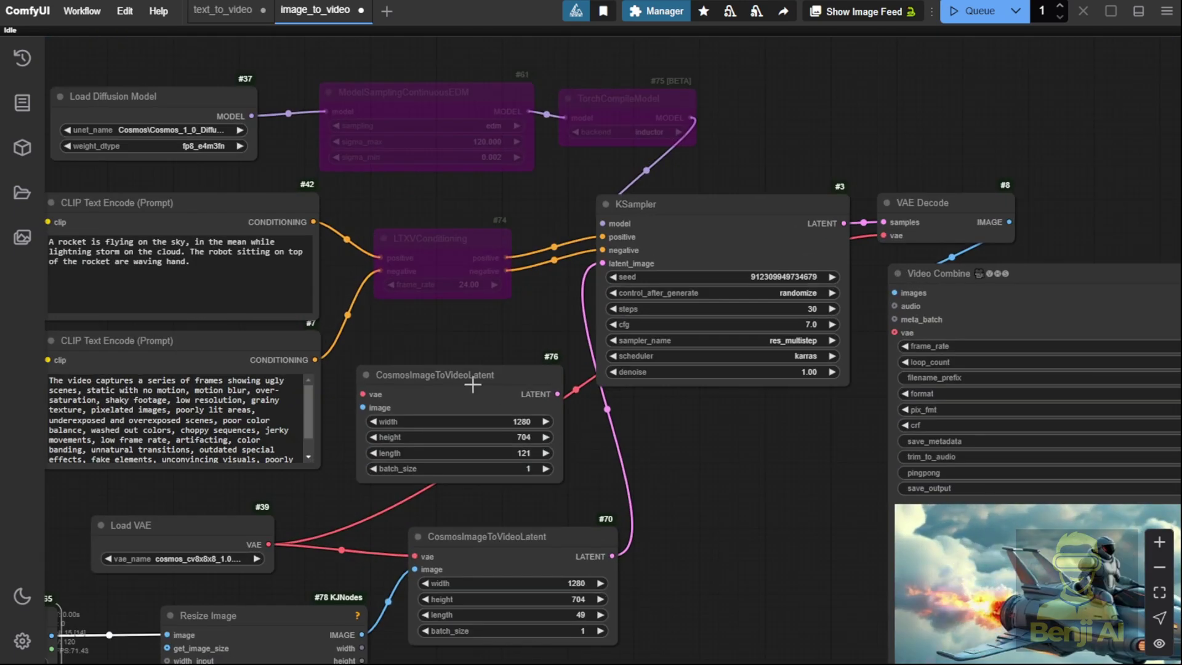
Step: Examine the #76 latent node in the start-and-end-frame workflow
drag(557, 394, 556, 394)
click(437, 382)
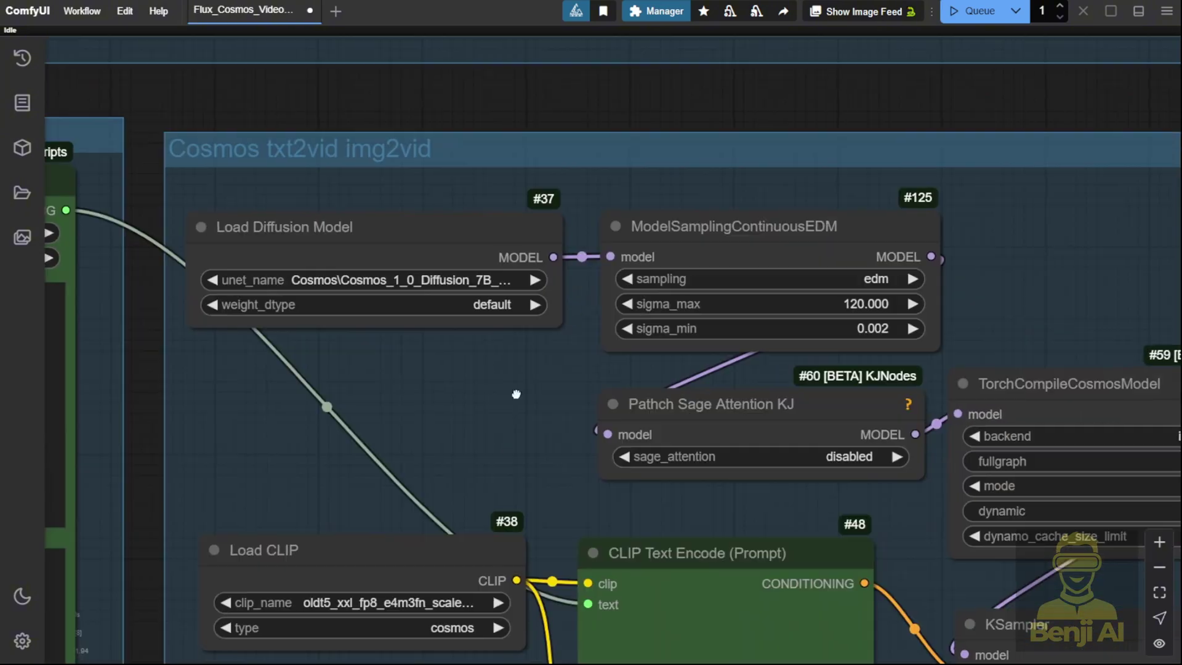
scroll(516, 394, up, 2)
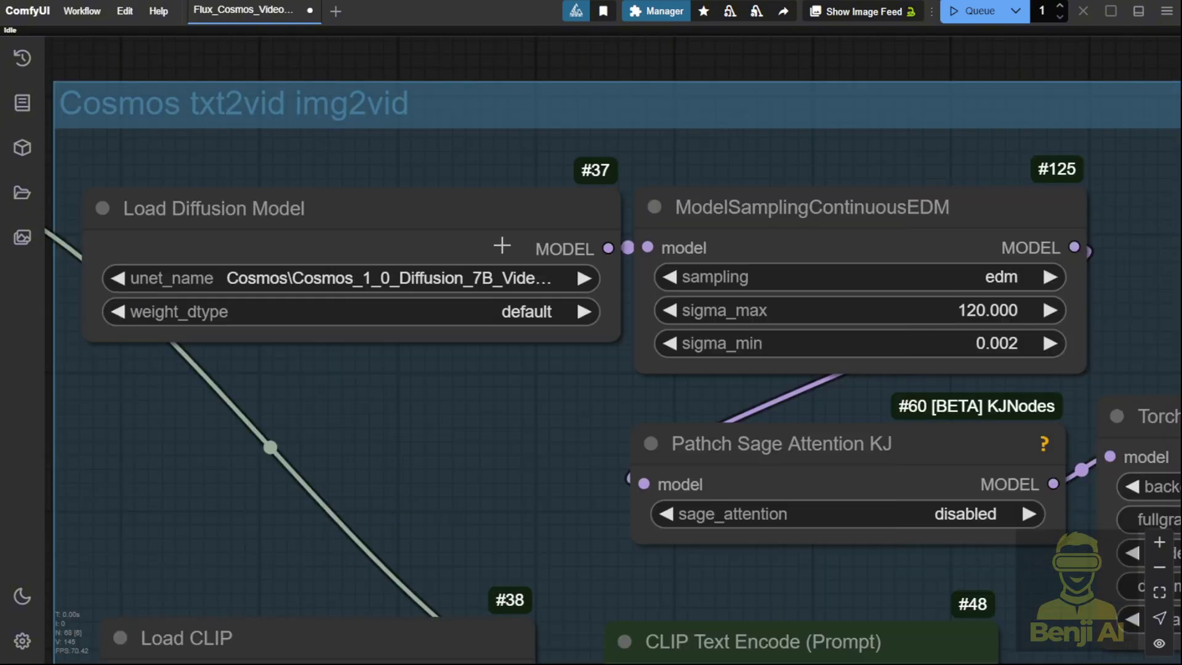
scroll(482, 426, down, 2)
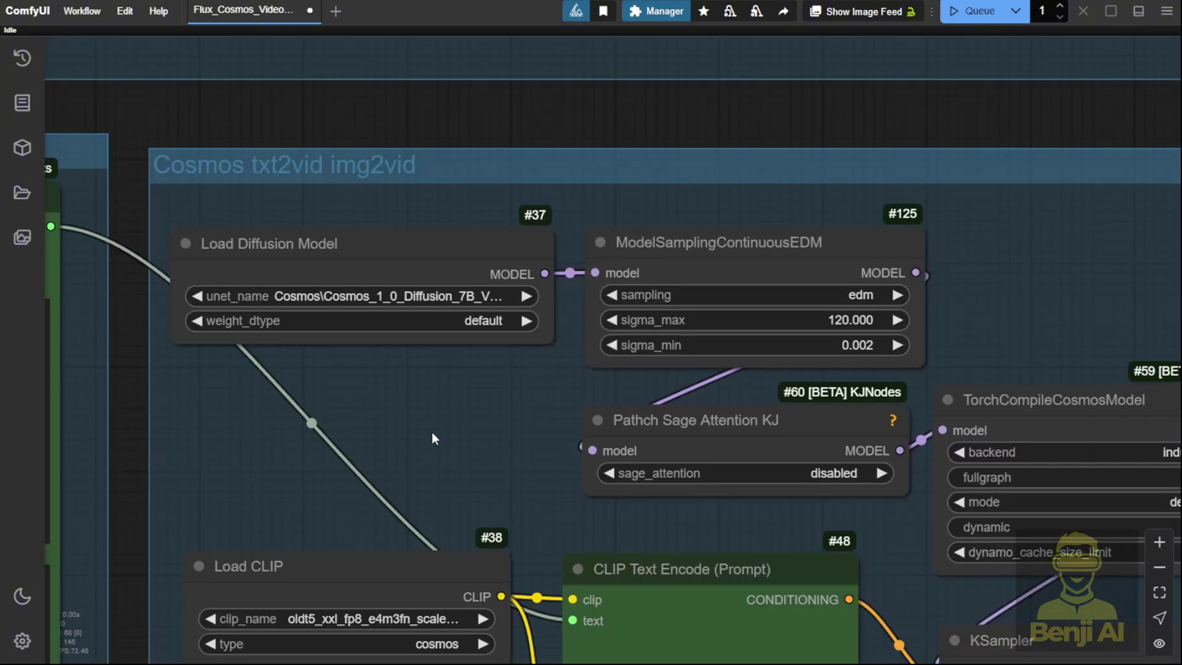
scroll(434, 438, down, 5)
scroll(559, 271, up, 5)
scroll(211, 106, up, 3)
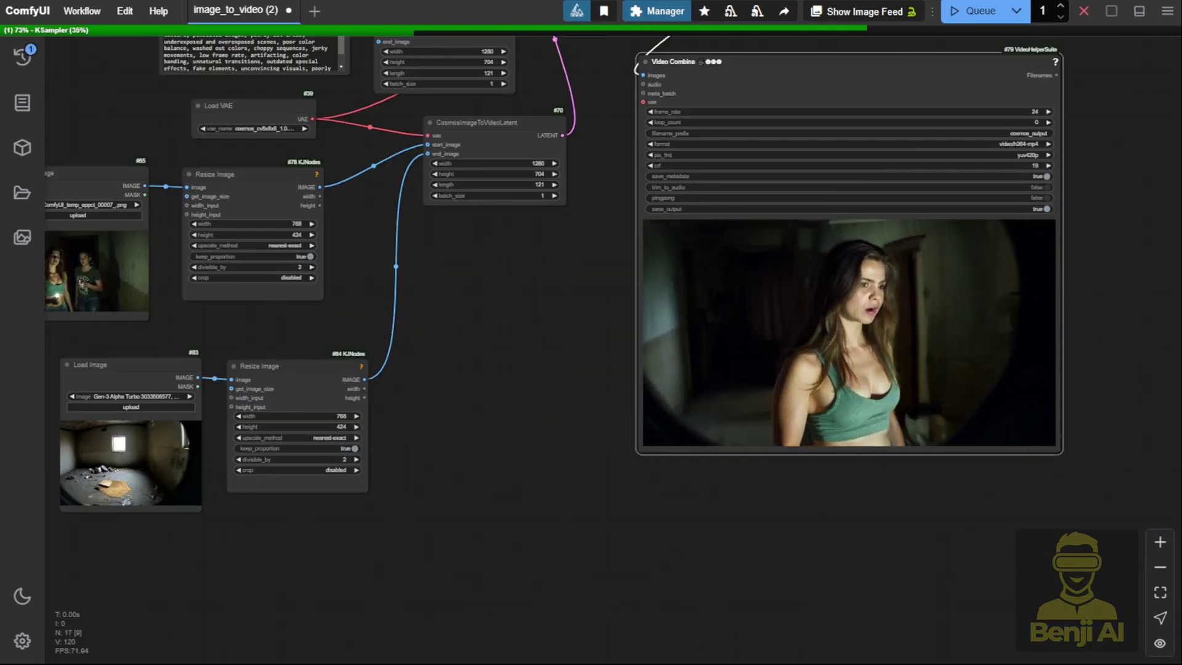
Step: Move CosmosImageToVideoLatent down-left and Video Combine slightly left beside the playing preview
scroll(490, 397, up, 5)
scroll(490, 383, up, 2)
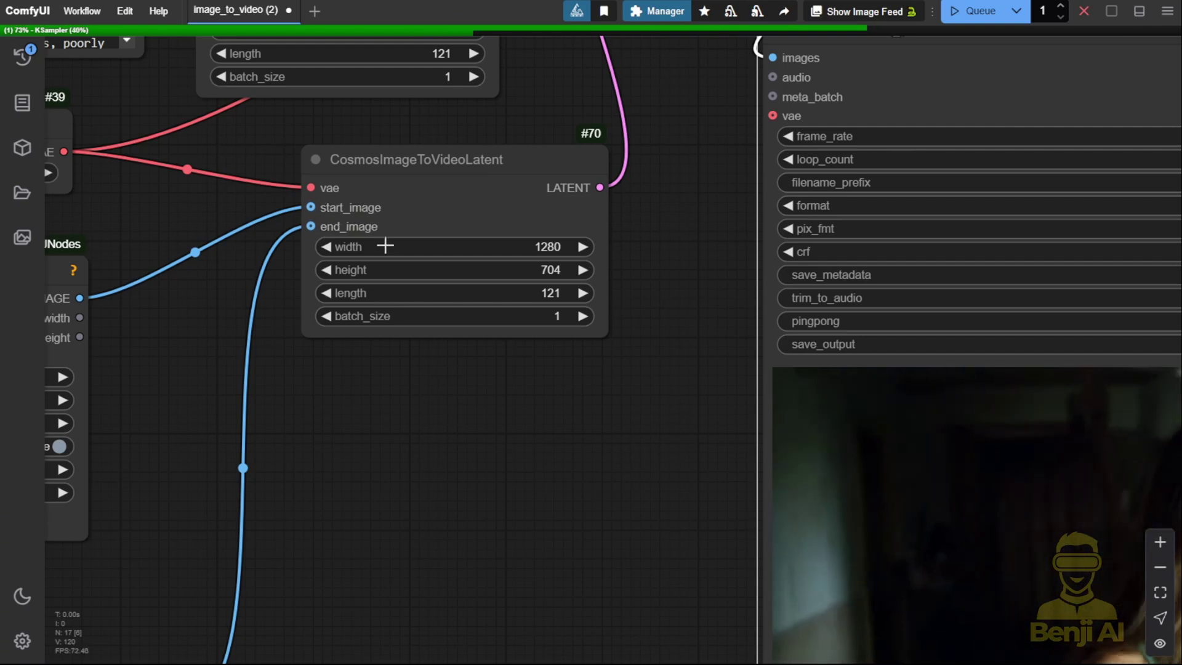
drag(491, 159, 464, 203)
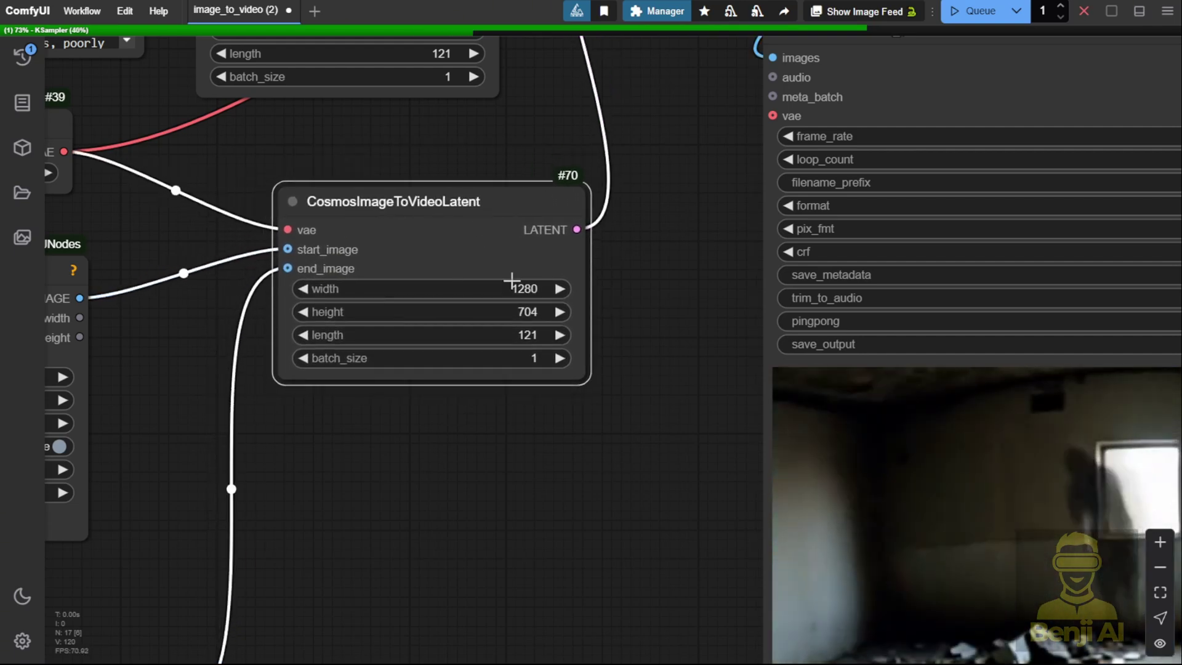
scroll(596, 338, down, 2)
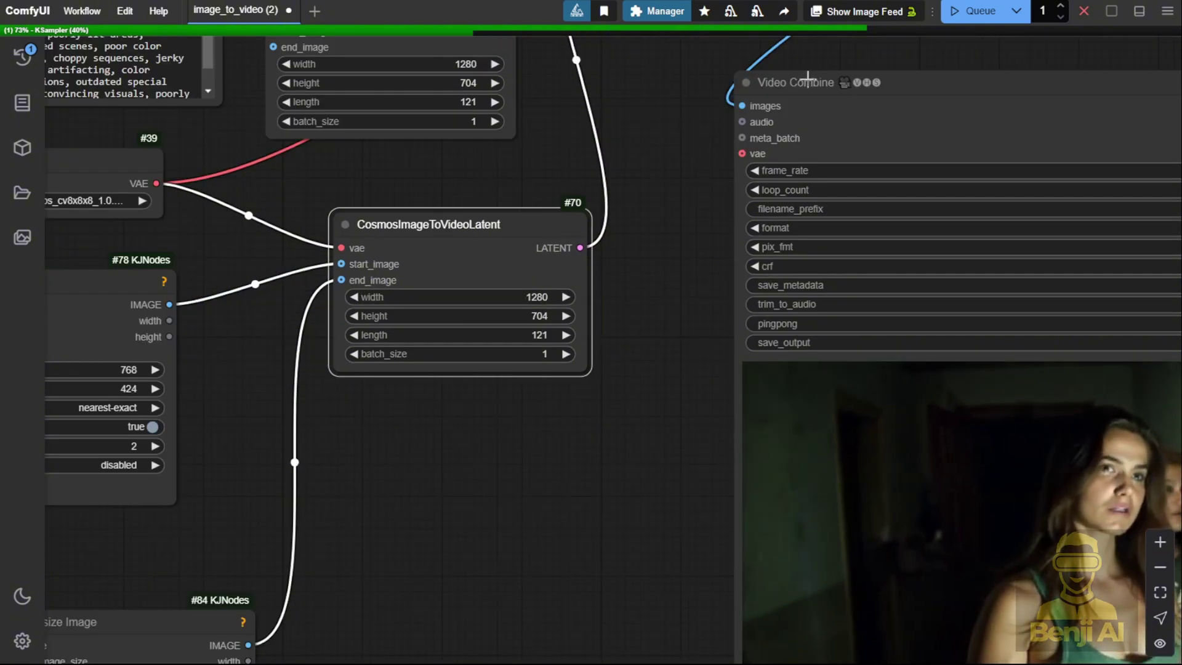
drag(808, 102, 742, 105)
scroll(494, 422, down, 4)
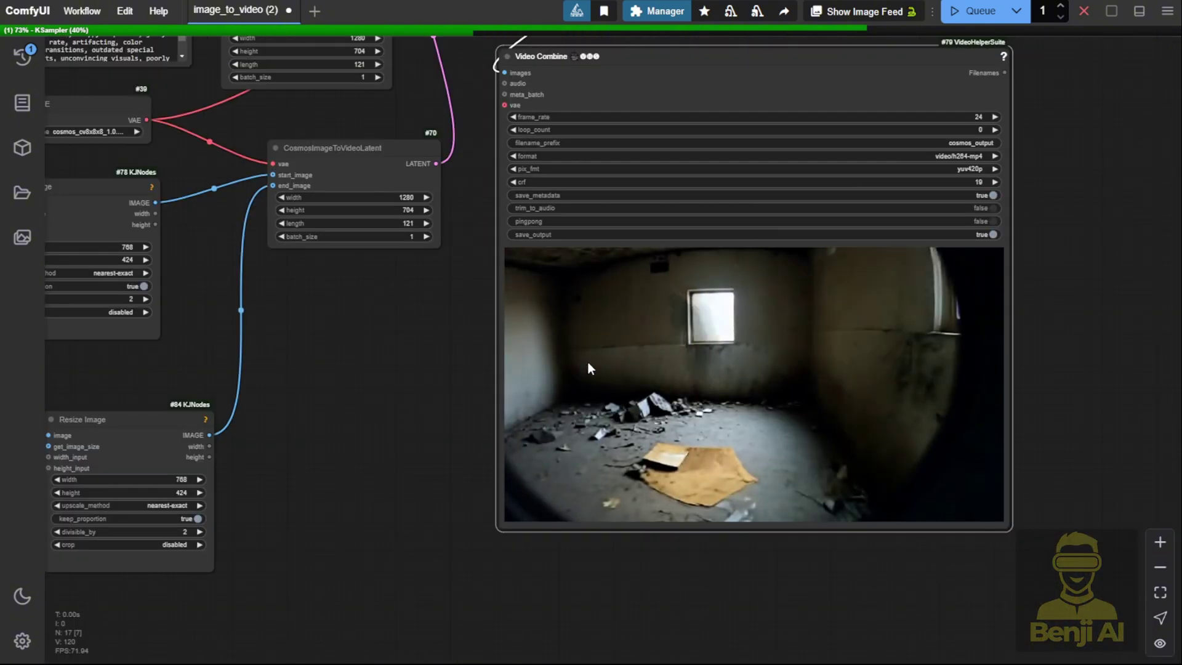